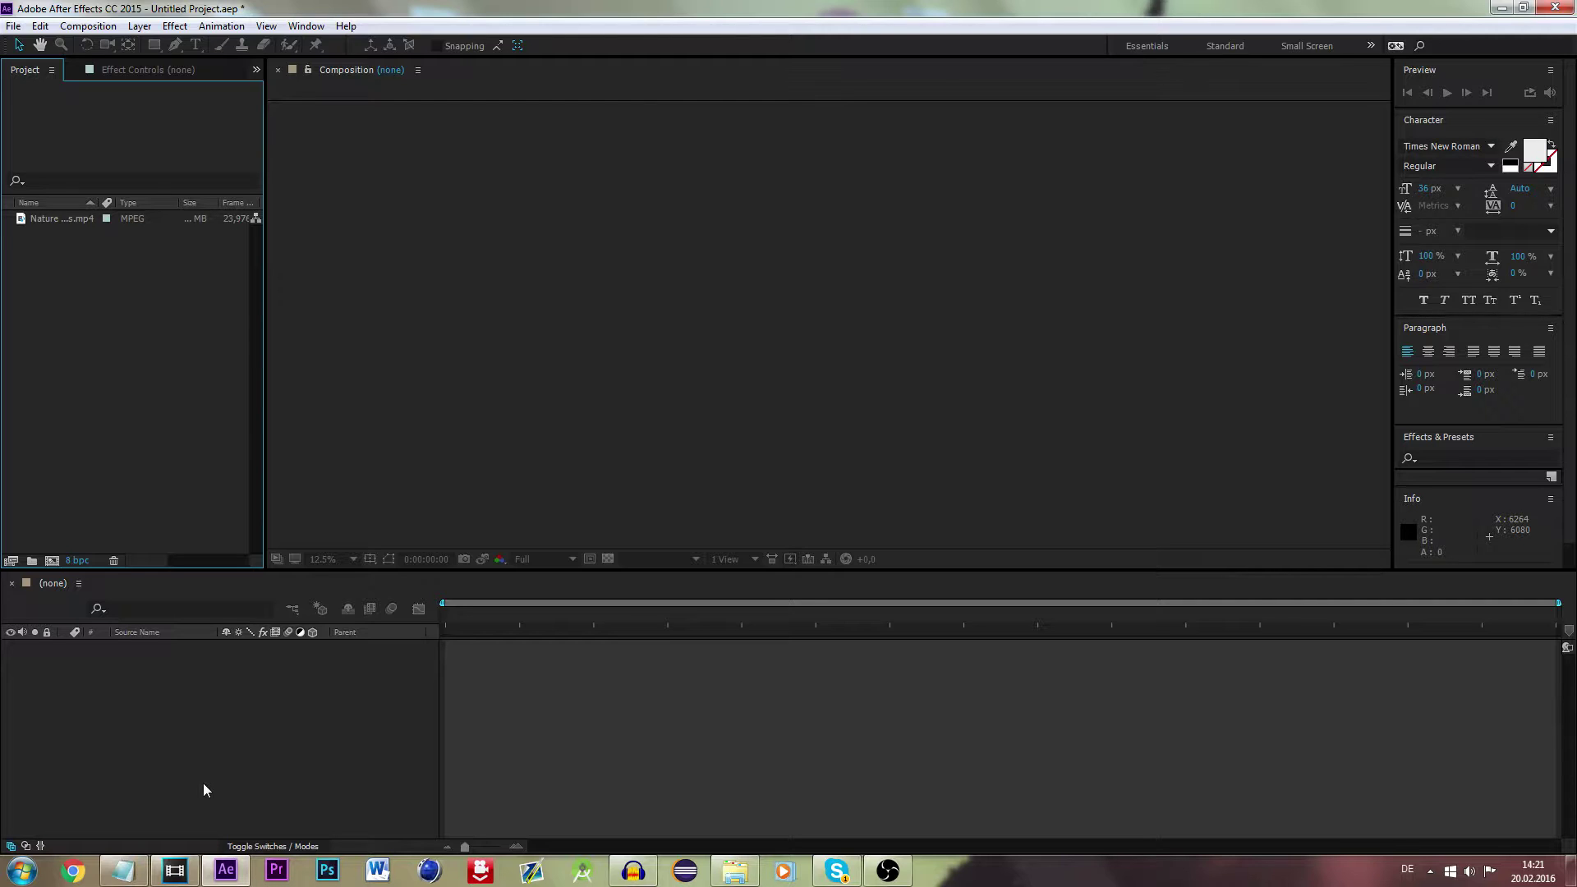
Step: Open the Composition menu in After Effects
click(87, 26)
Step: Create a new composition named 720p at 1280 × 720 pixels
click(91, 46)
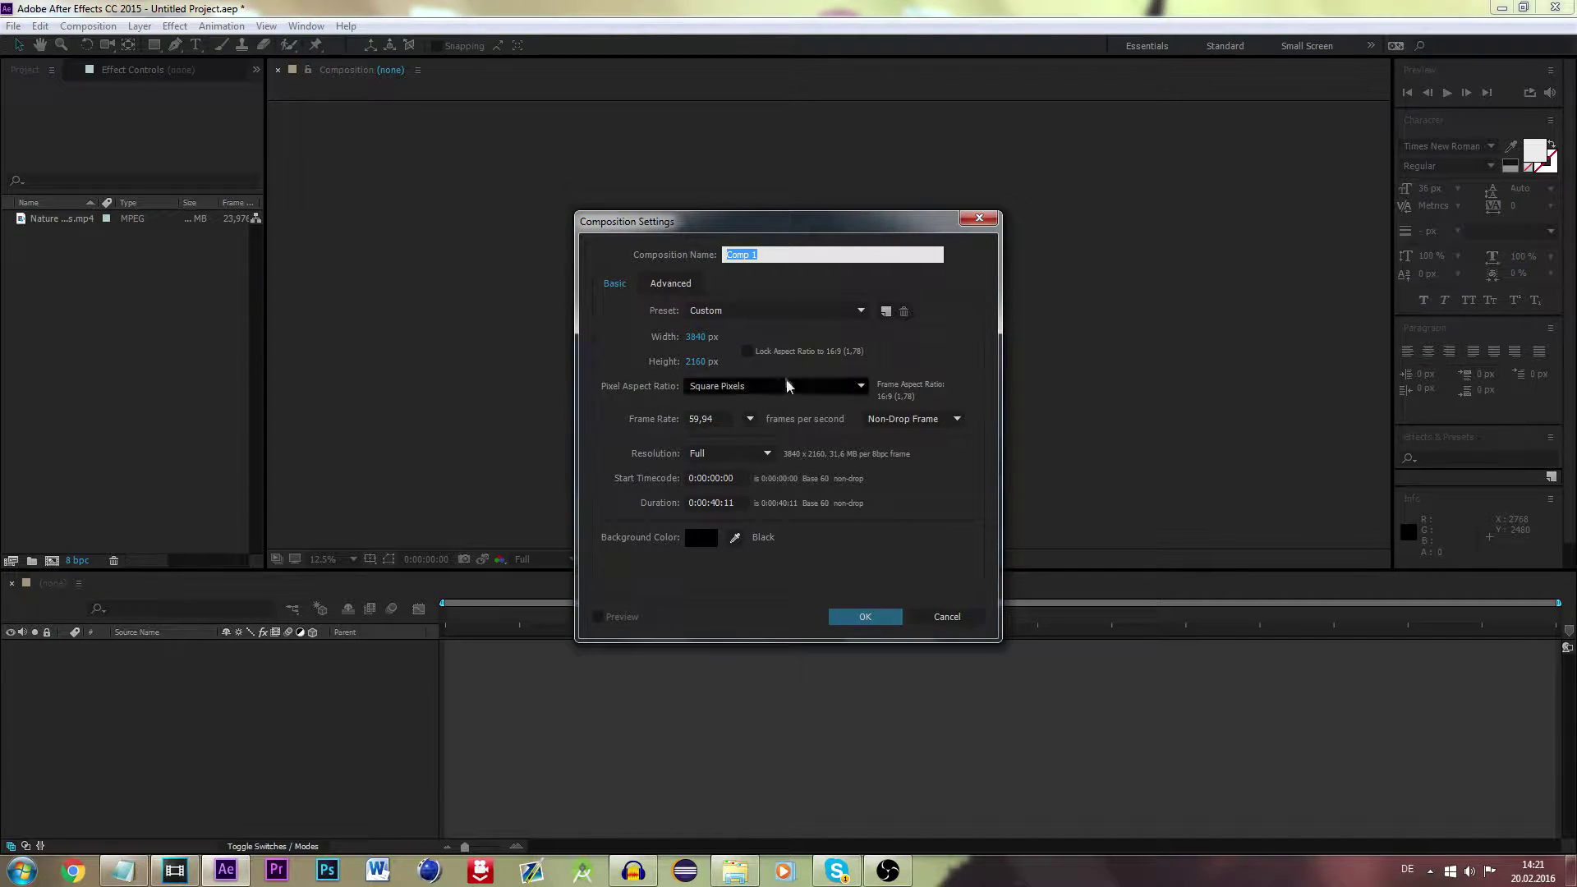
click(783, 255)
drag(783, 256, 520, 270)
text(720p)
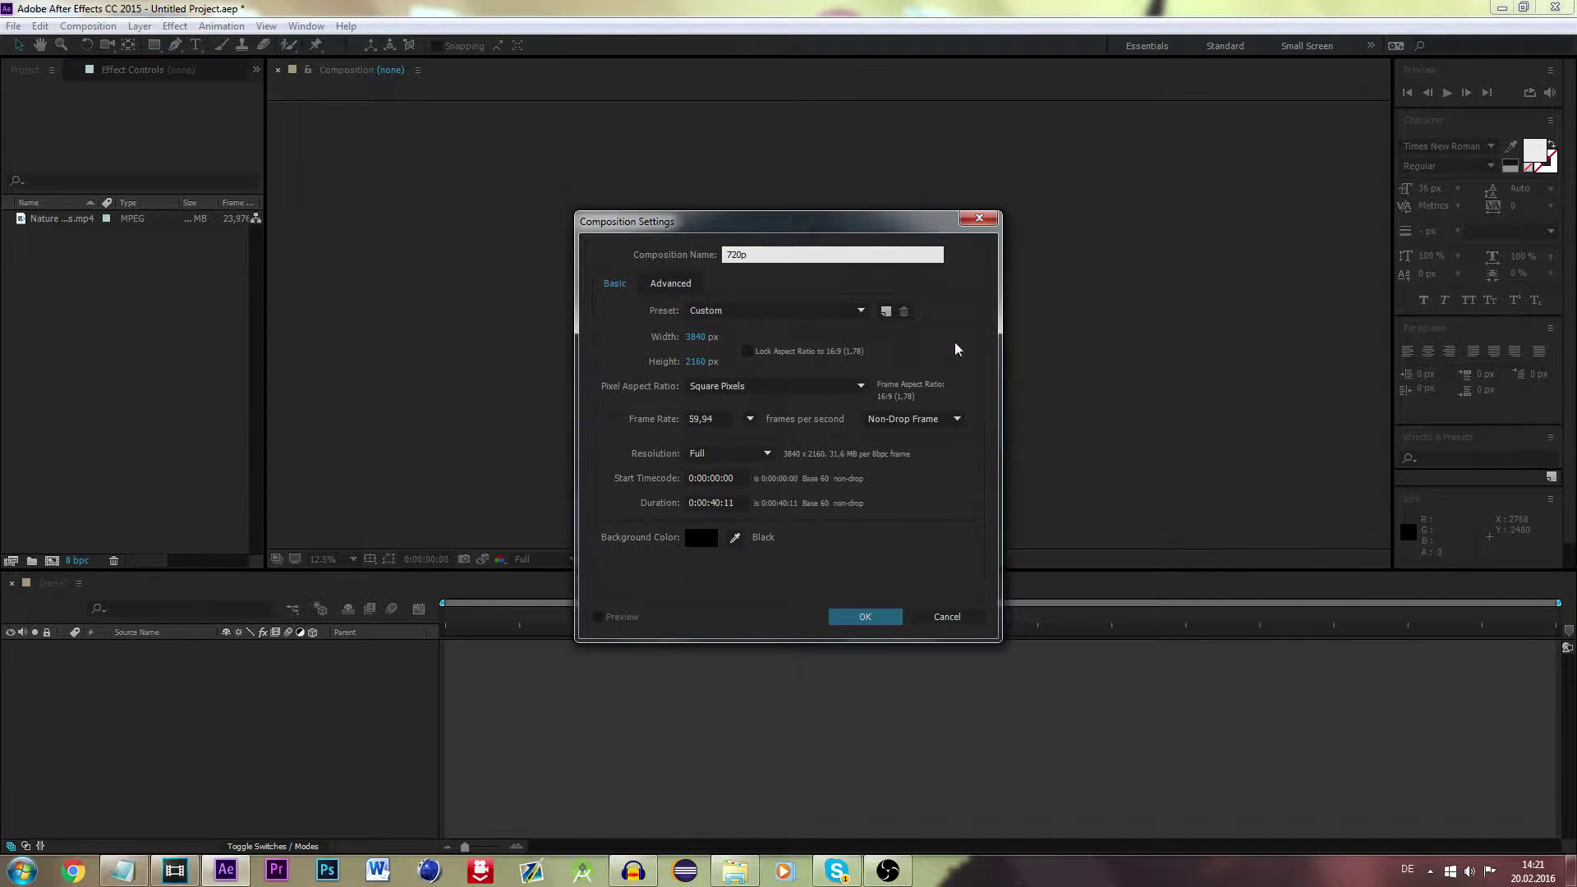
click(697, 337)
text(1280)
key(Return)
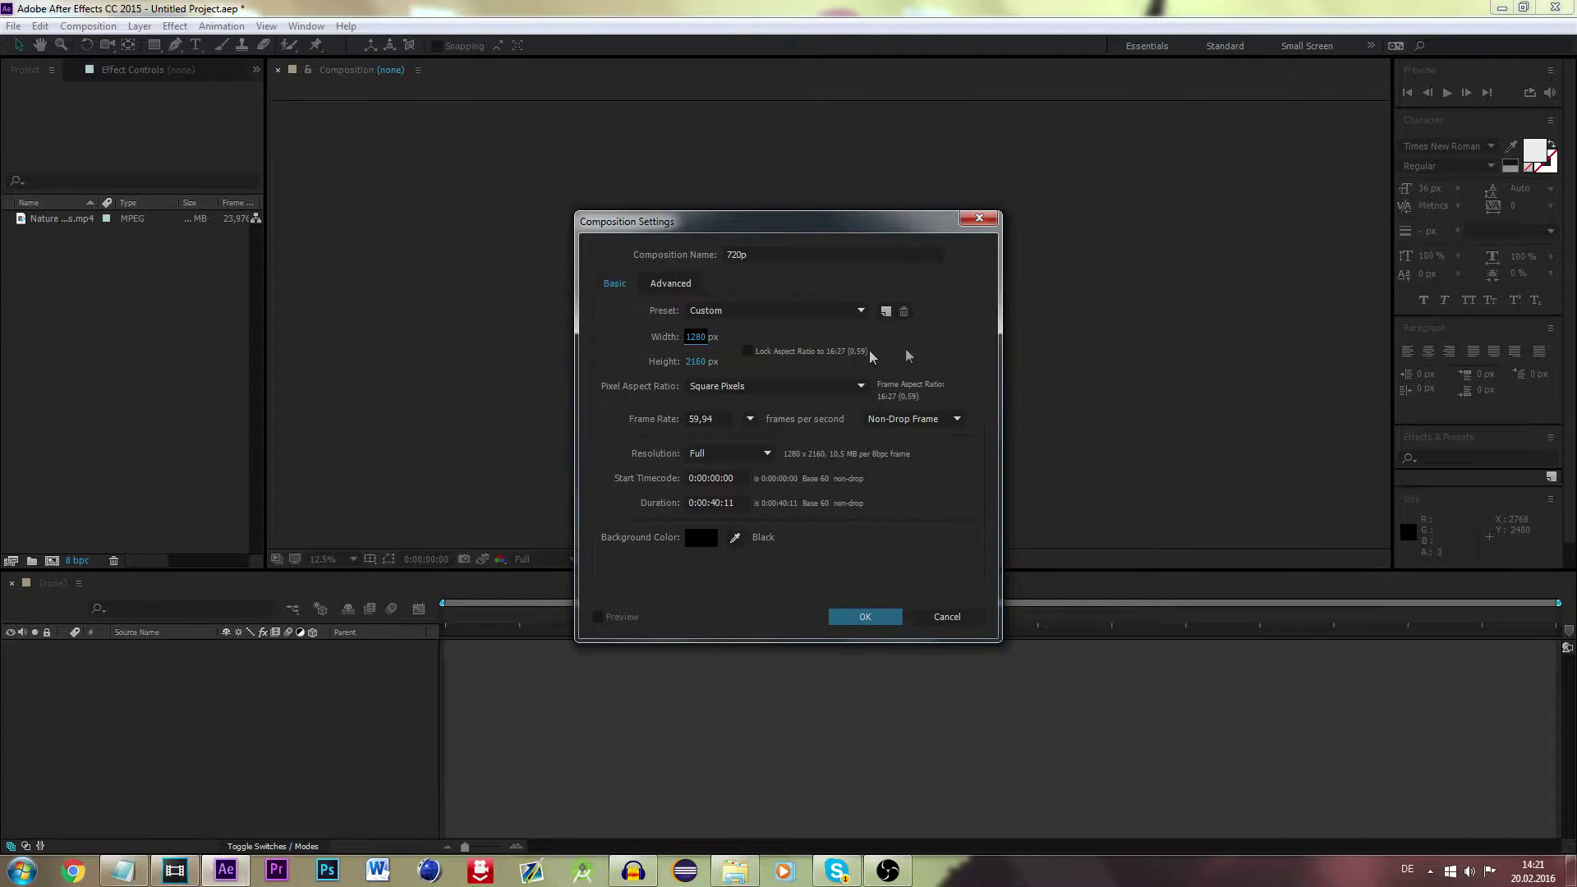
click(696, 362)
text(720)
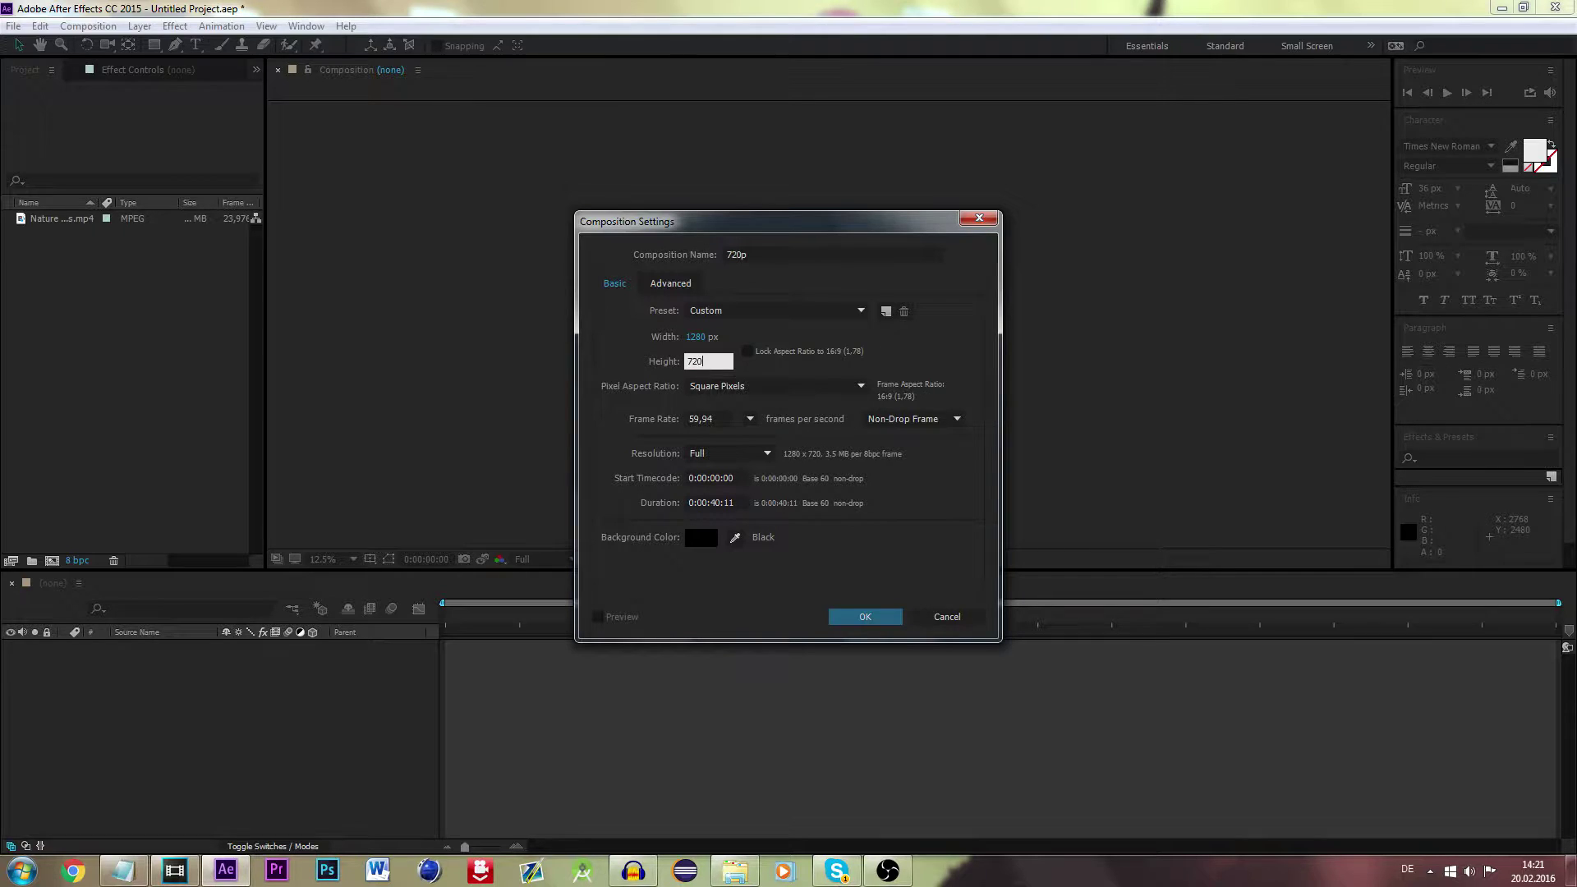
key(Return)
Step: Rename the composition to 1080p and resize it to 1920 × 1080
click(770, 254)
text(10)
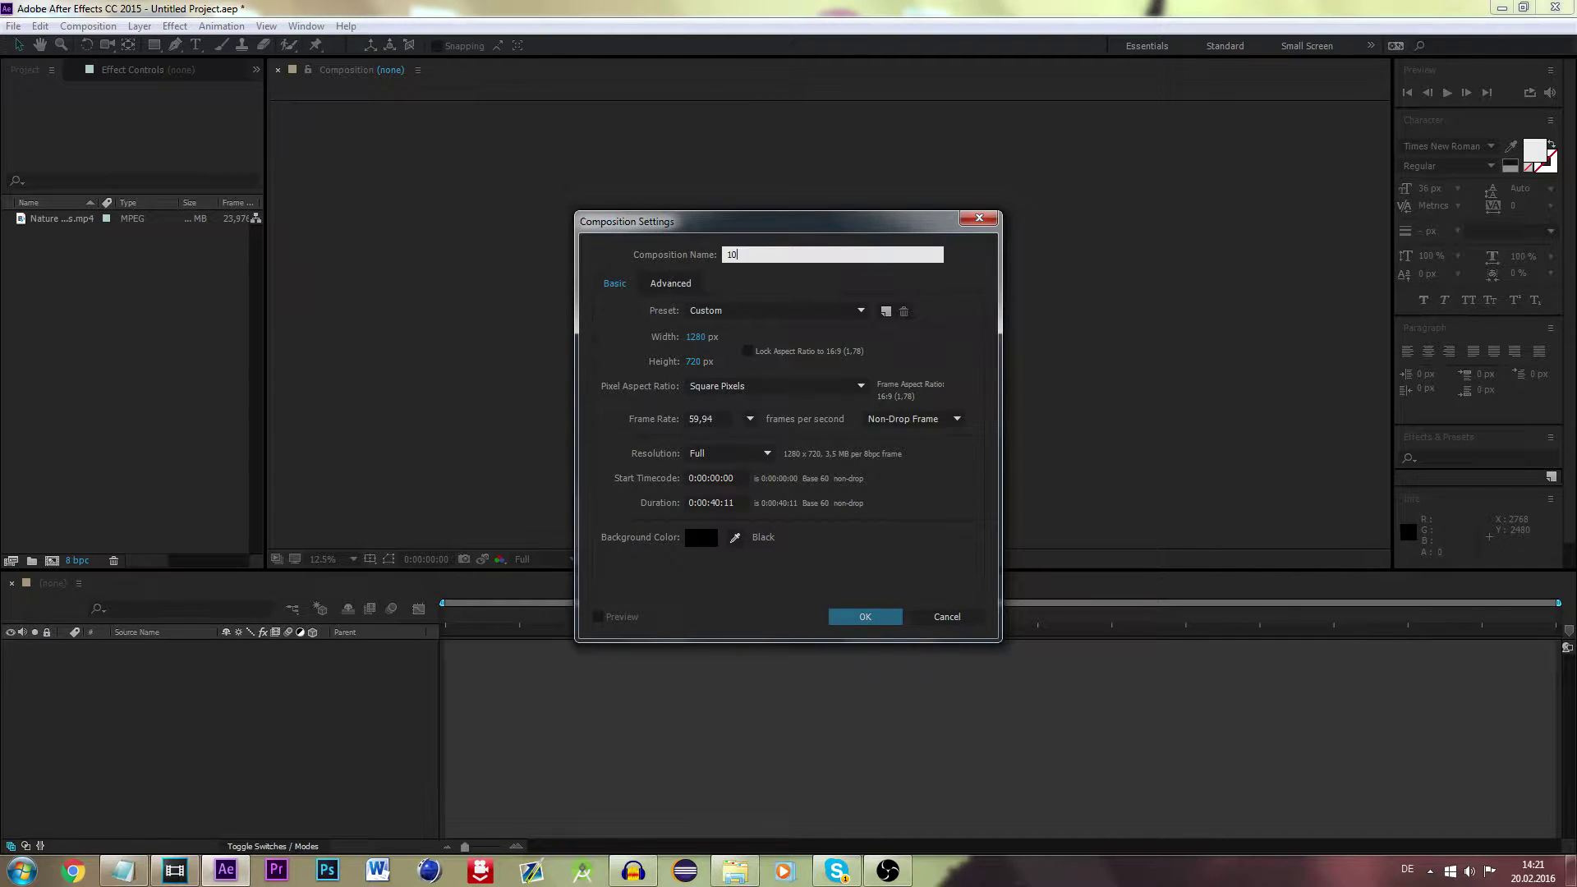
text(80p)
click(697, 338)
text(1920)
click(946, 333)
click(696, 361)
text(1080)
click(931, 333)
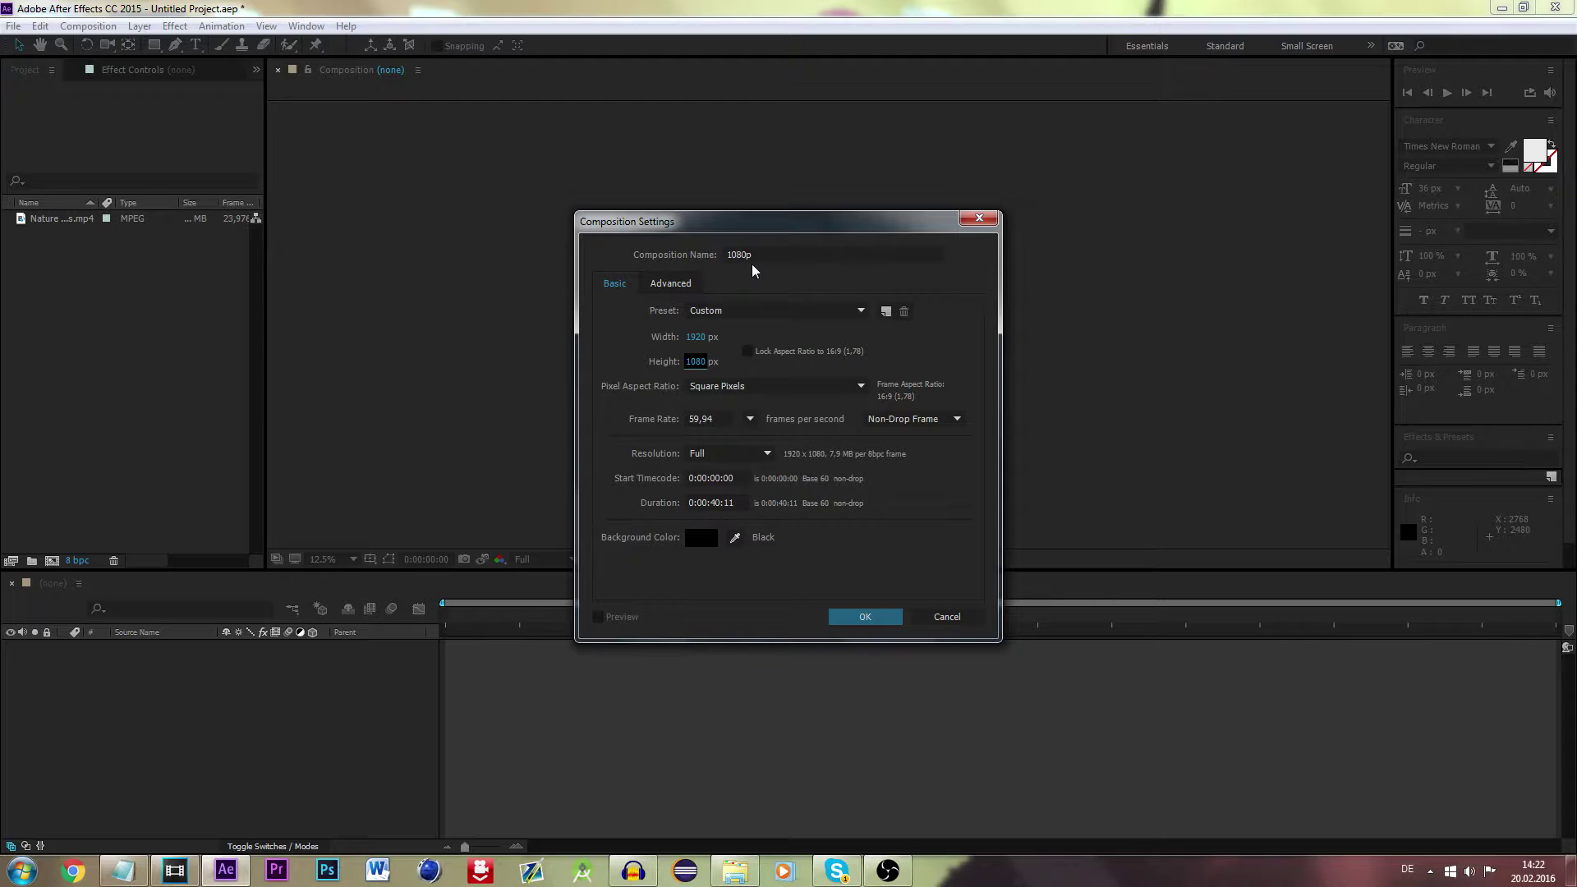
Step: Make a 4K composition at 3840 × 2160 (width 1920*2) and add the nature clip
click(778, 254)
text(4K)
click(699, 337)
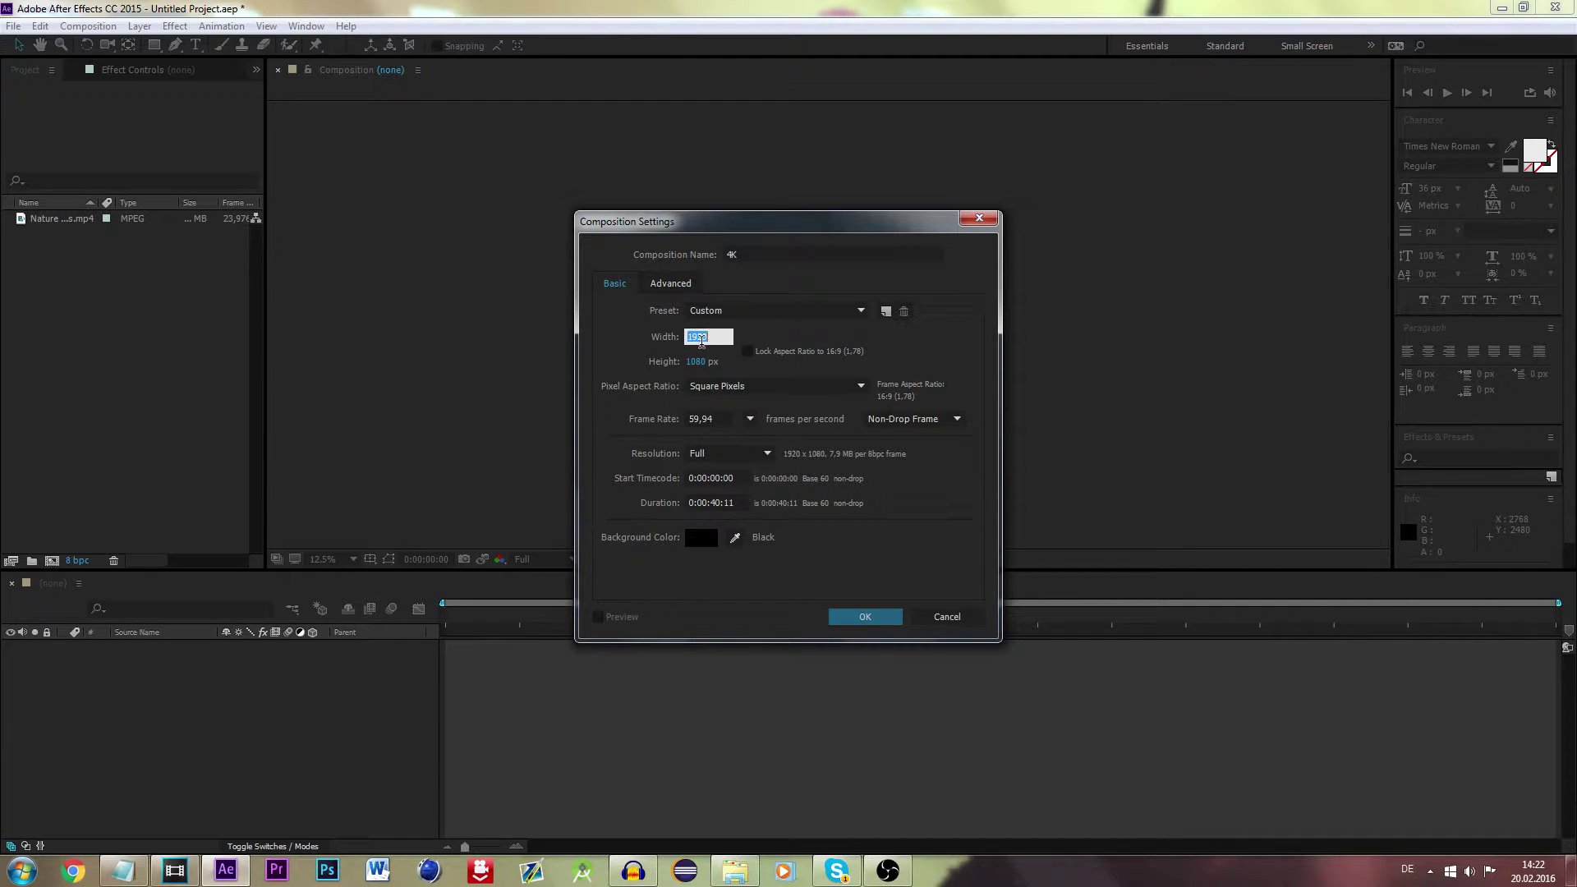
key(End)
text(*2)
key(Return)
click(694, 363)
text(2160)
key(Return)
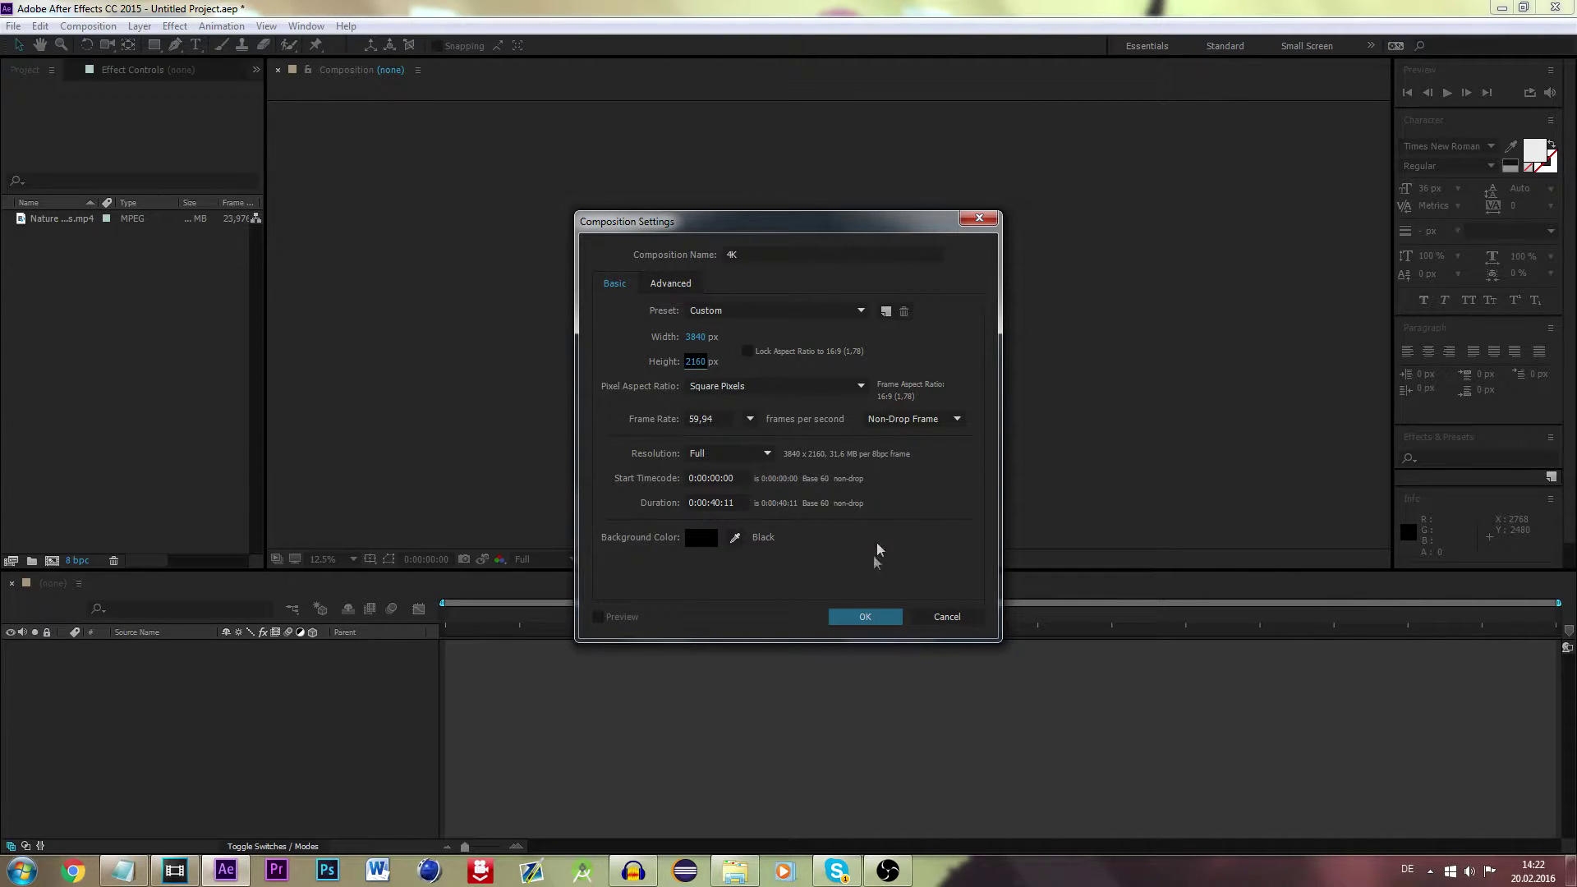
click(868, 622)
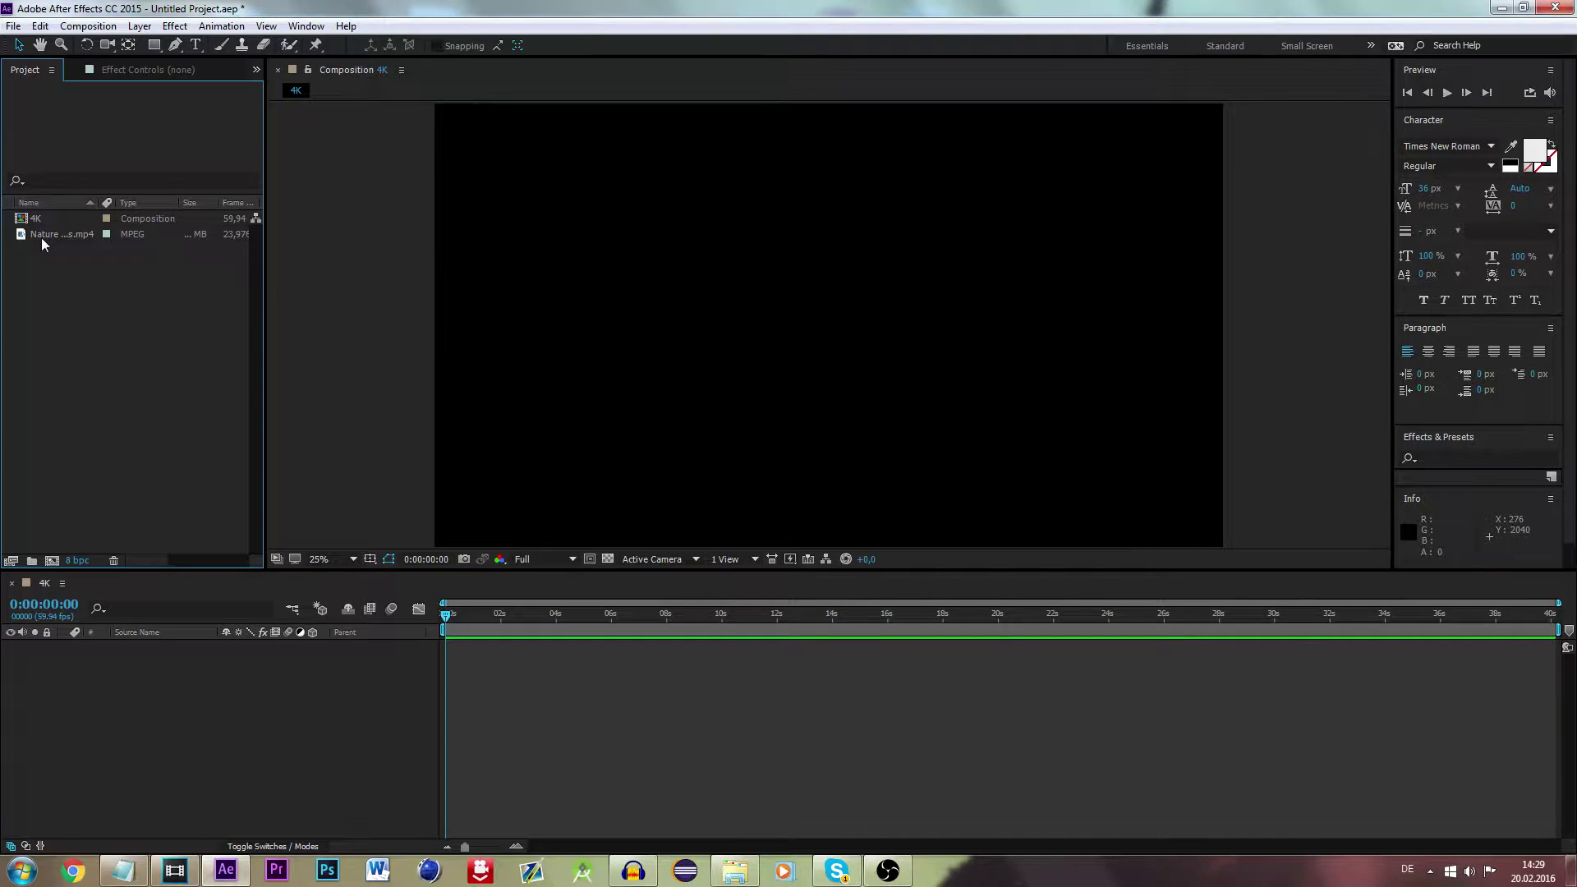
drag(43, 235, 250, 667)
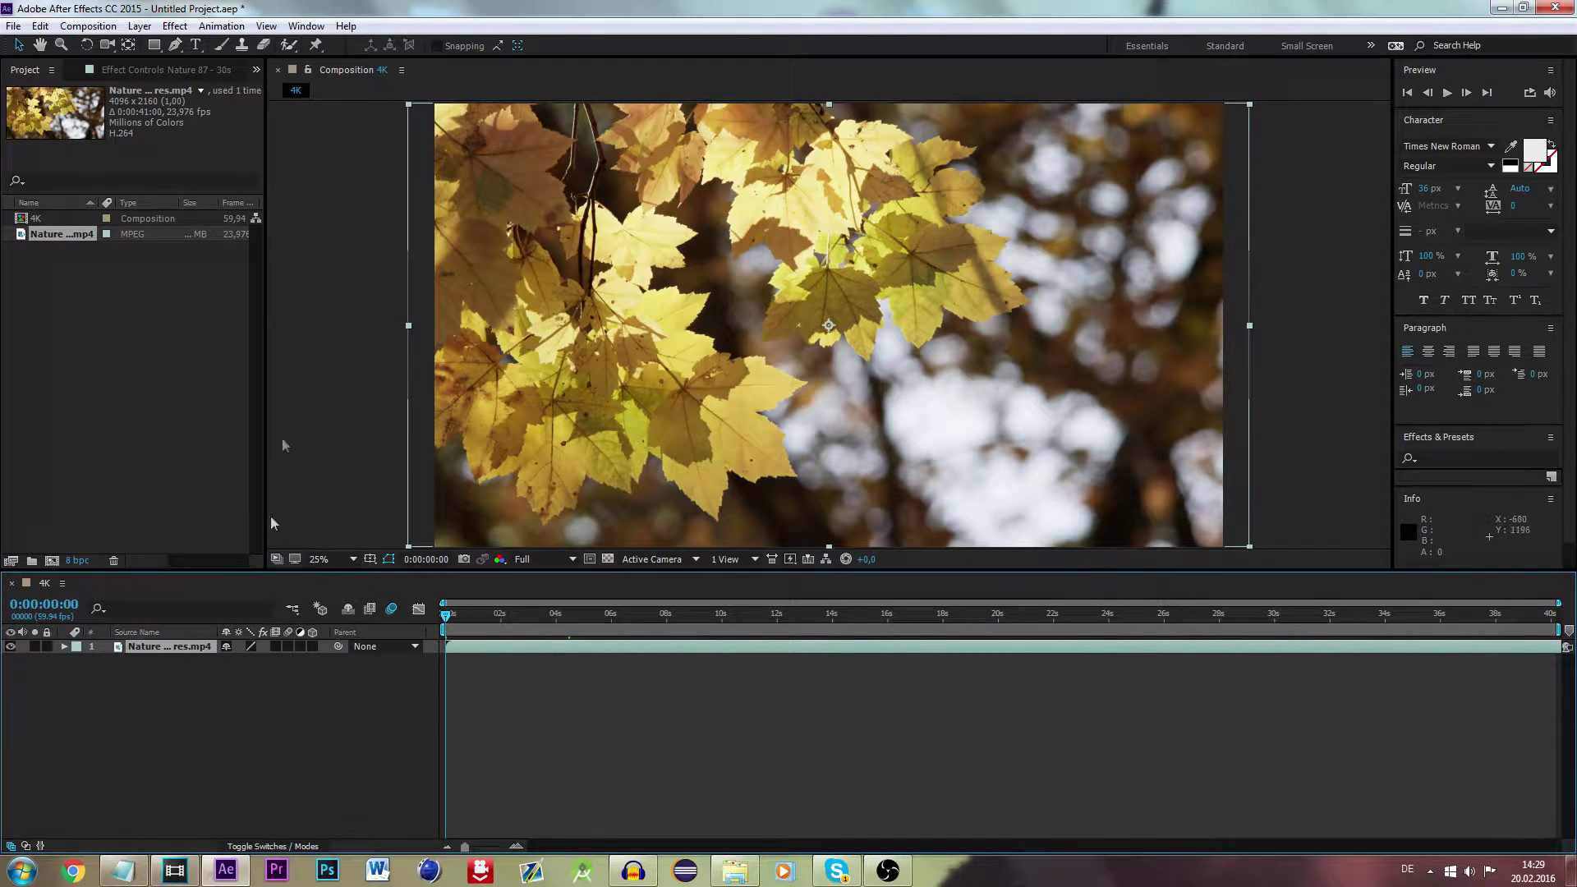
click(189, 791)
click(120, 319)
scroll(690, 288, down, 1)
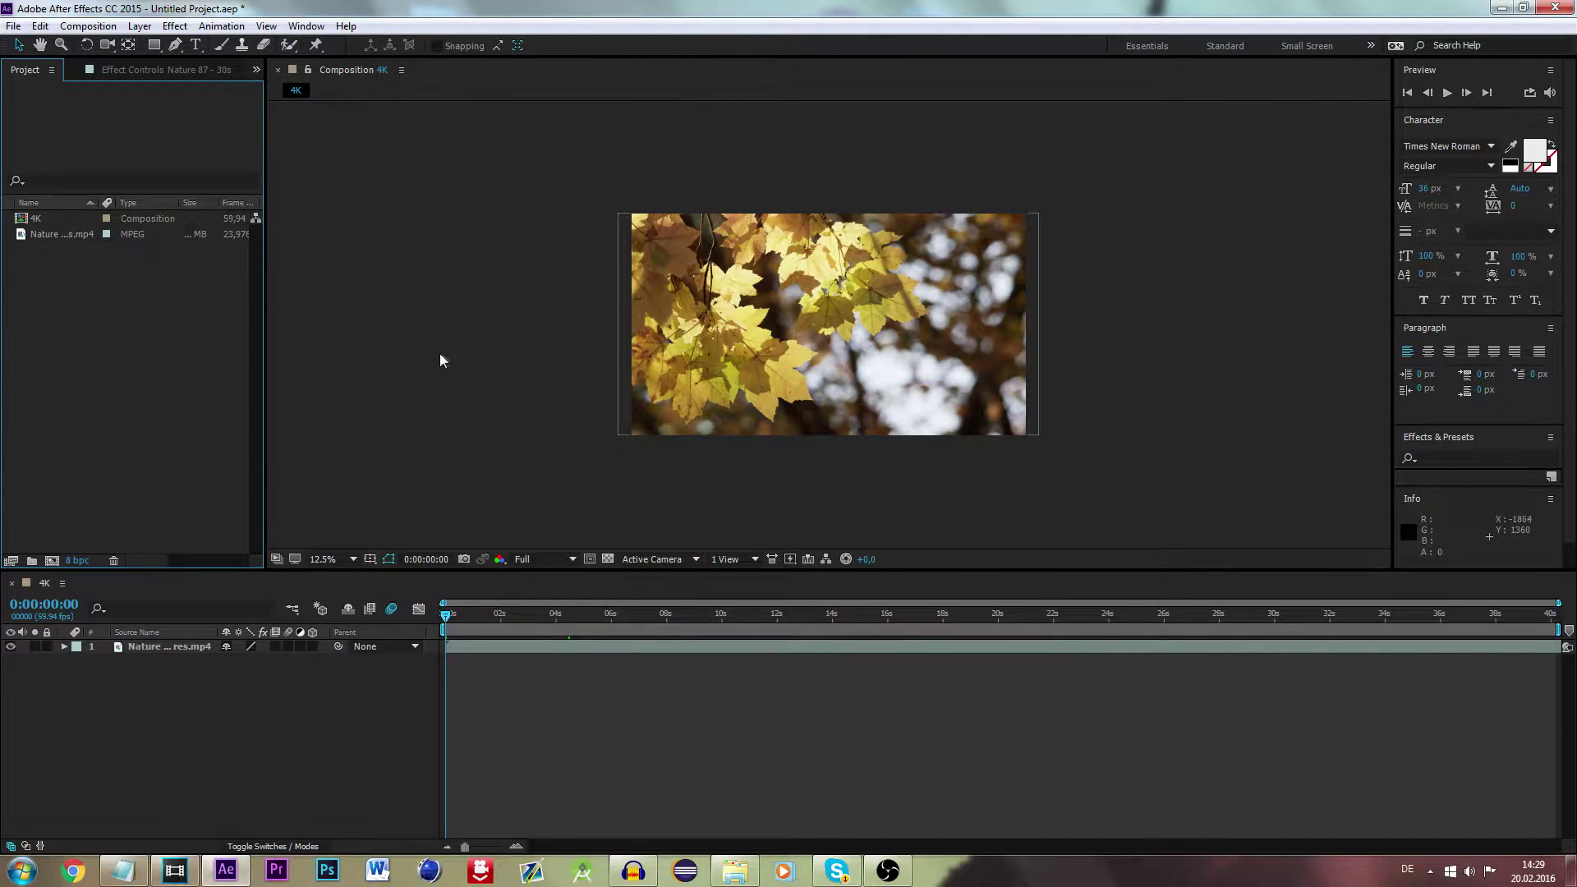
scroll(443, 394, up, 1)
scroll(461, 383, down, 1)
scroll(485, 484, up, 1)
drag(468, 613, 713, 614)
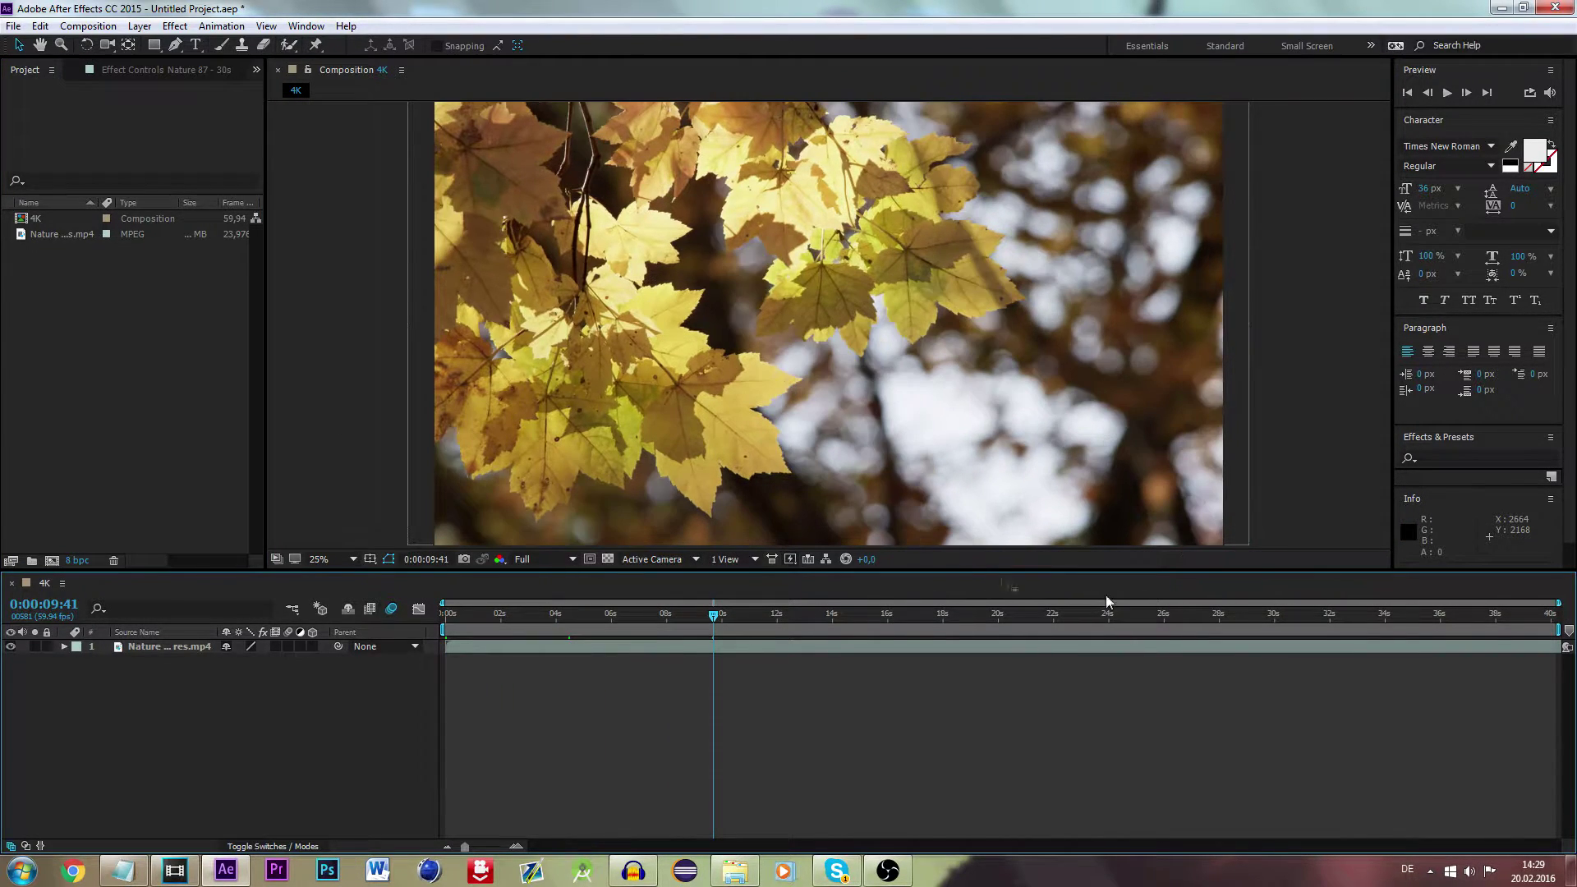
scroll(674, 419, down, 1)
drag(713, 618, 238, 618)
Step: Queue the 4K composition with Best Settings, Best quality and a chosen colour depth
click(88, 25)
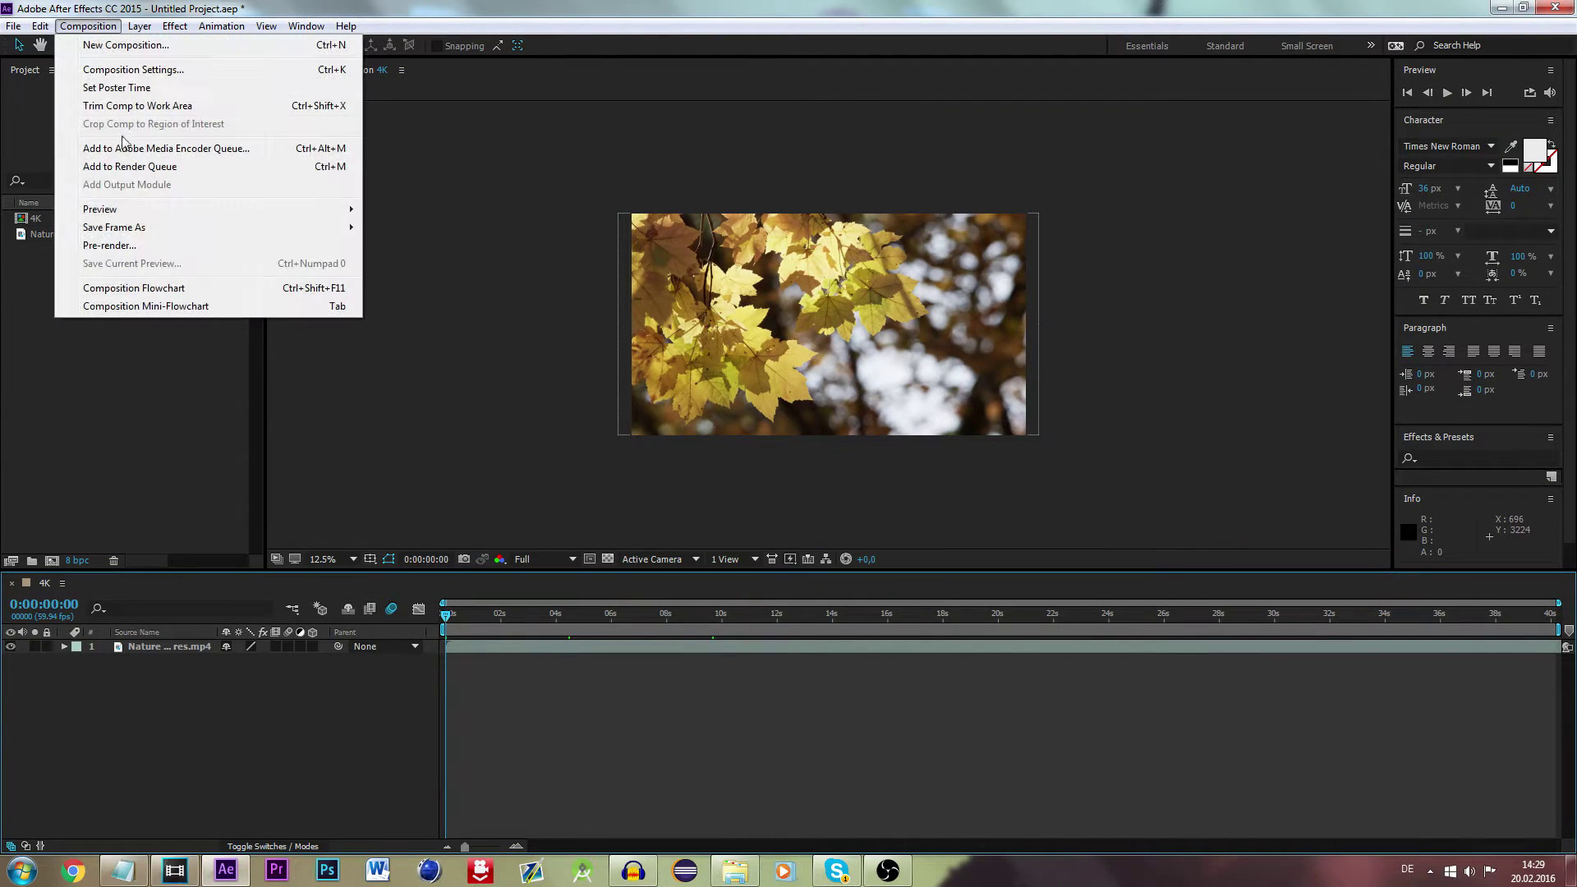
click(98, 168)
click(125, 682)
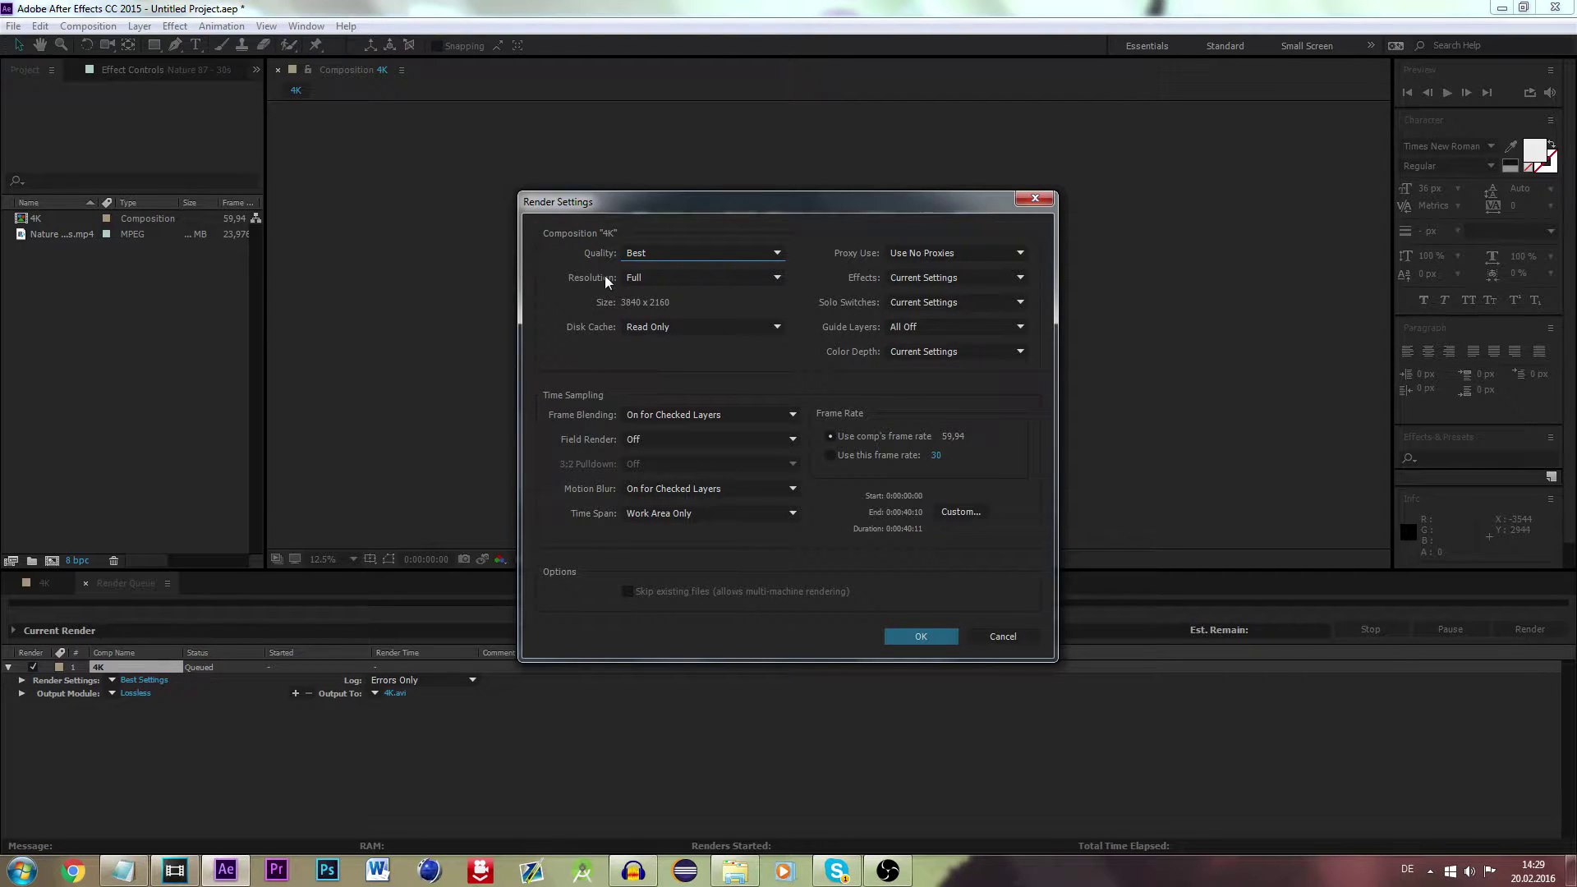
click(647, 255)
click(649, 292)
click(989, 352)
click(961, 432)
click(920, 636)
Step: Keep AVI as the 4K output format, reviewing its video options
click(135, 694)
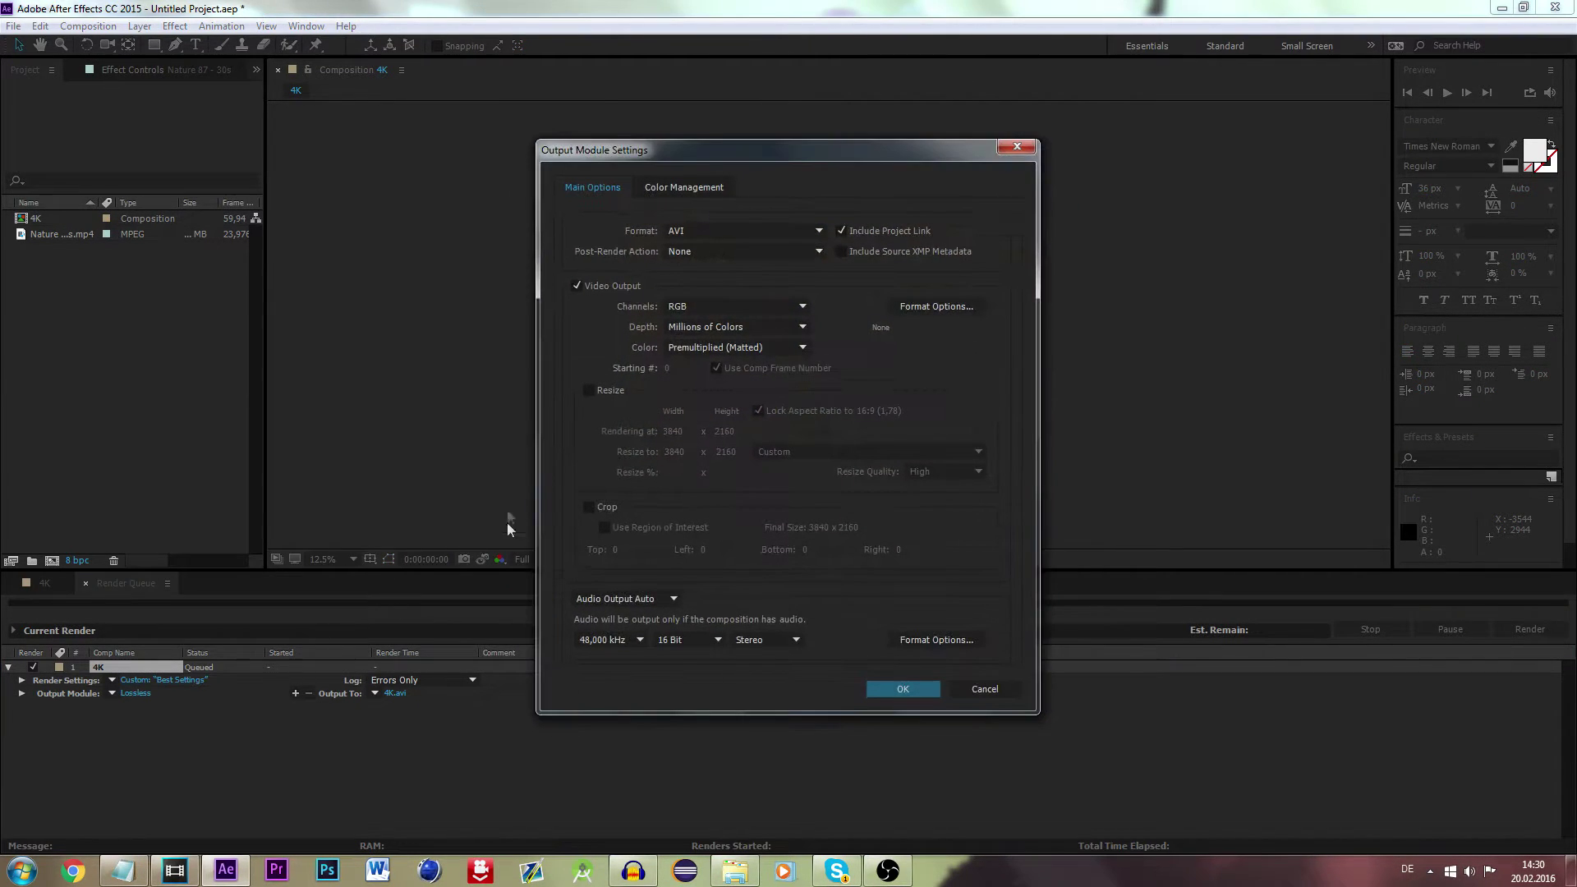
click(686, 233)
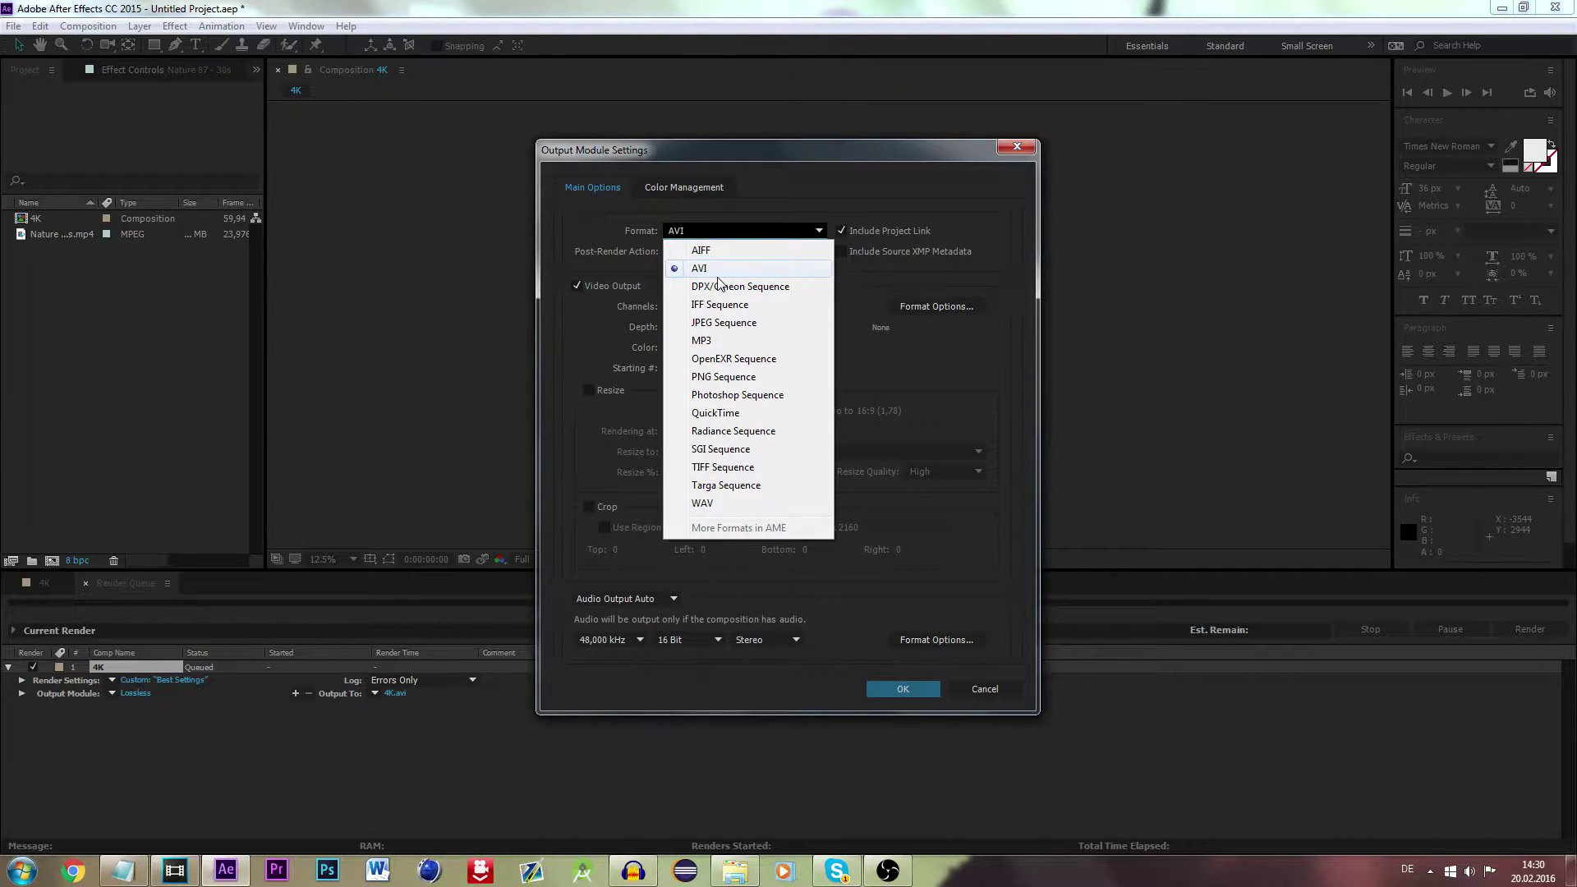
click(883, 329)
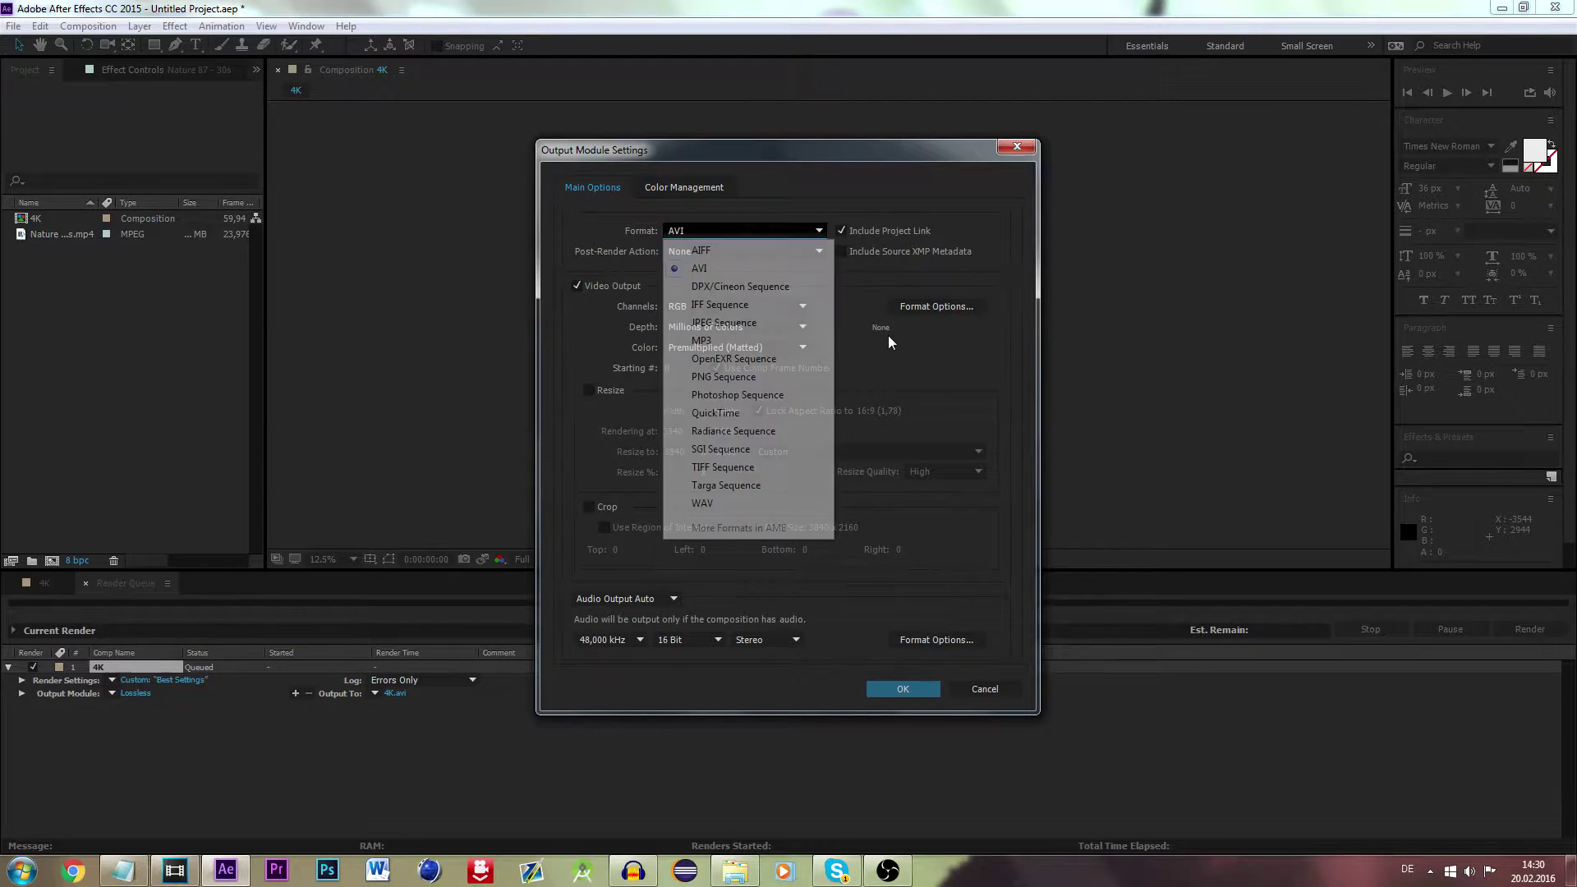
click(717, 234)
click(696, 273)
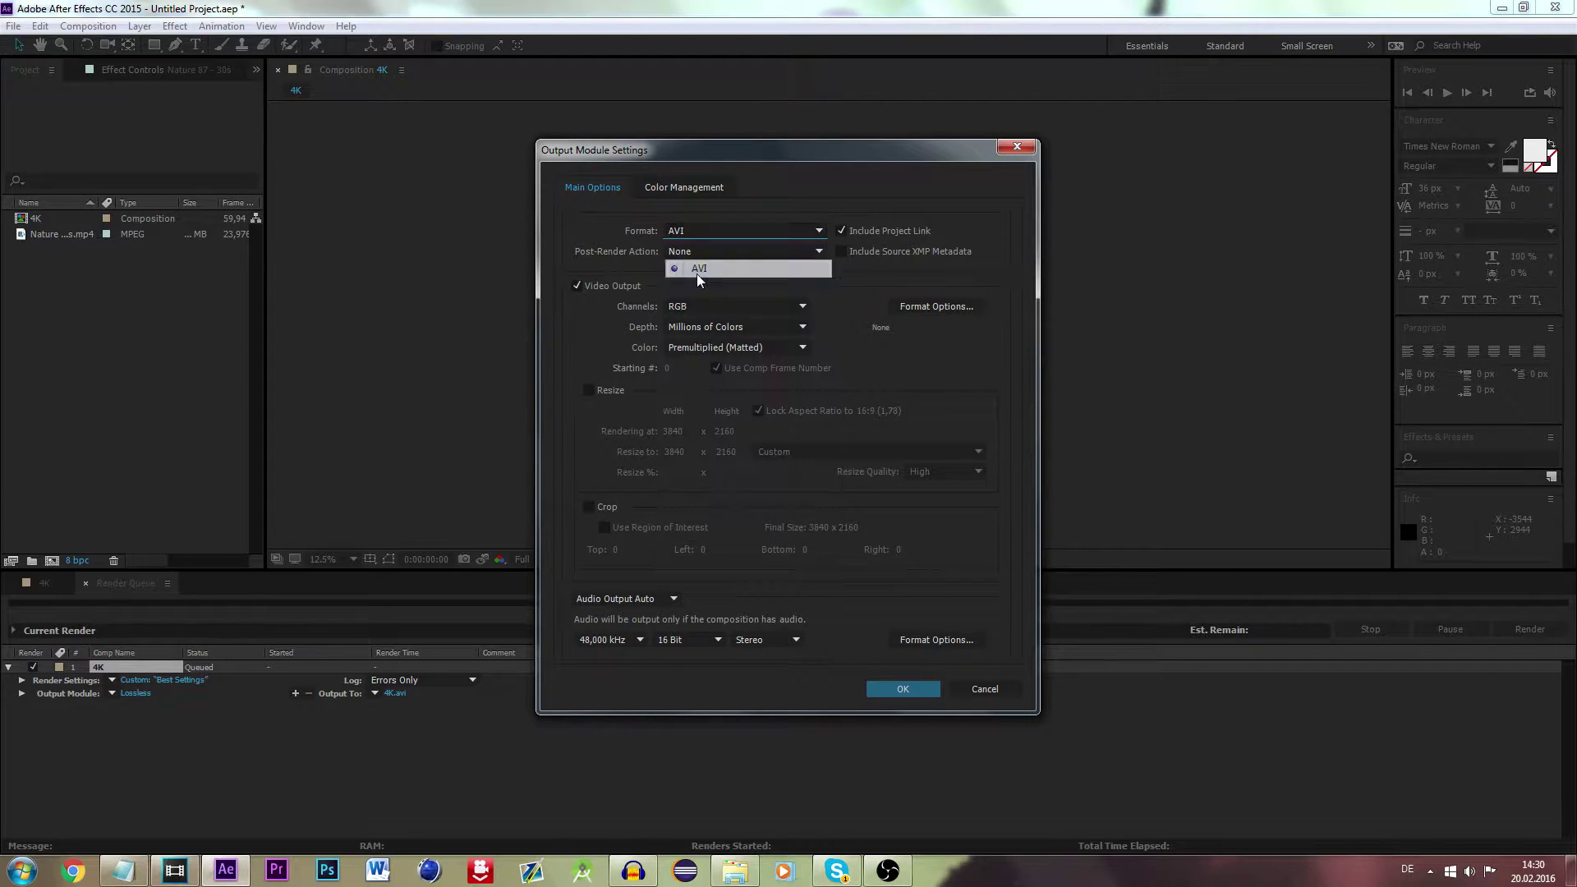
click(940, 307)
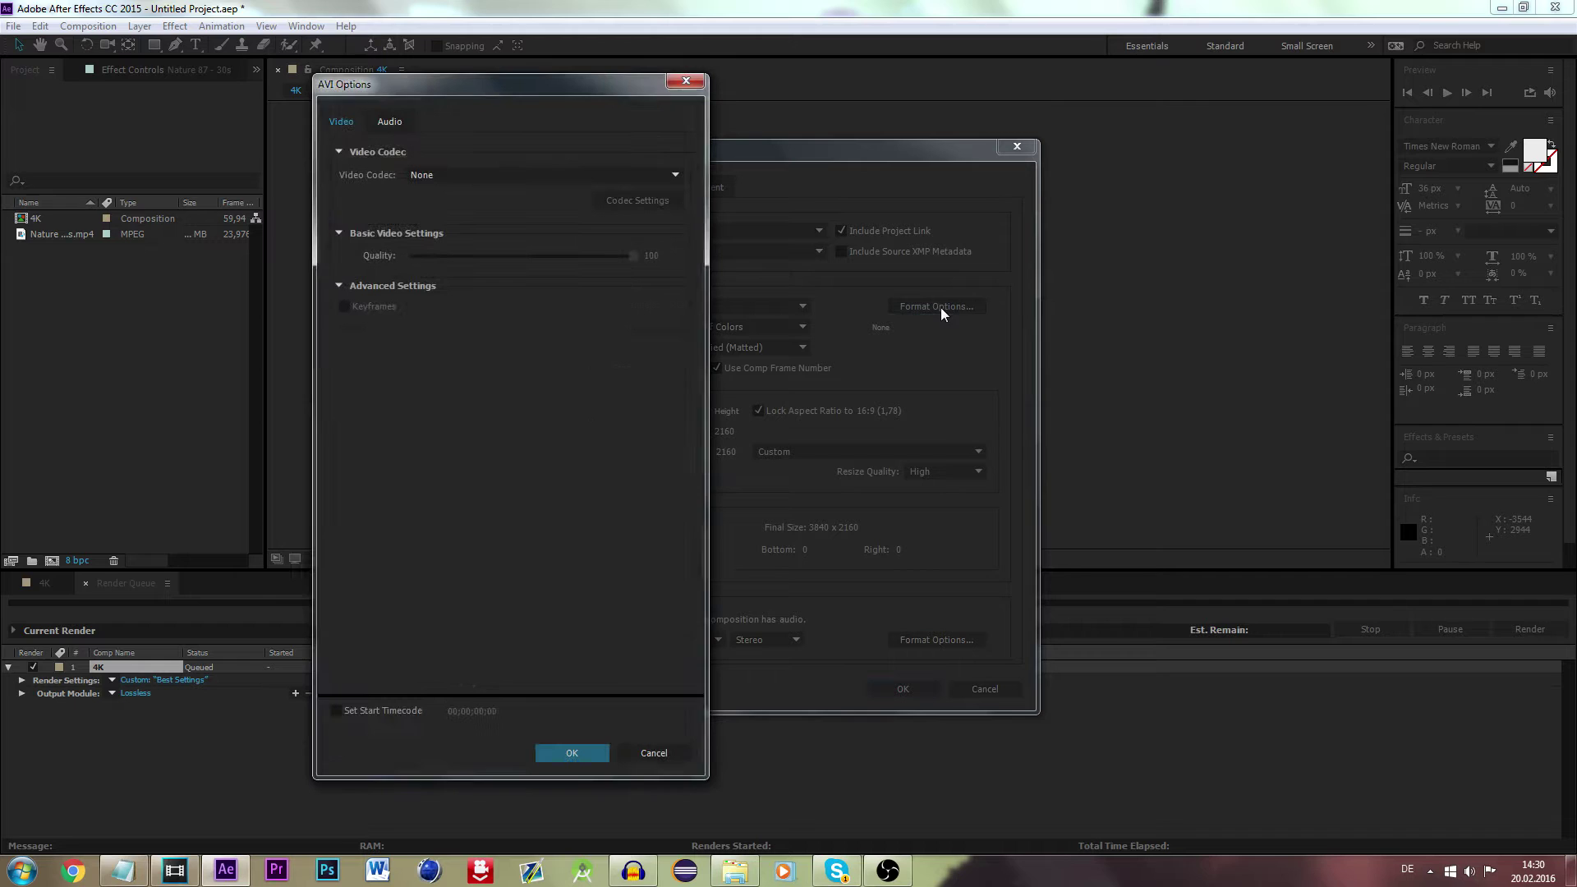
click(571, 753)
Step: Set AVI audio to 32 Bit with Auto output and confirm the output module
click(682, 640)
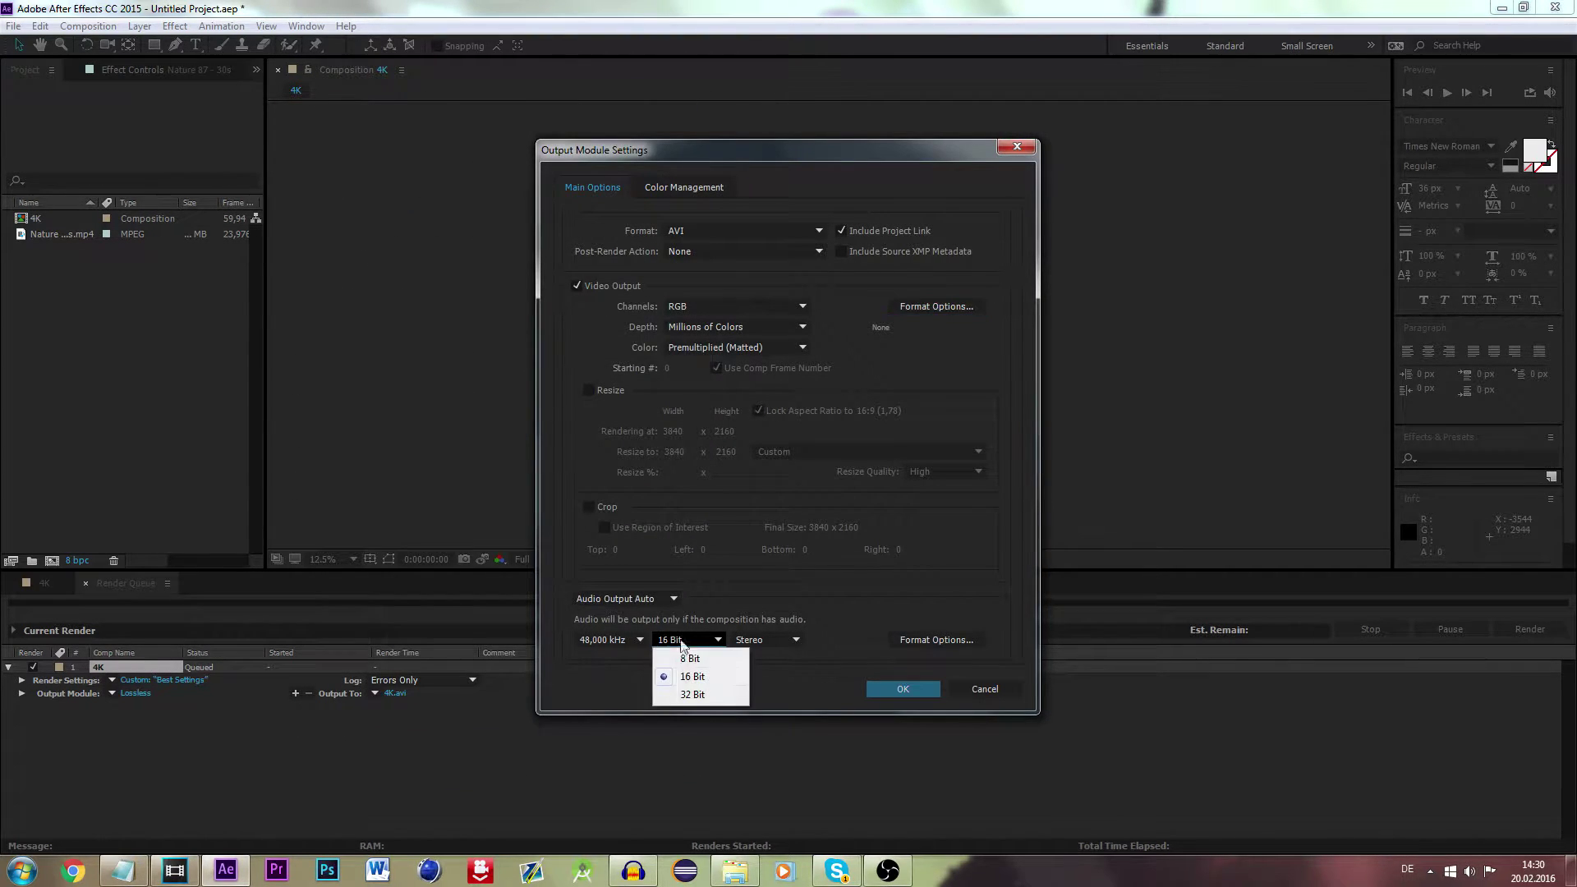
click(690, 695)
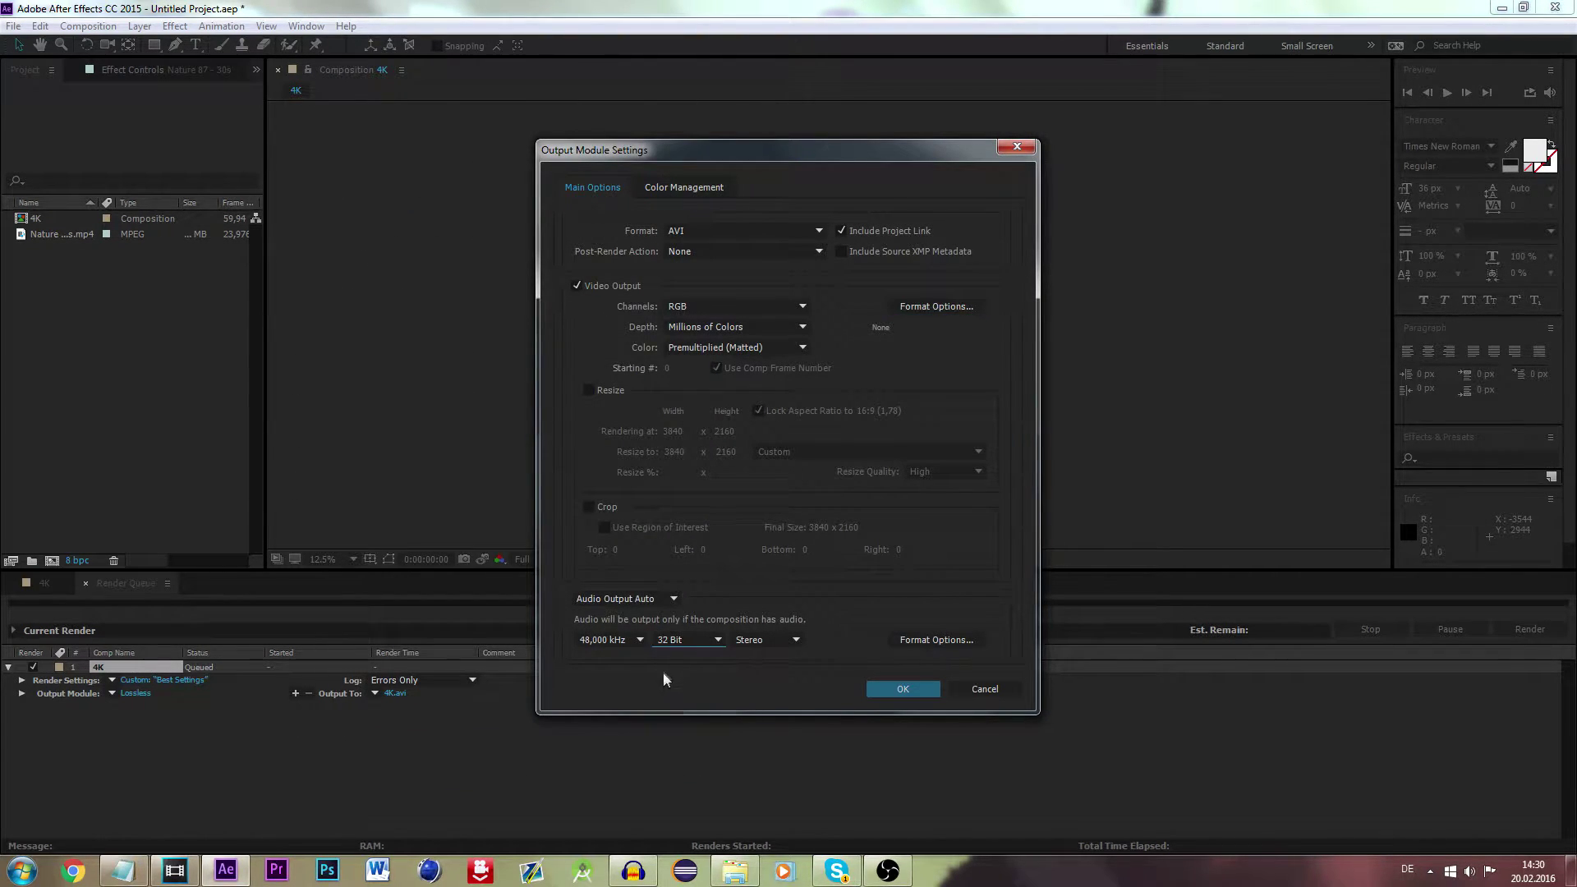
click(698, 644)
click(698, 644)
click(623, 599)
click(614, 663)
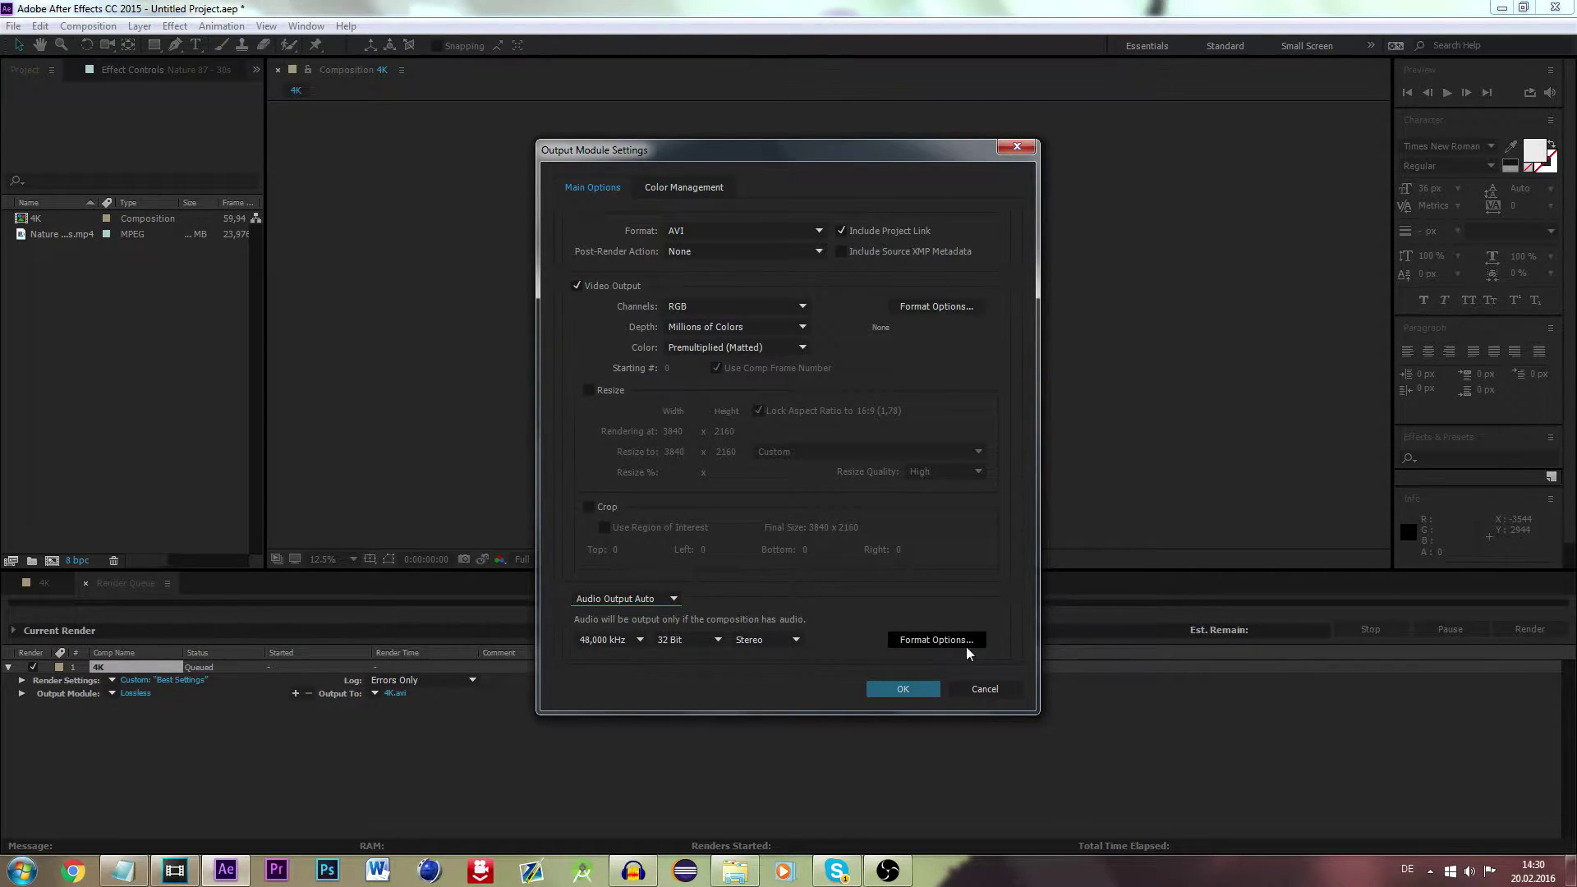
click(945, 641)
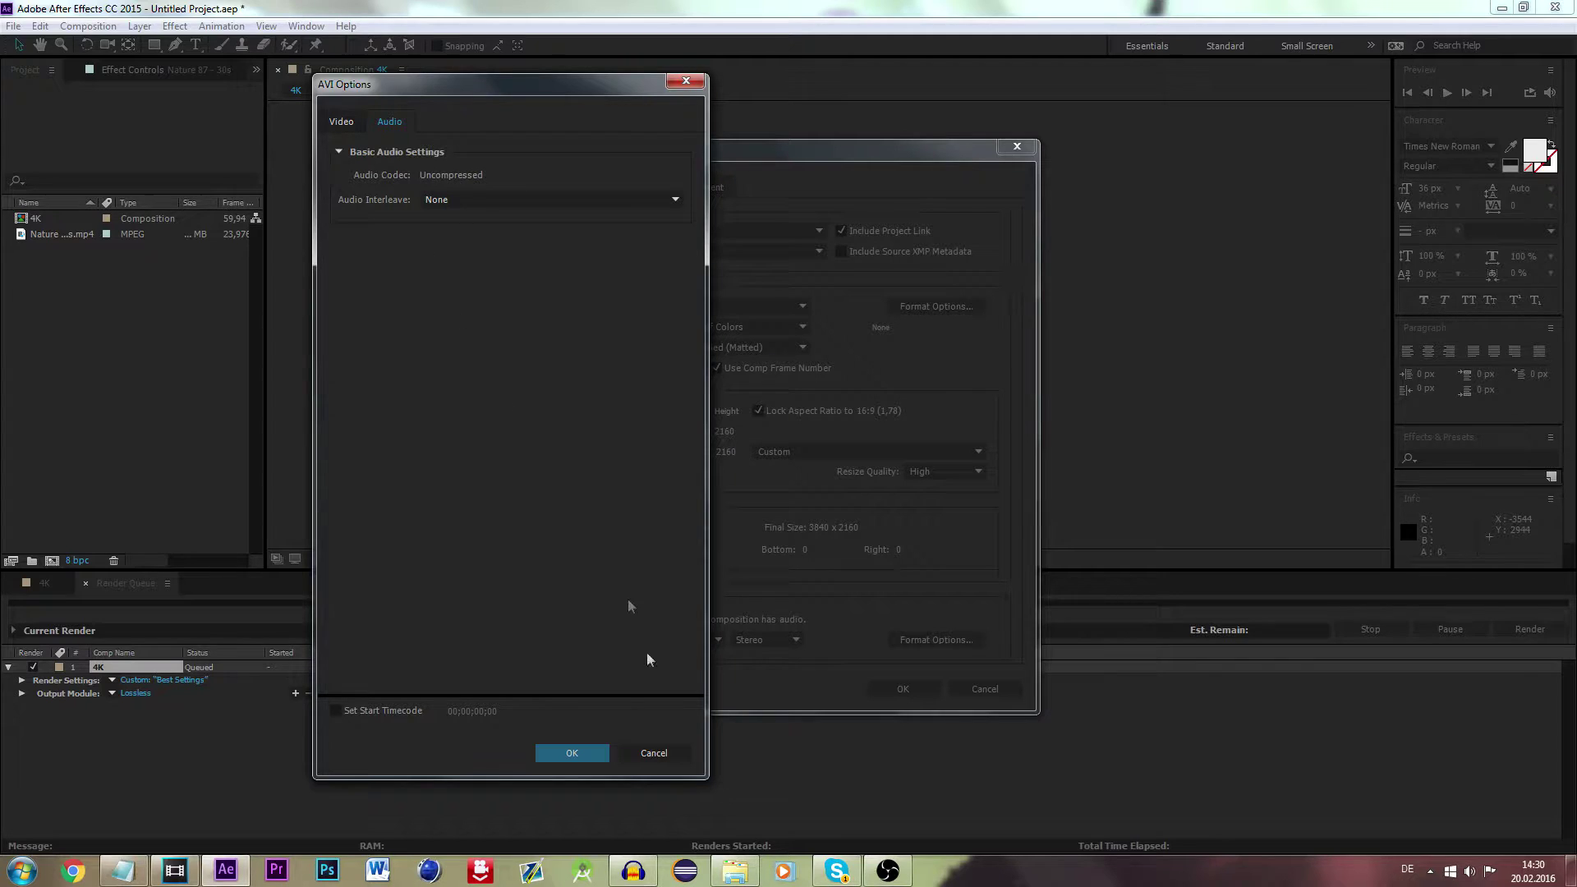
click(575, 751)
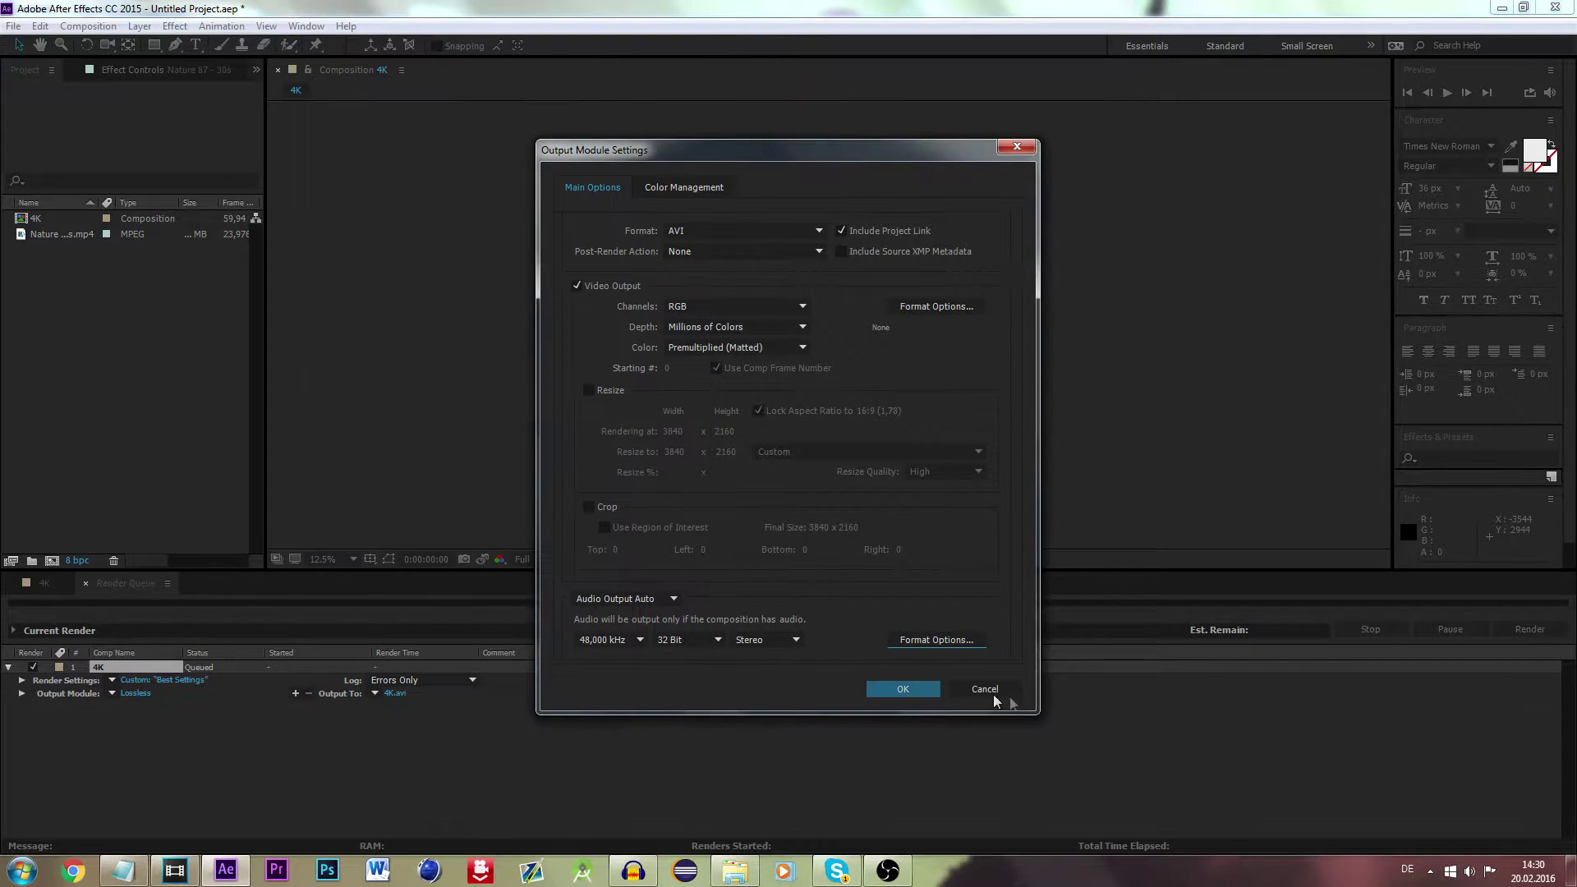
click(900, 691)
Step: Save the render output as 4K.avi and start rendering the 4K composition
click(391, 693)
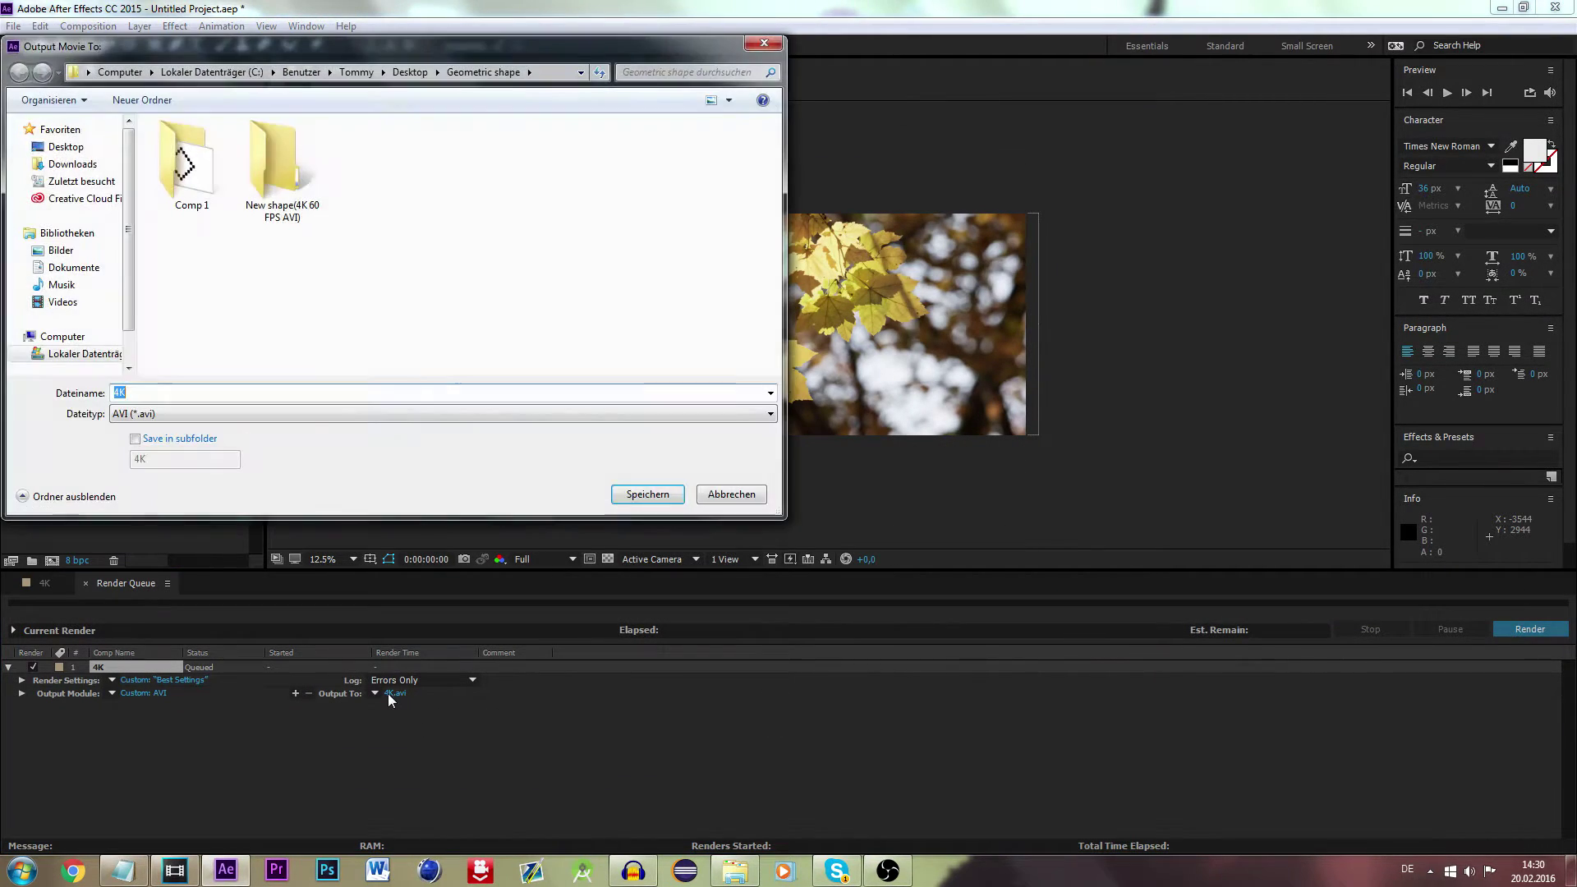
click(651, 490)
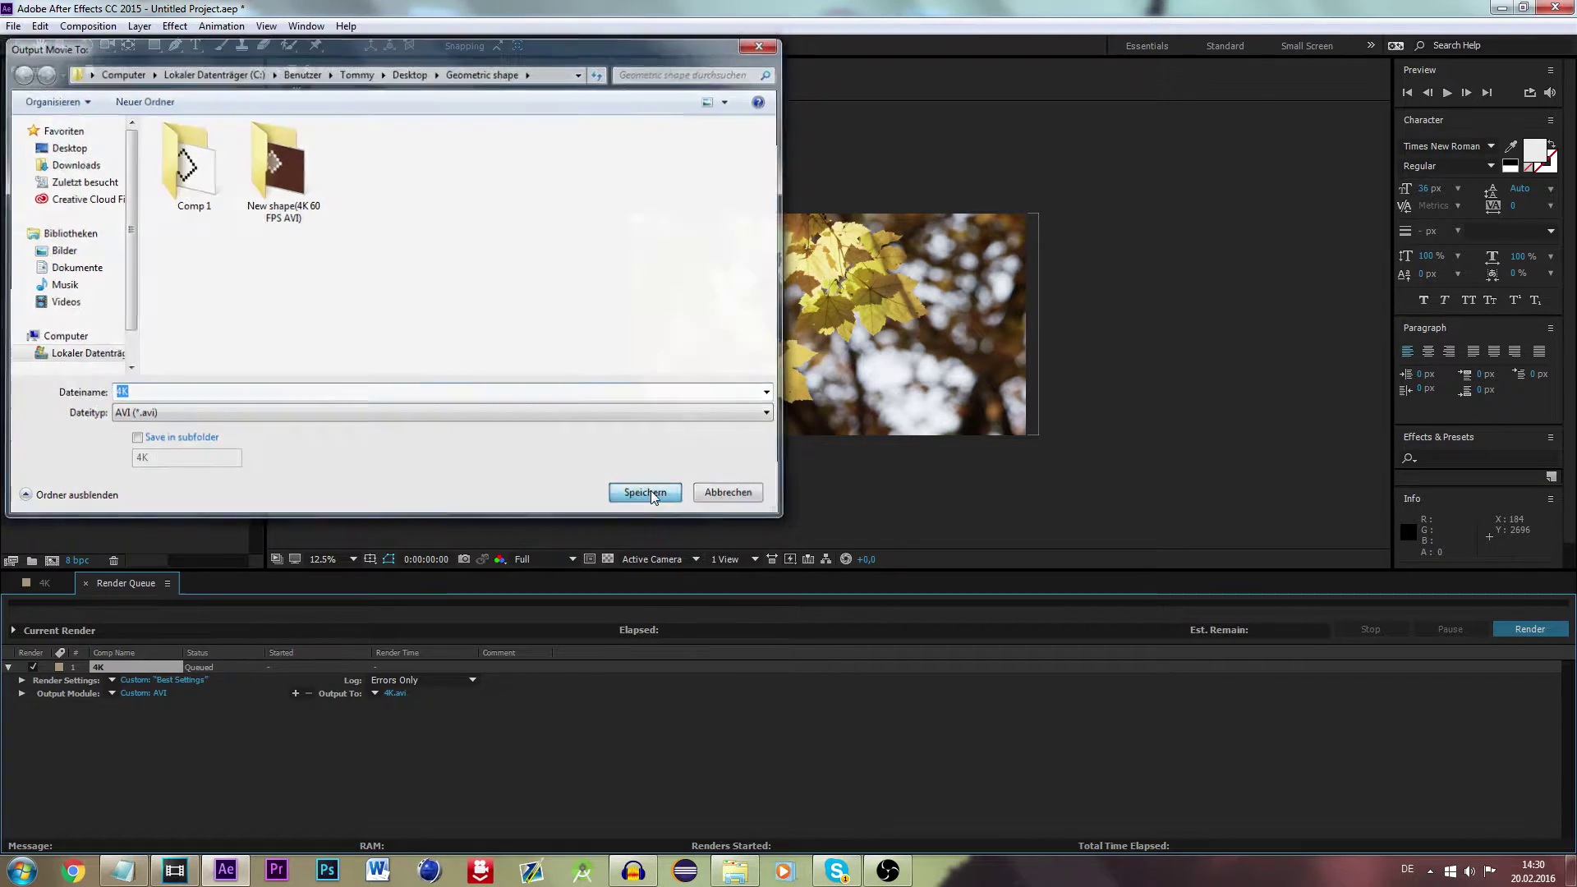
click(1529, 630)
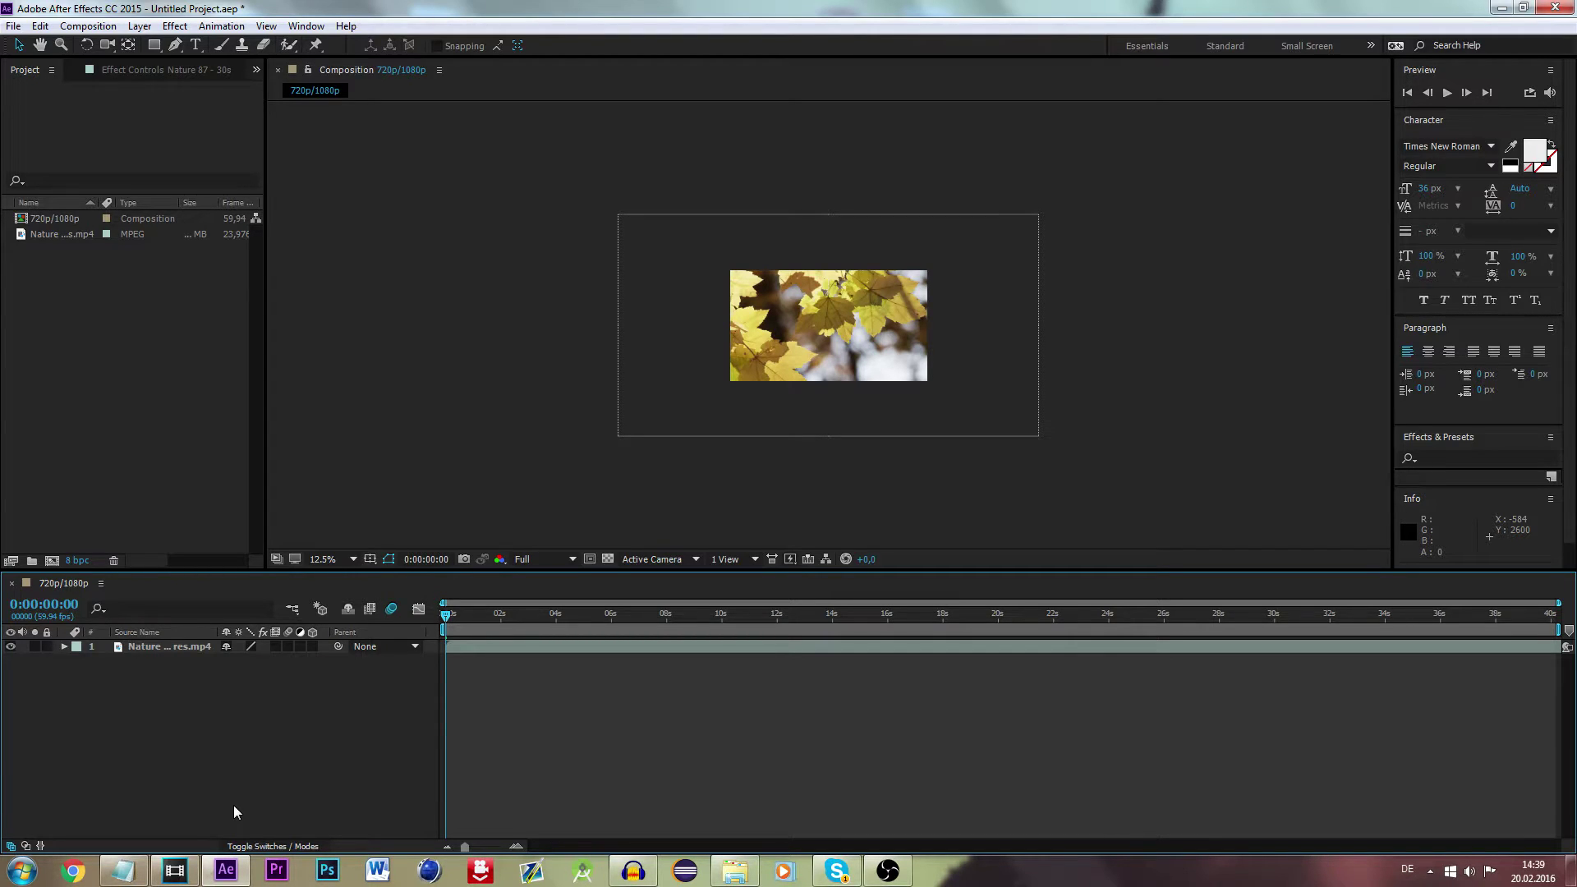
Step: Add the 720p/1080p composition to the Render Queue with its render settings confirmed
click(96, 24)
click(132, 164)
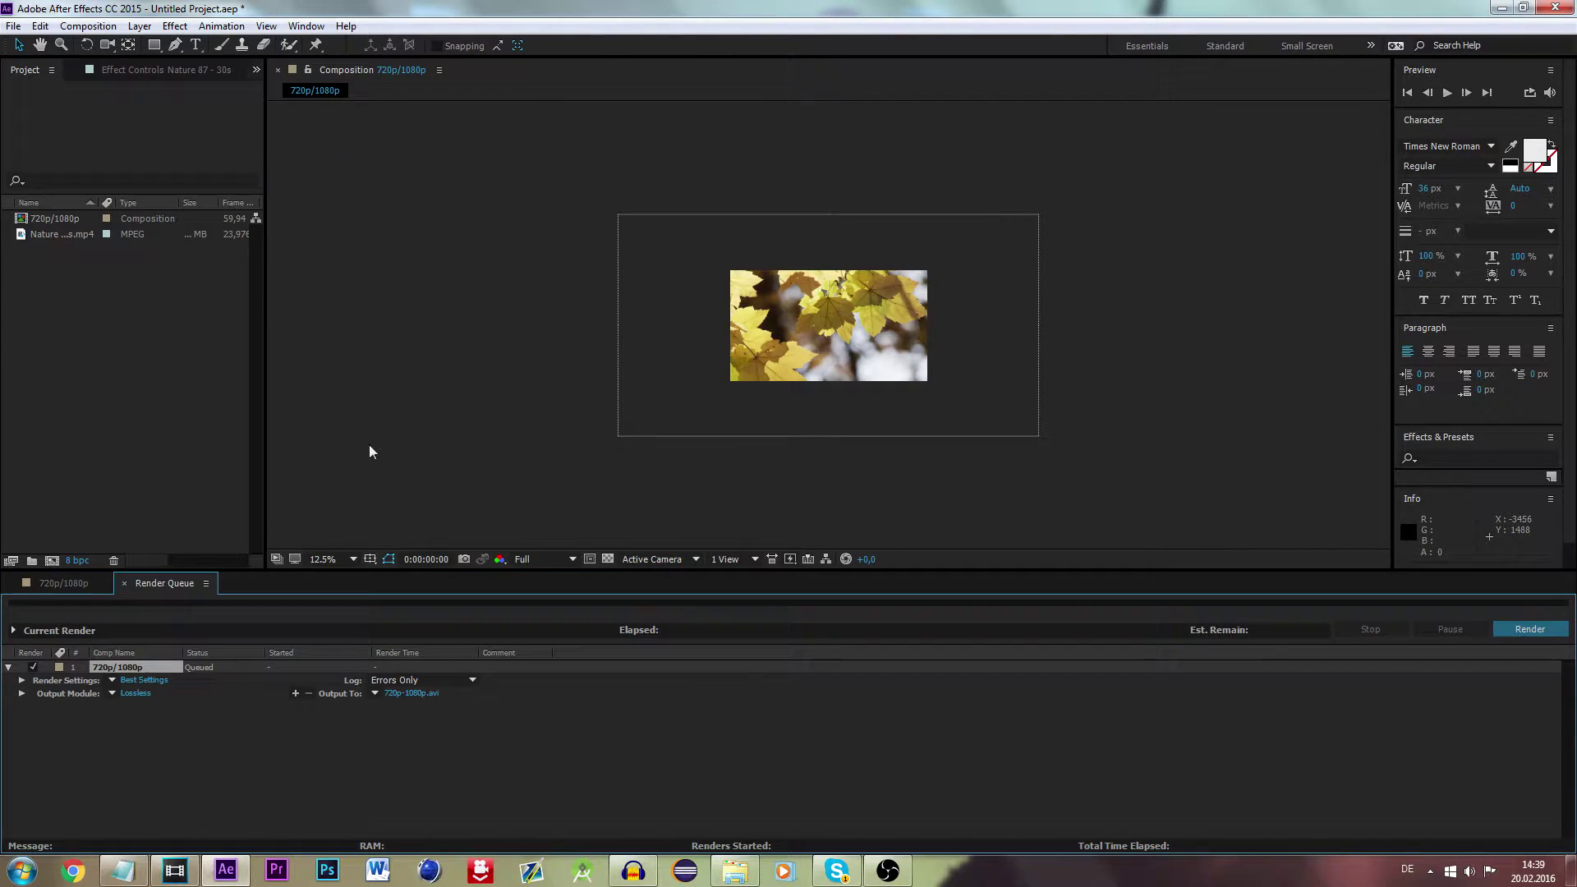
click(144, 680)
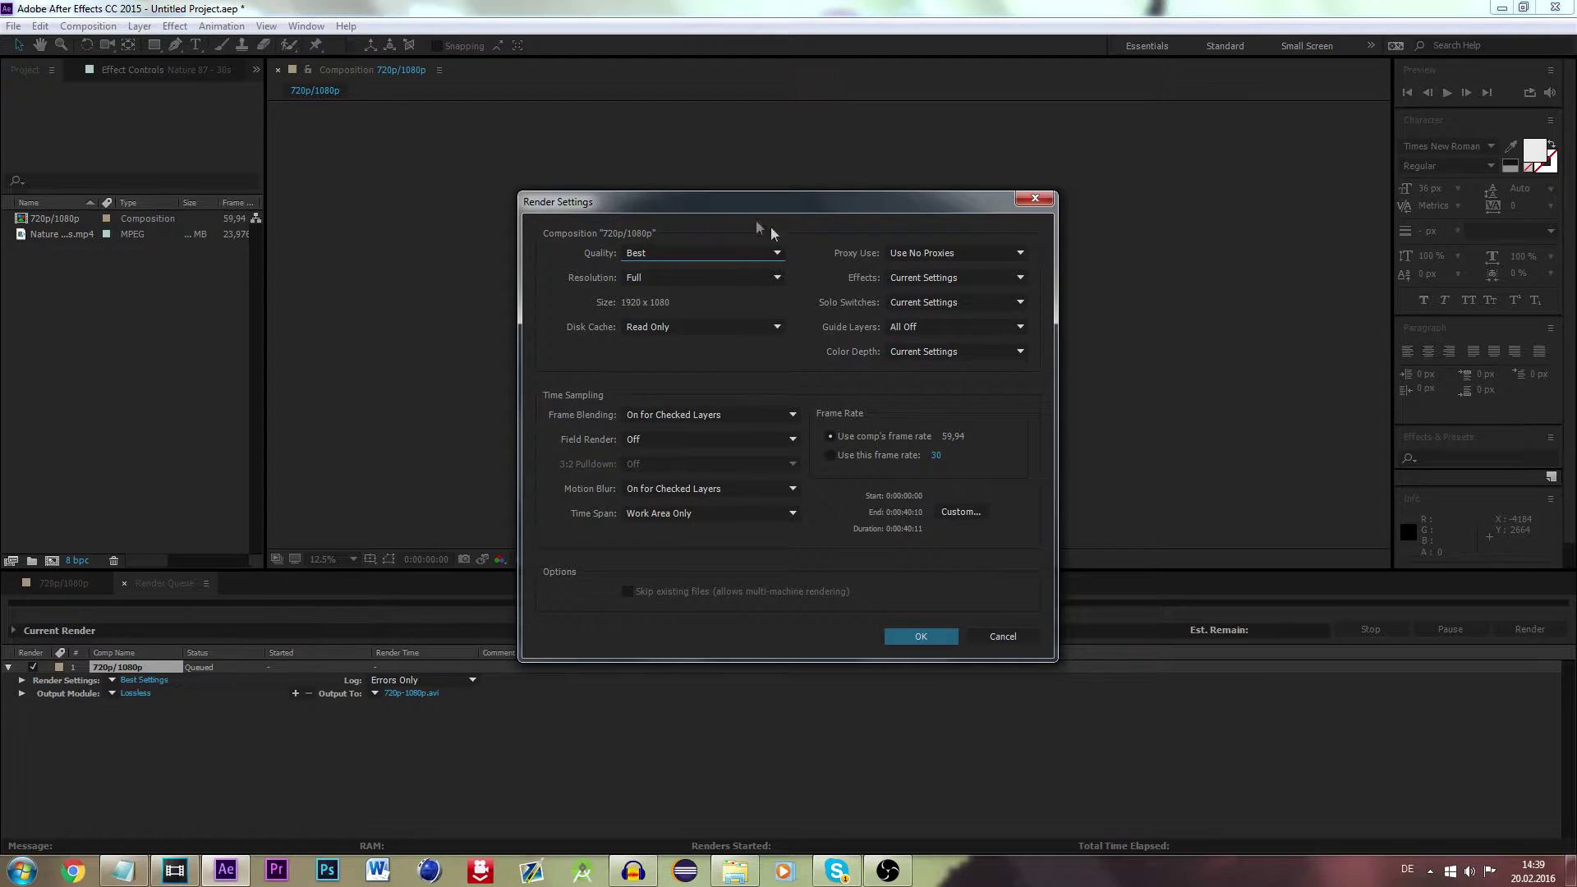
click(921, 636)
Step: Switch the output module format to QuickTime and bring up its format options
click(126, 697)
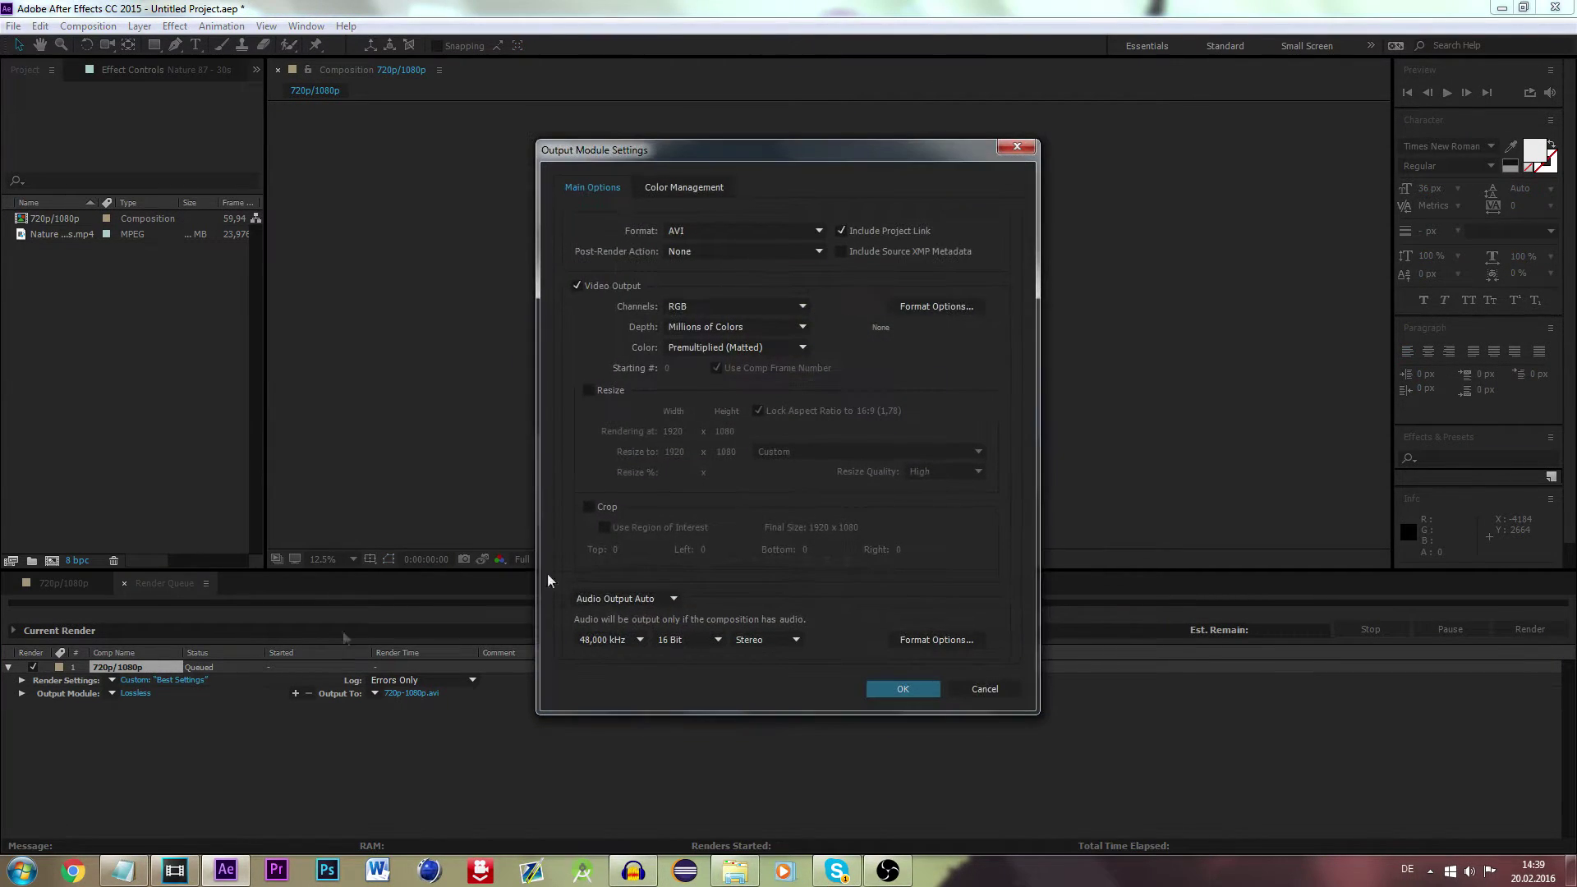
click(704, 238)
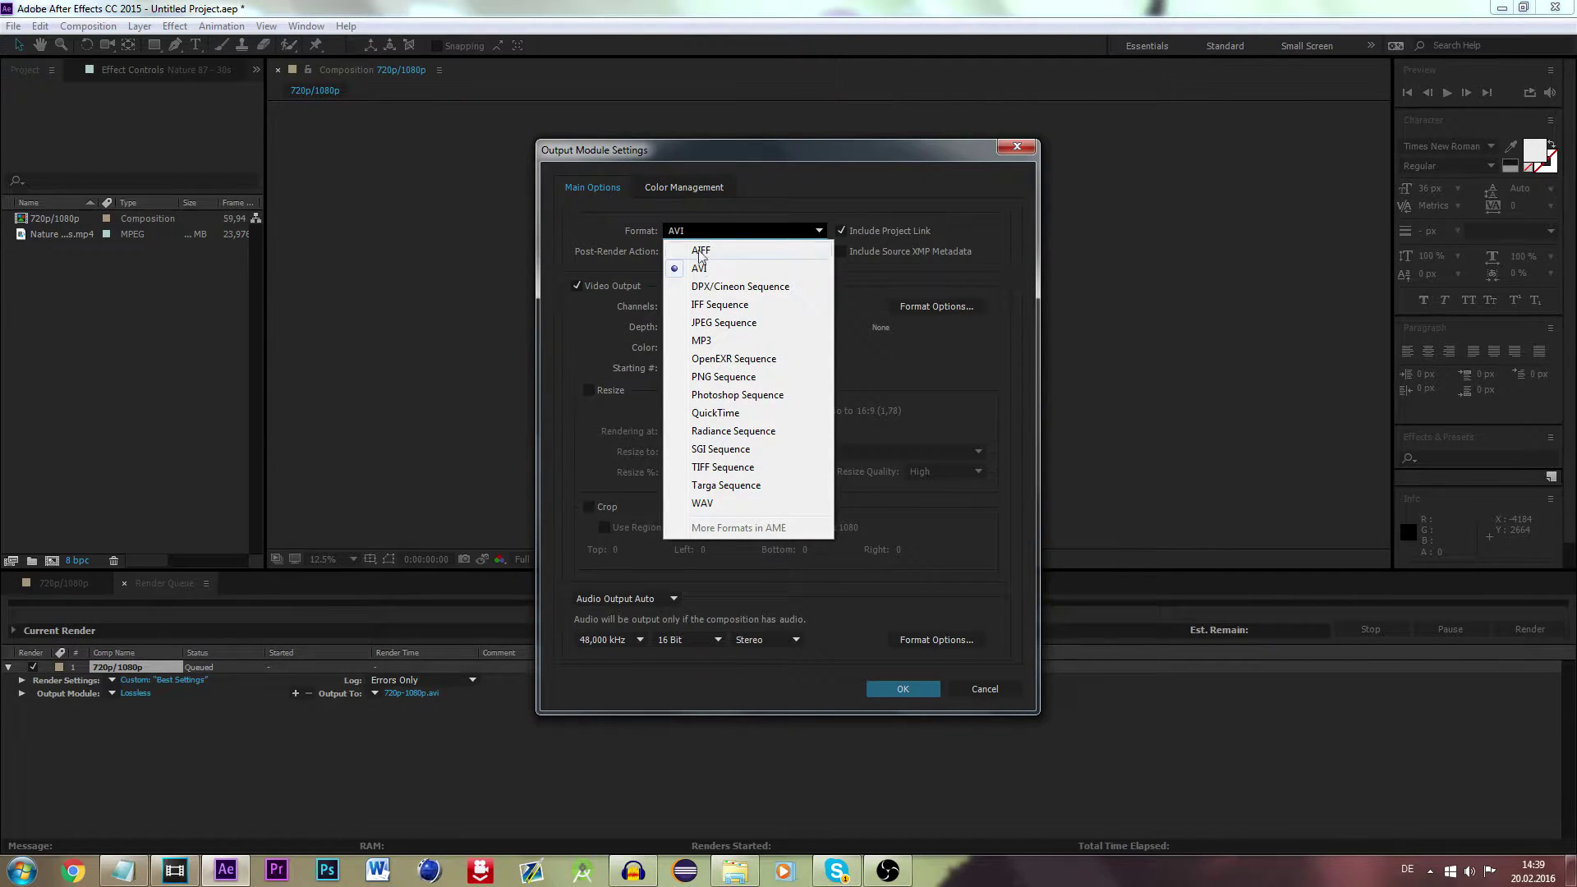
click(749, 417)
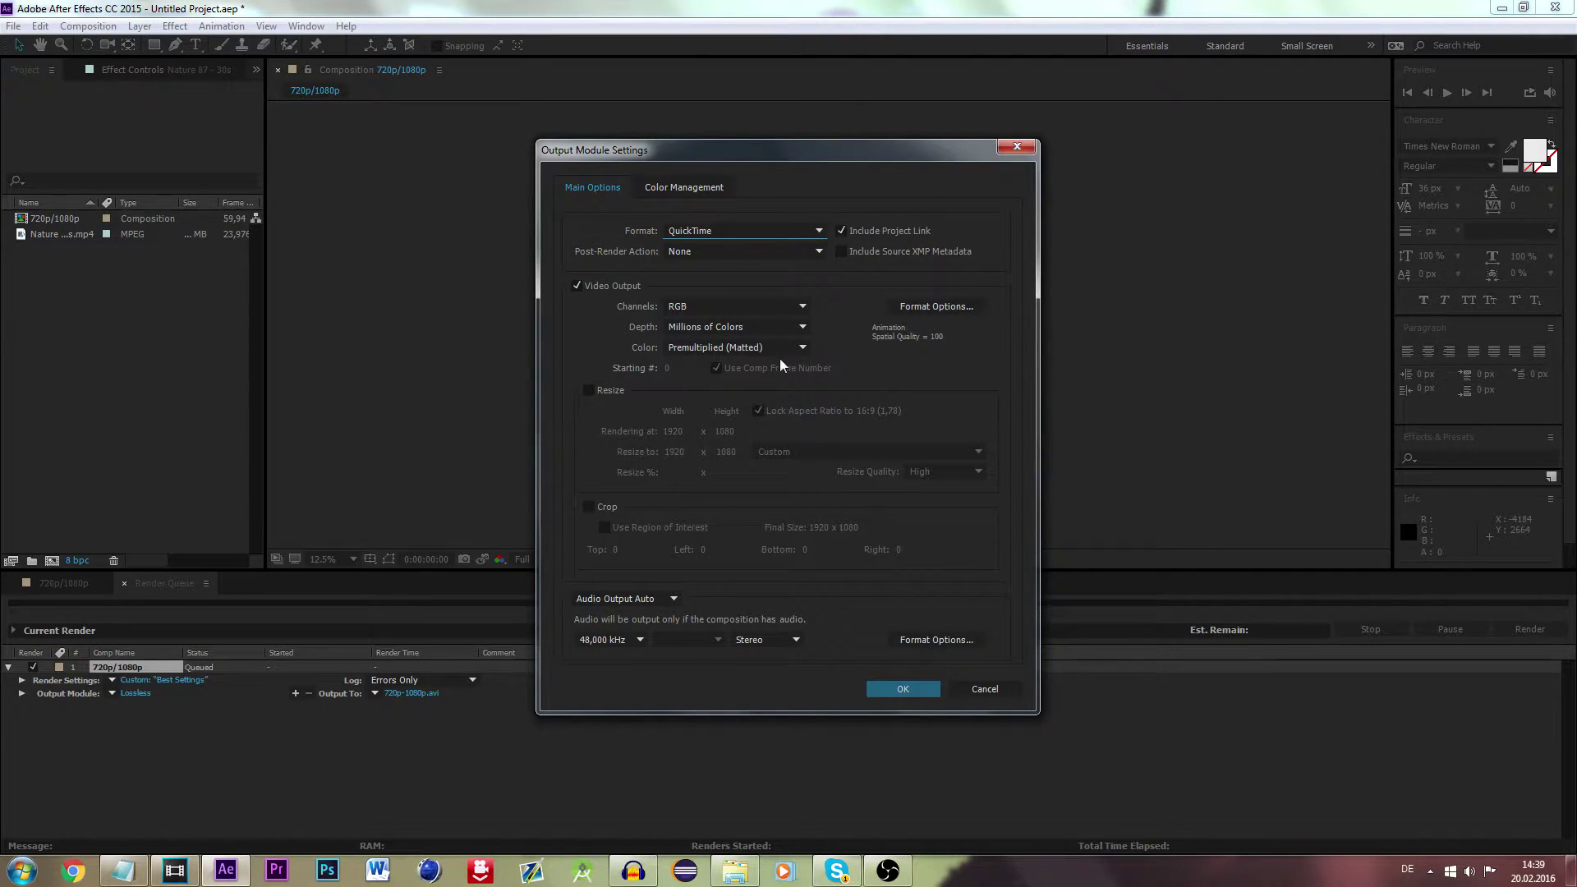
click(951, 308)
Step: Choose H.264 as the QuickTime video codec and adjust its quality slider
click(438, 176)
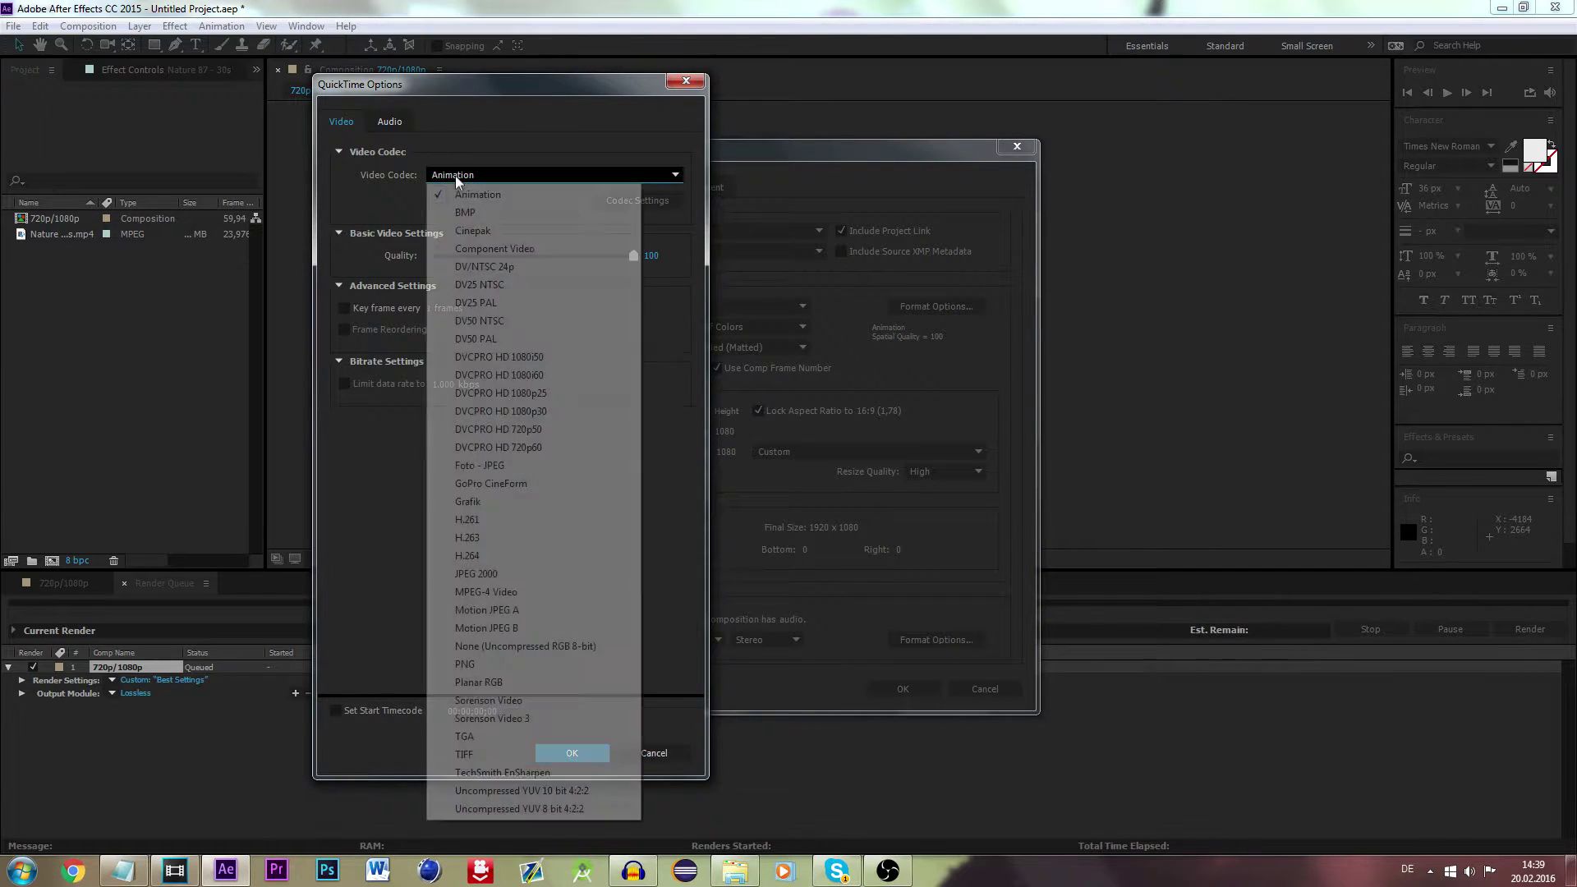
click(501, 557)
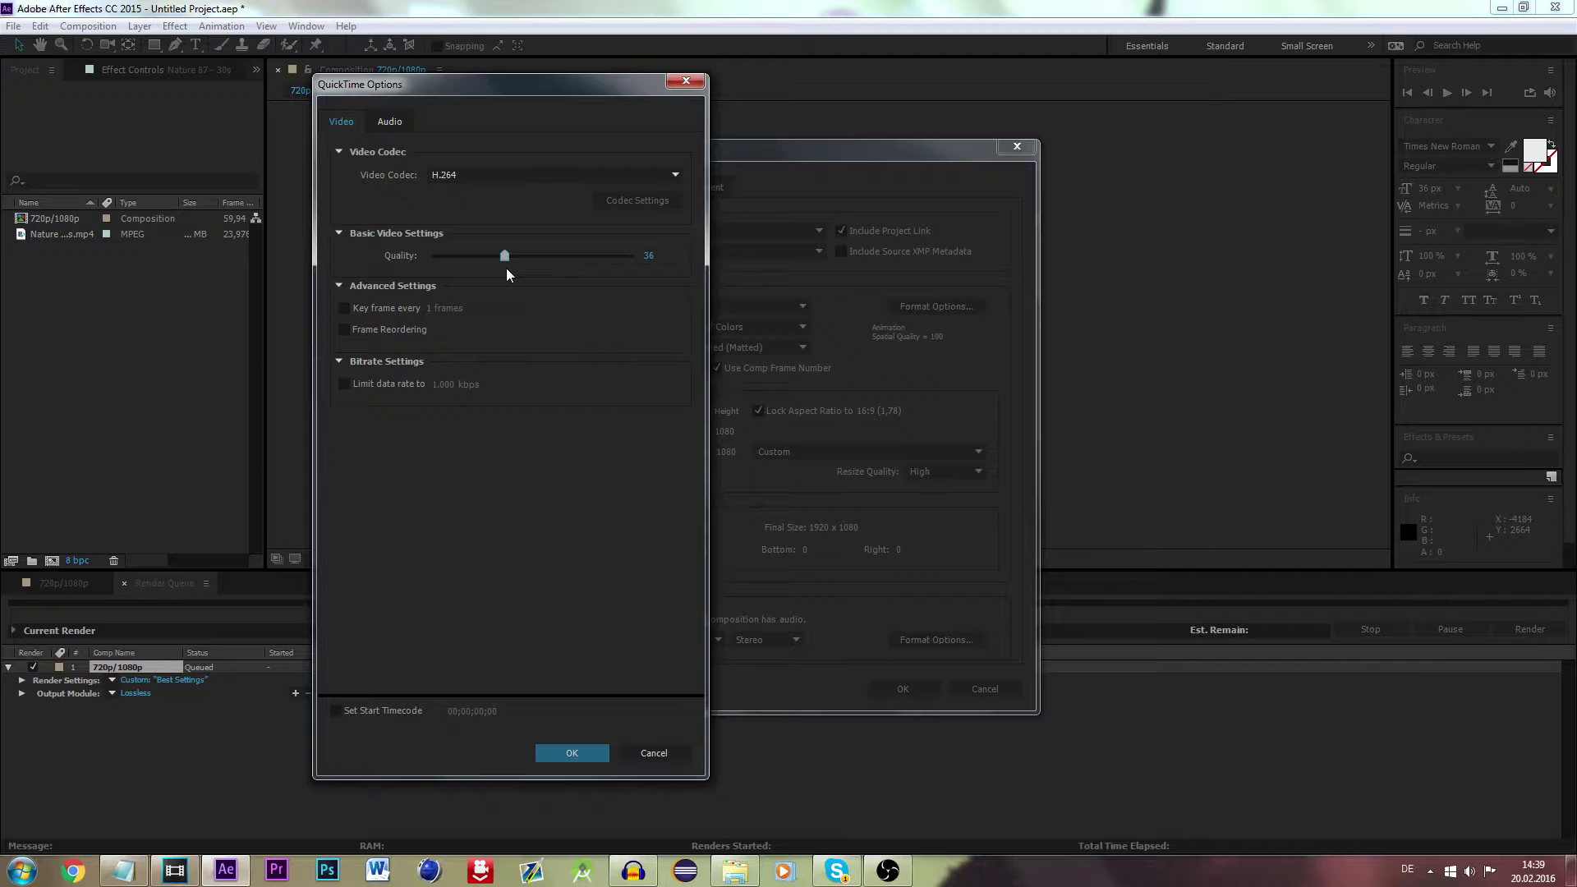
drag(505, 256, 635, 256)
Step: Keep AAC as the audio codec and confirm the QuickTime options
click(392, 123)
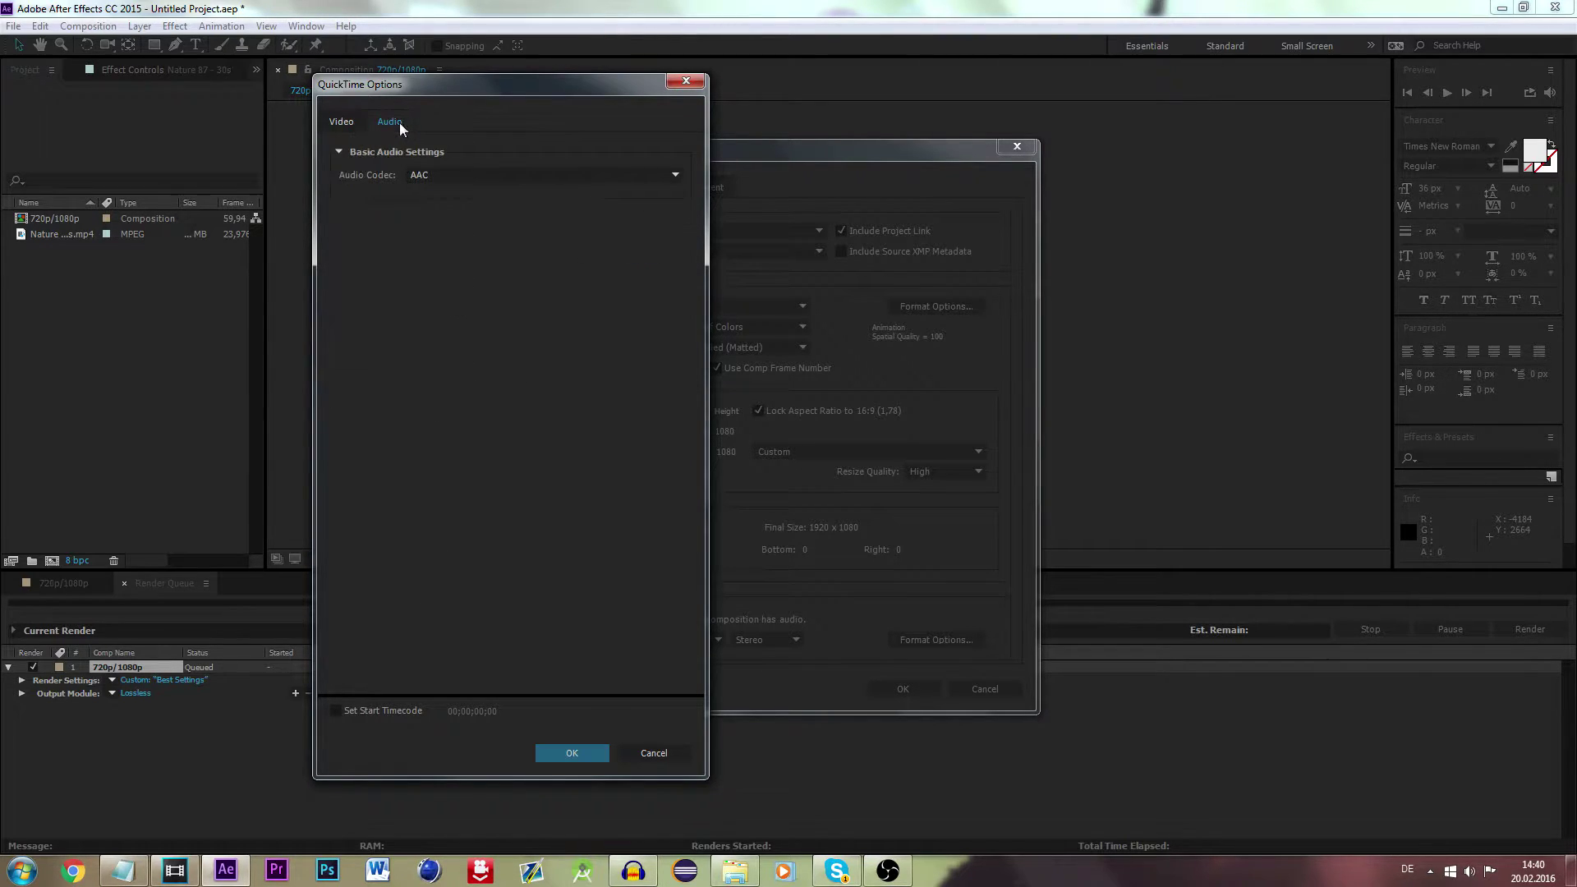
click(469, 177)
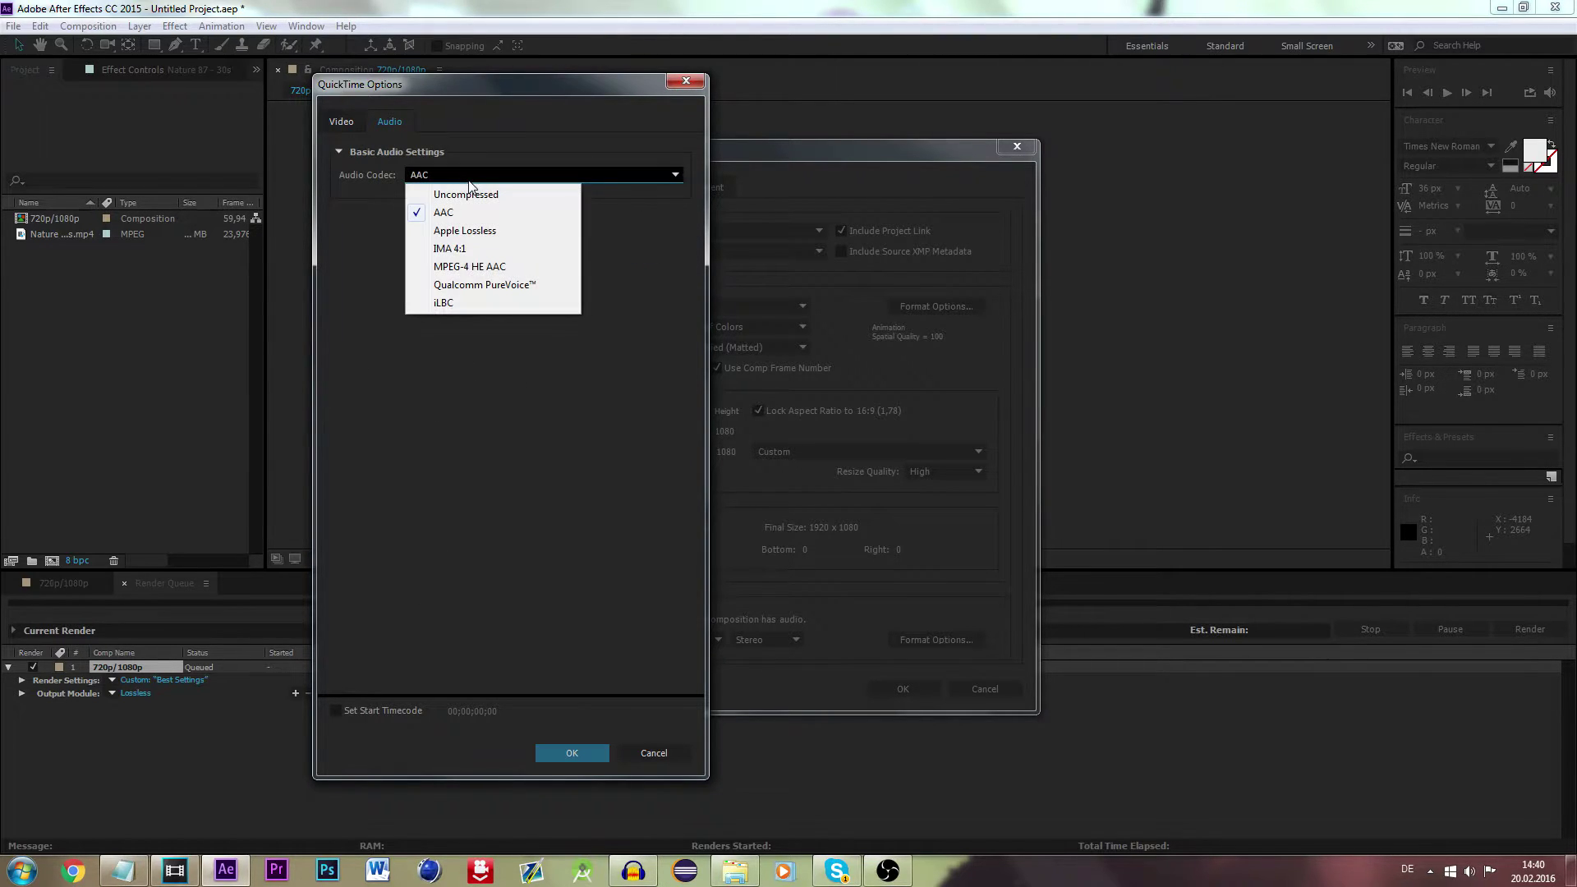
click(442, 213)
click(438, 220)
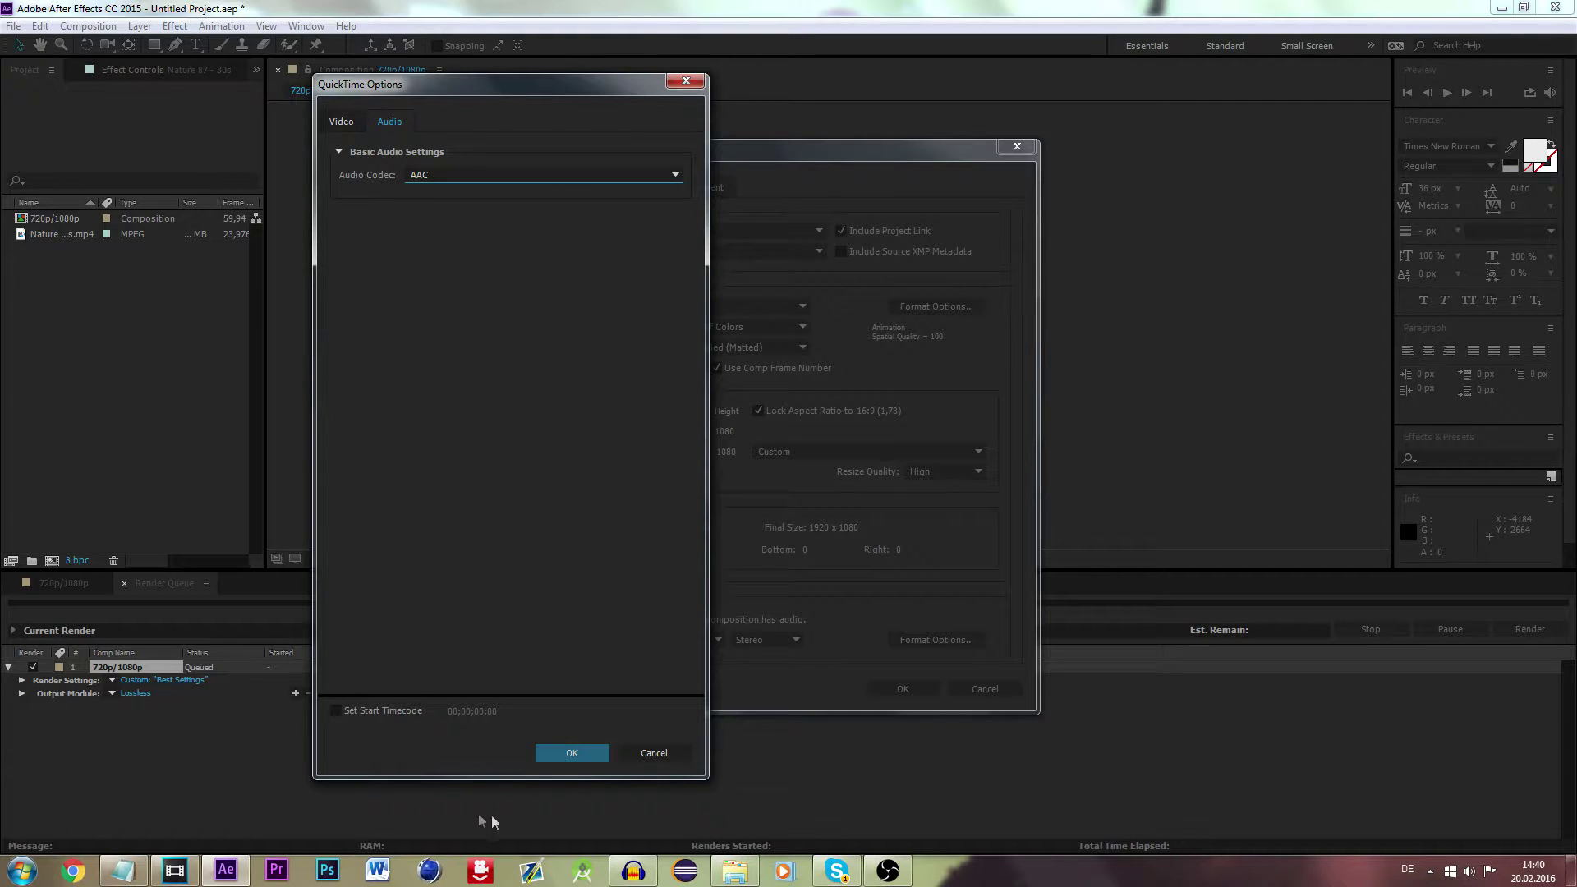
click(565, 753)
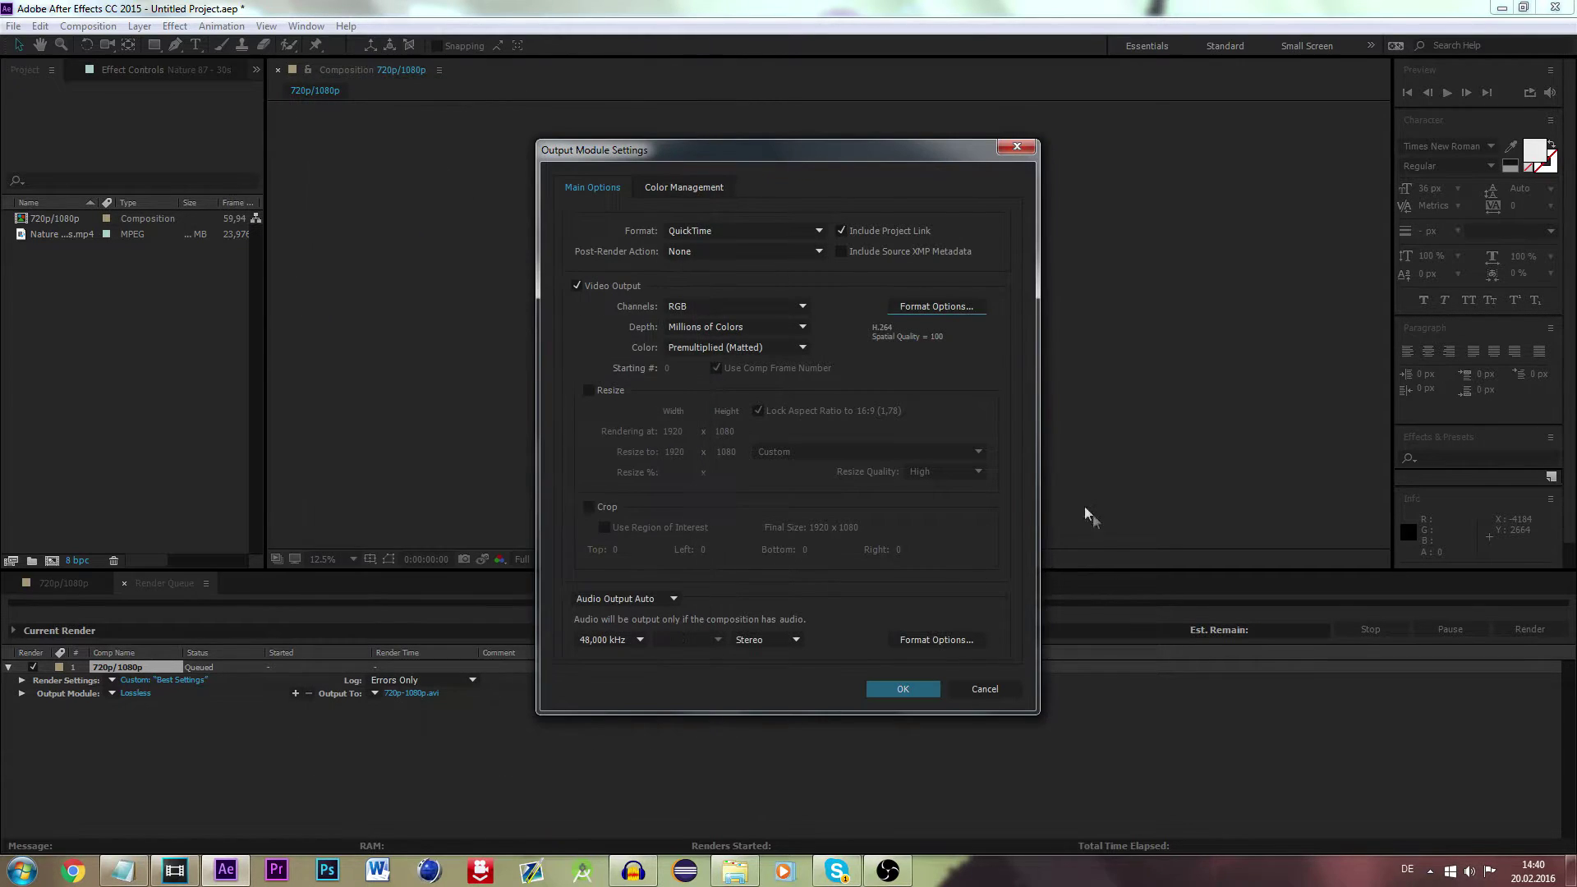
Step: Keep Stereo audio, confirm the output module, and save the output as 720p-1080p.mov
click(754, 642)
click(754, 643)
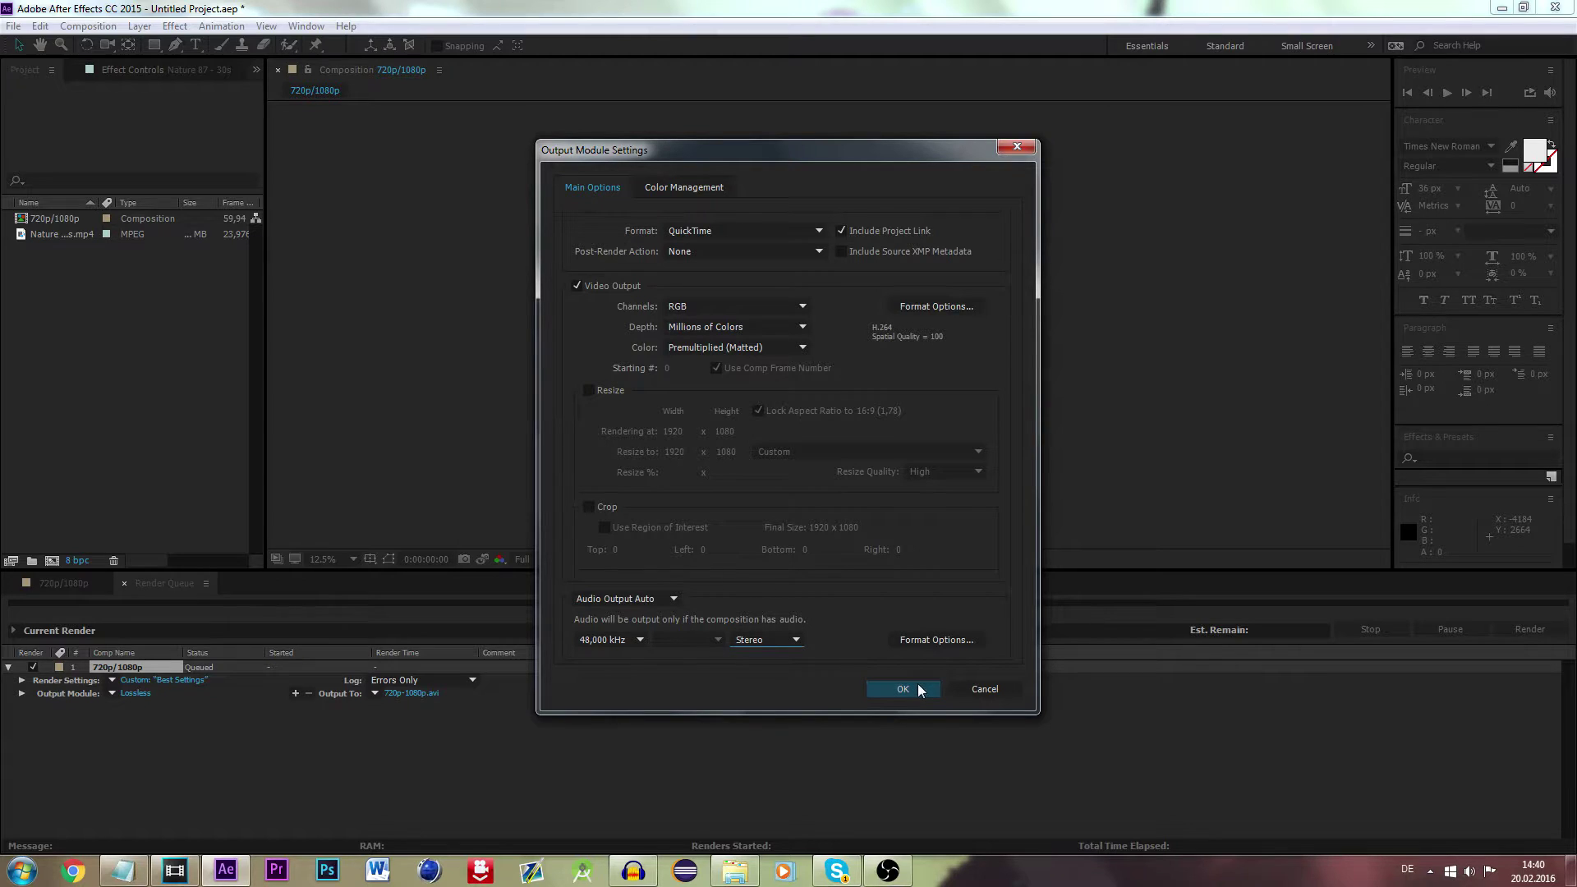
click(903, 689)
click(436, 694)
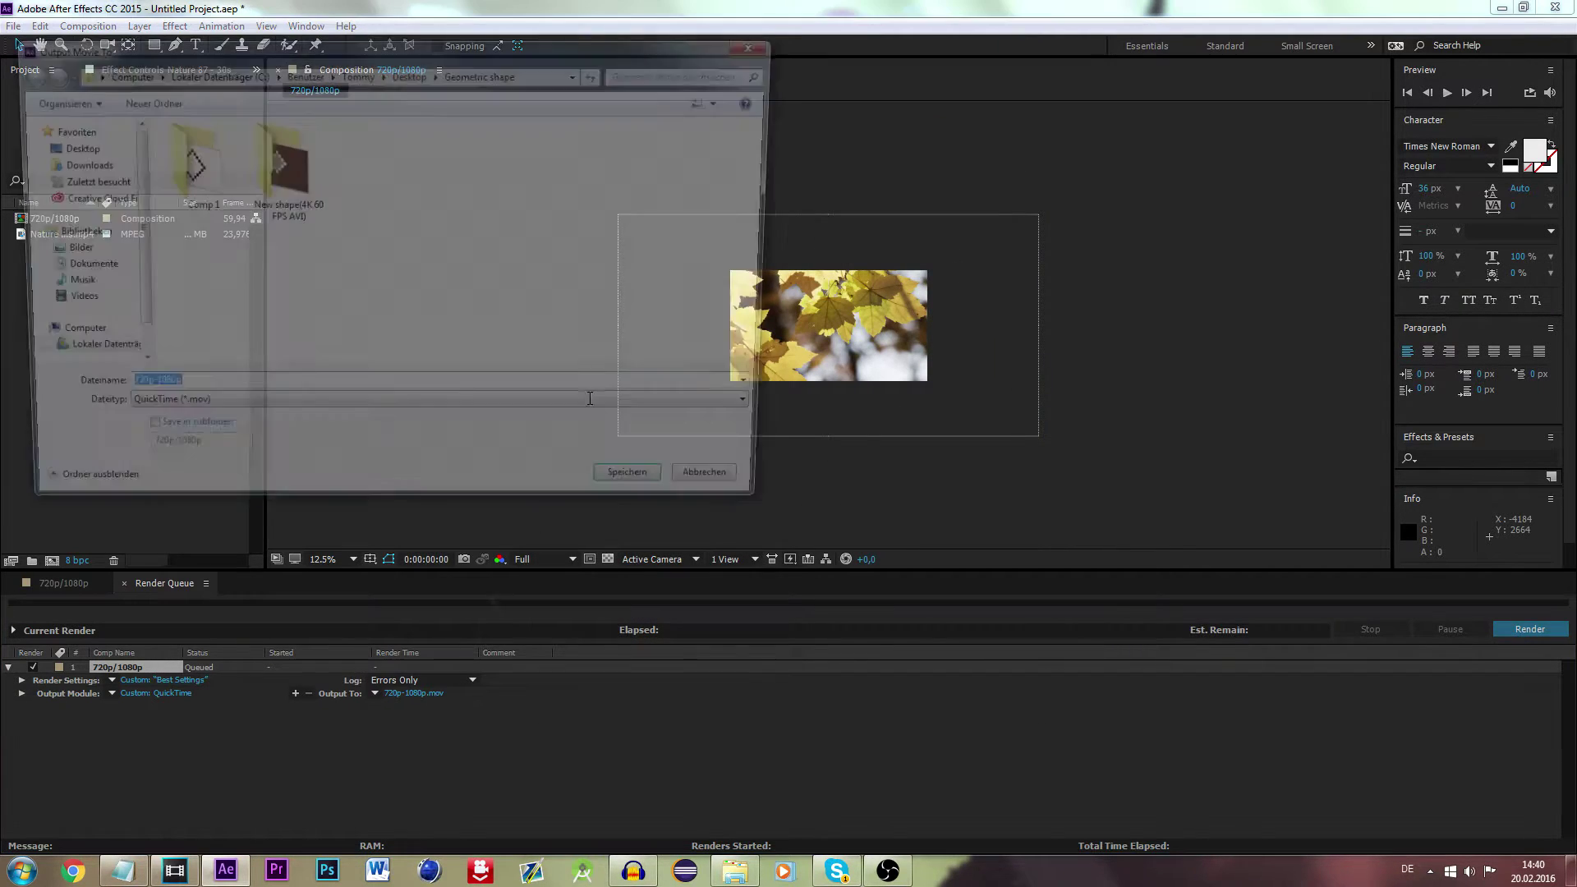
click(662, 496)
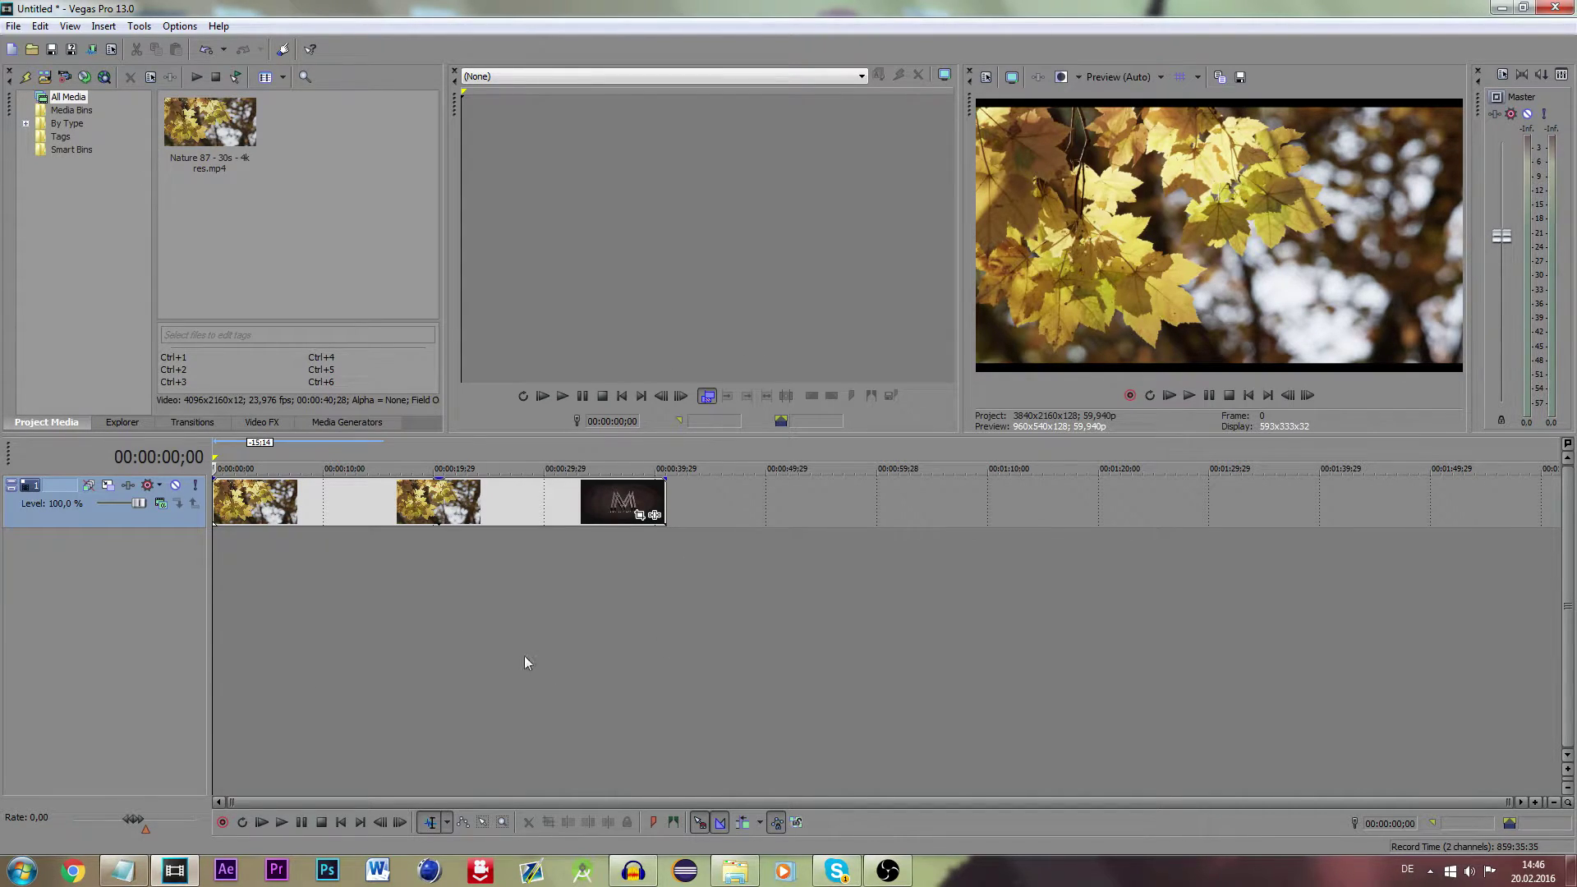
Step: Return the Vegas playhead to the project start and open Project Video Properties
click(427, 518)
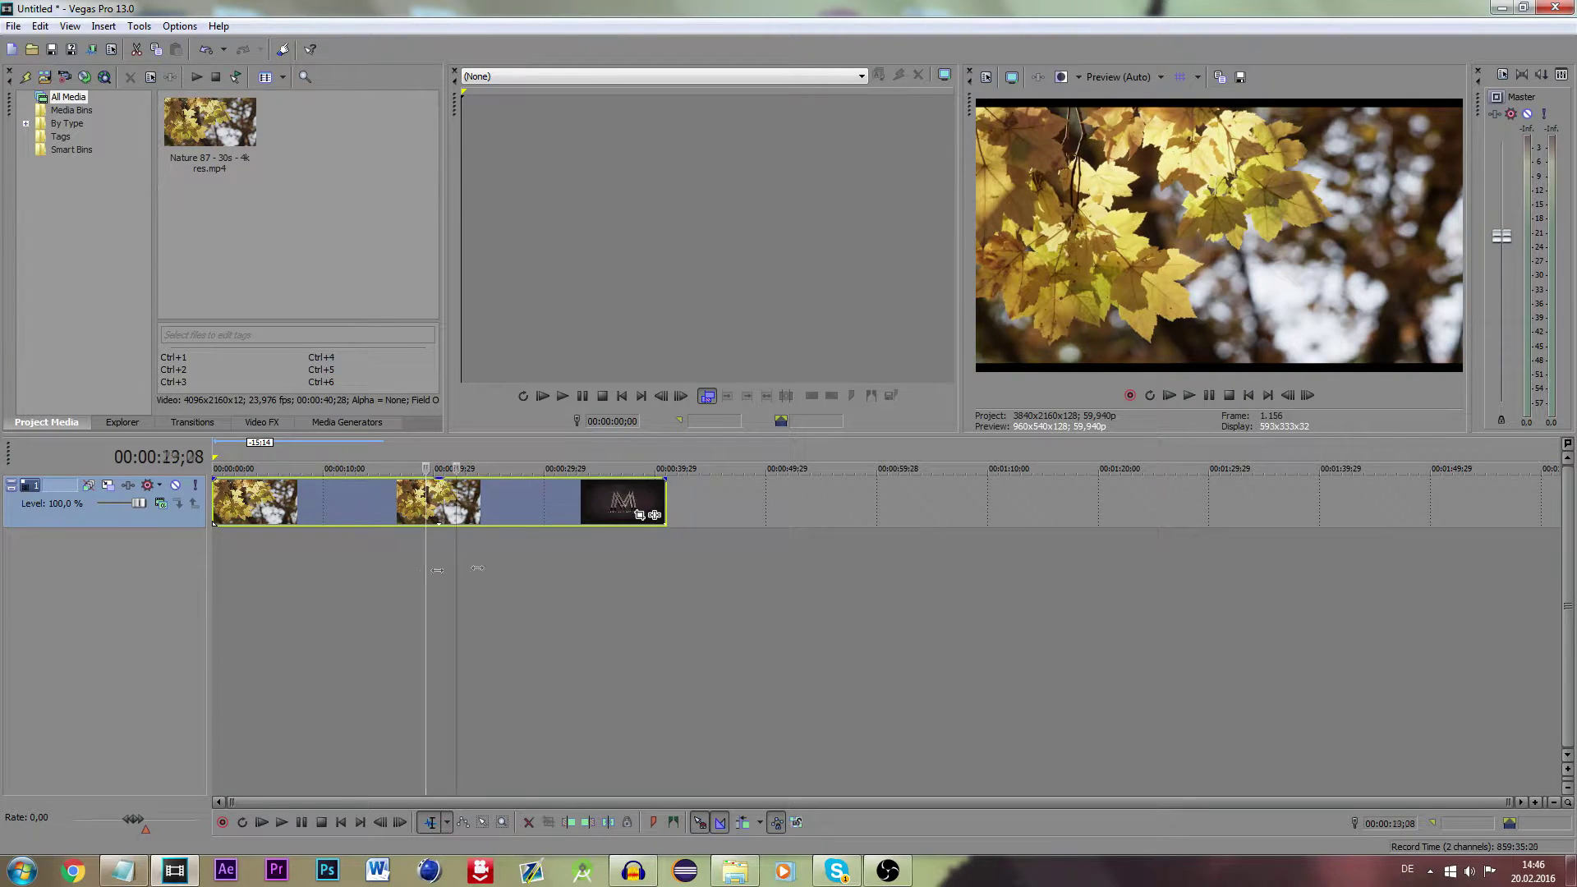
key(Home)
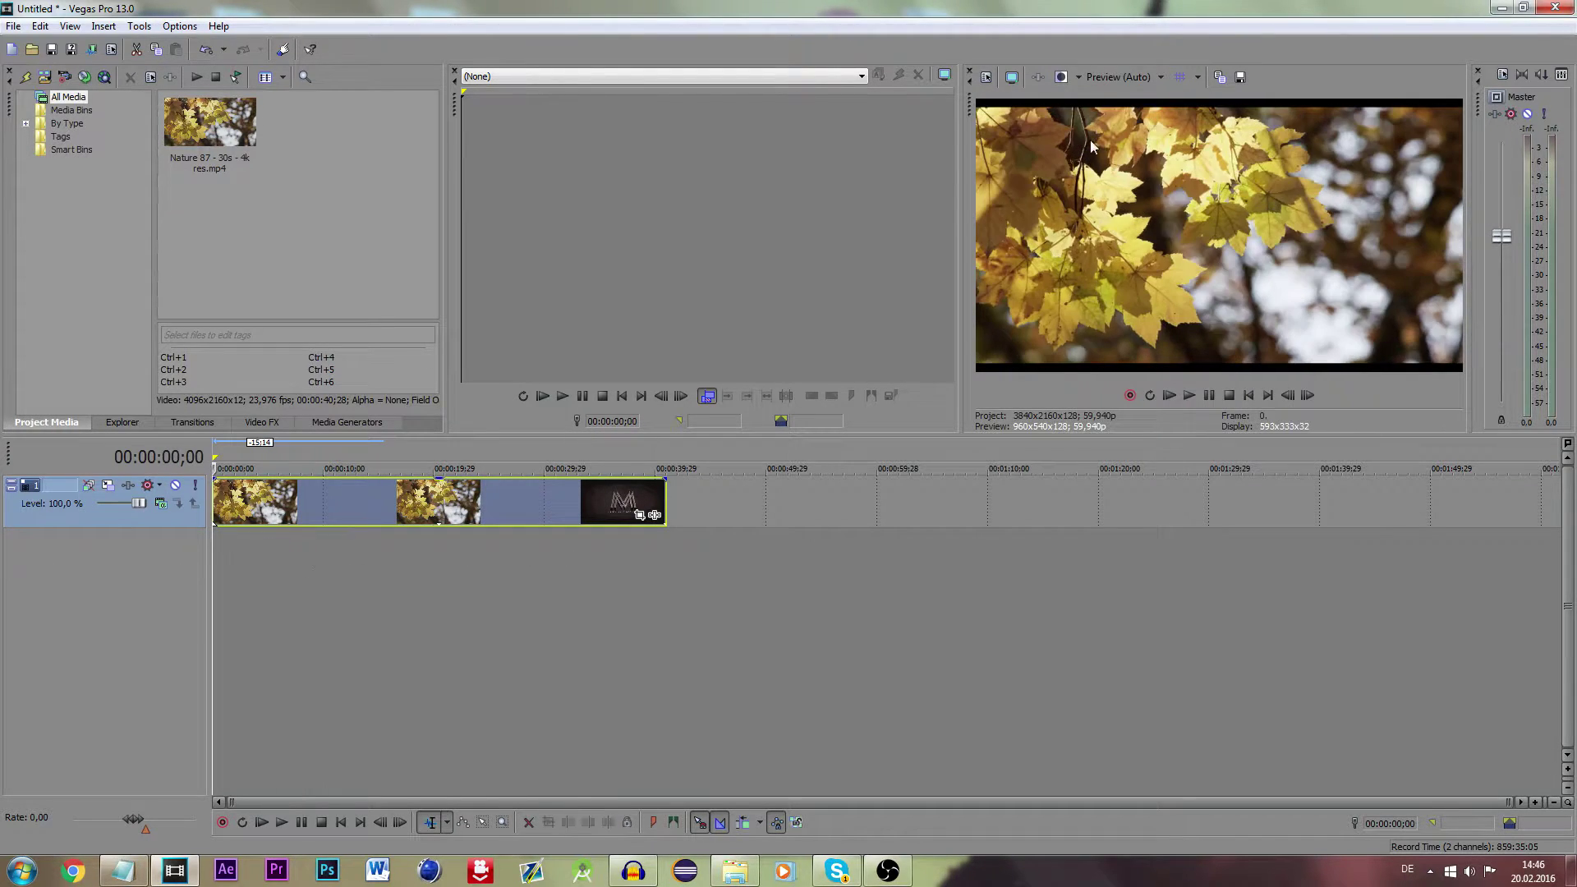
click(984, 79)
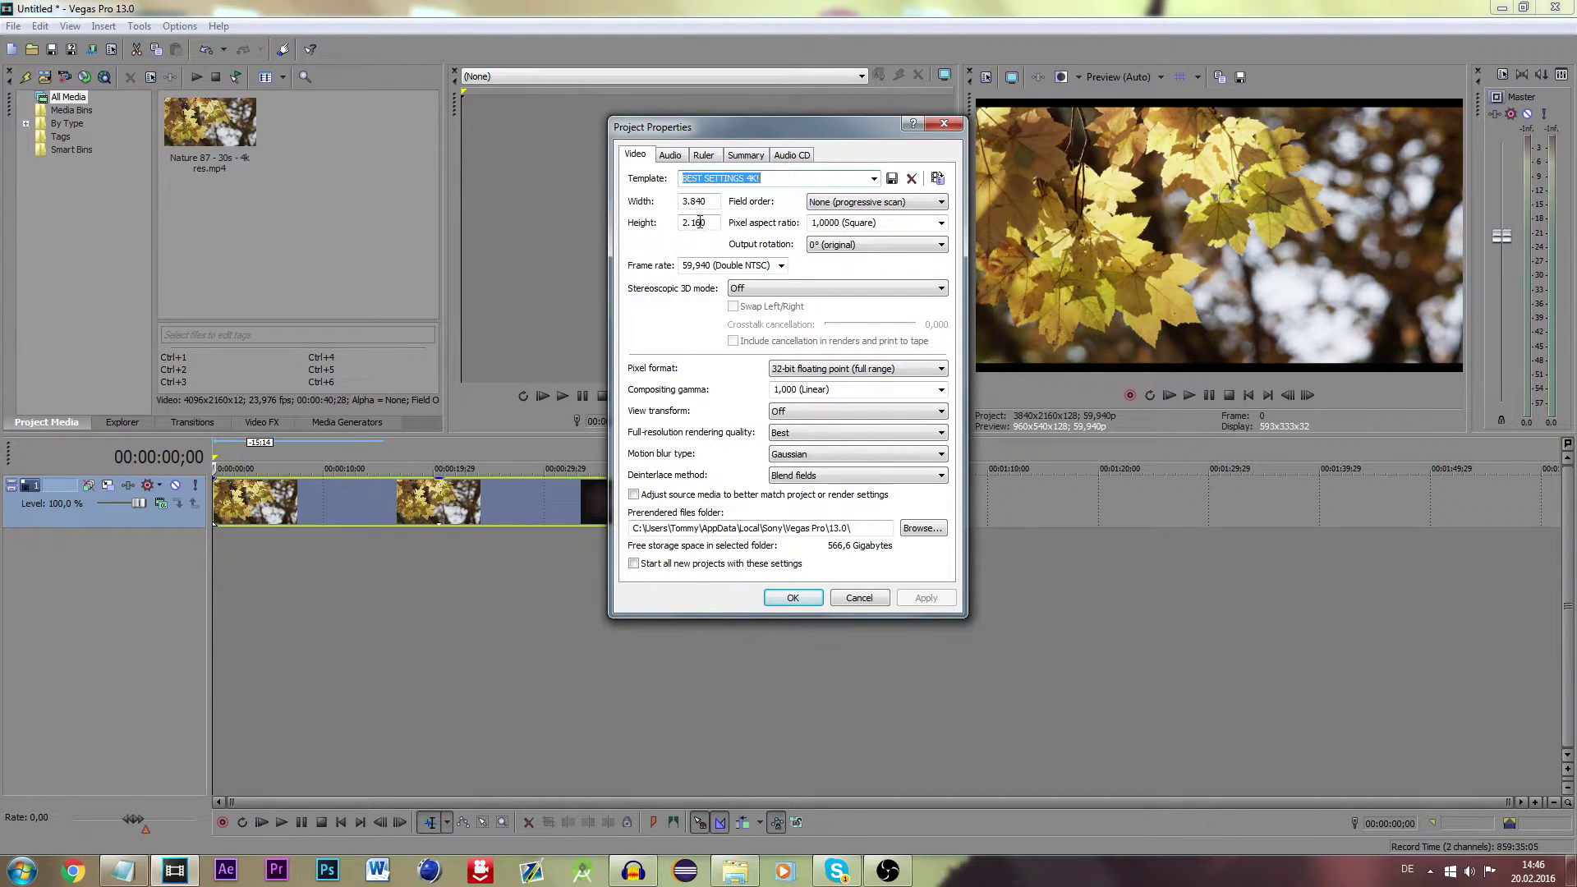
click(838, 369)
click(838, 369)
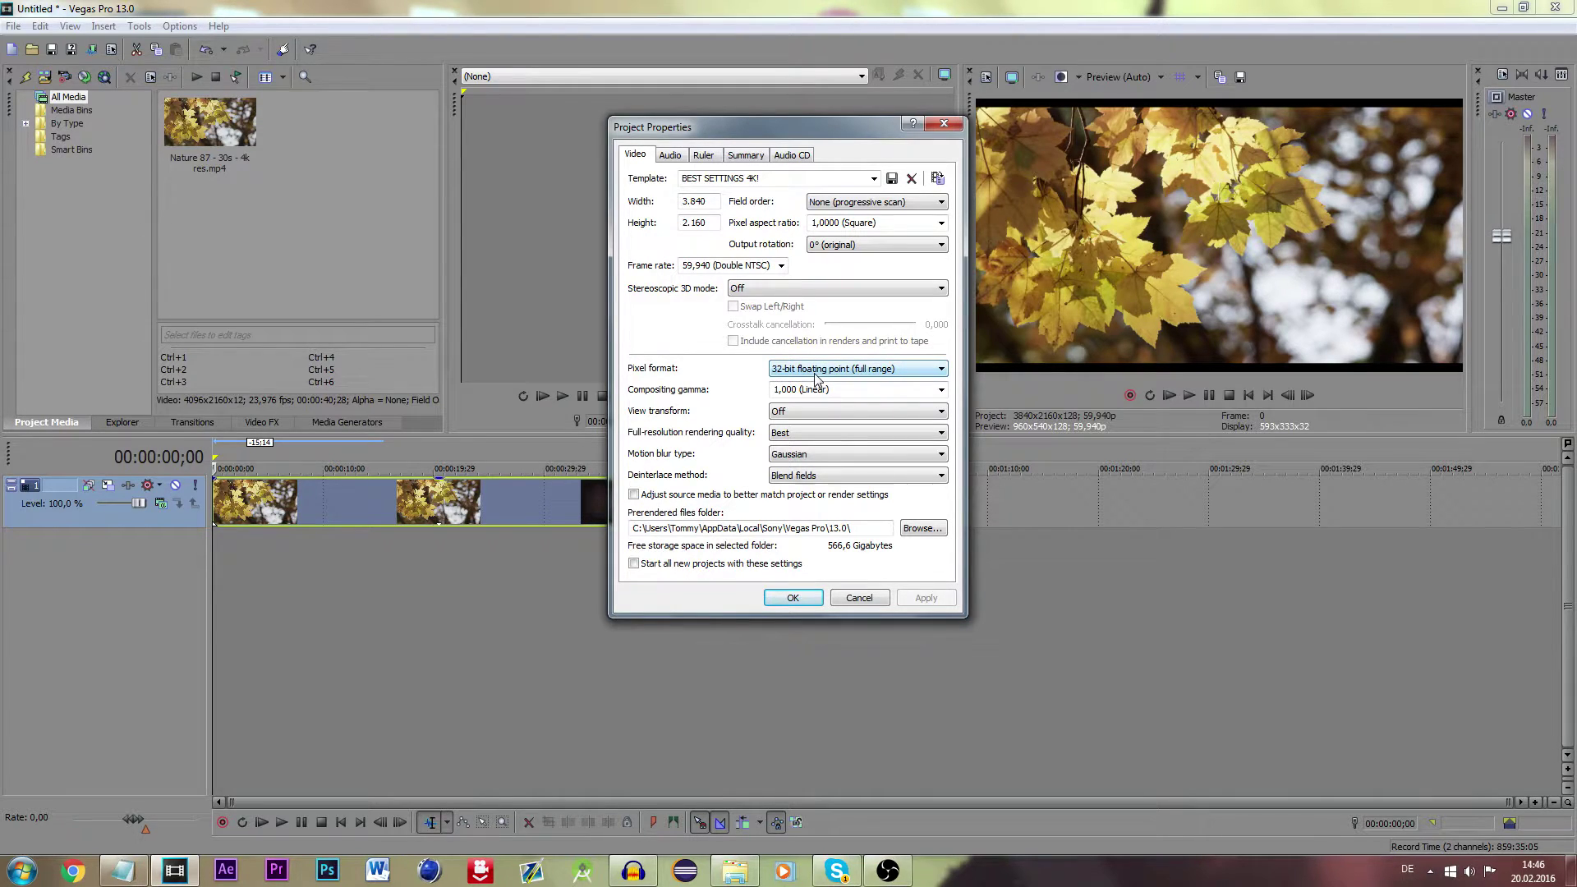
click(799, 432)
click(792, 411)
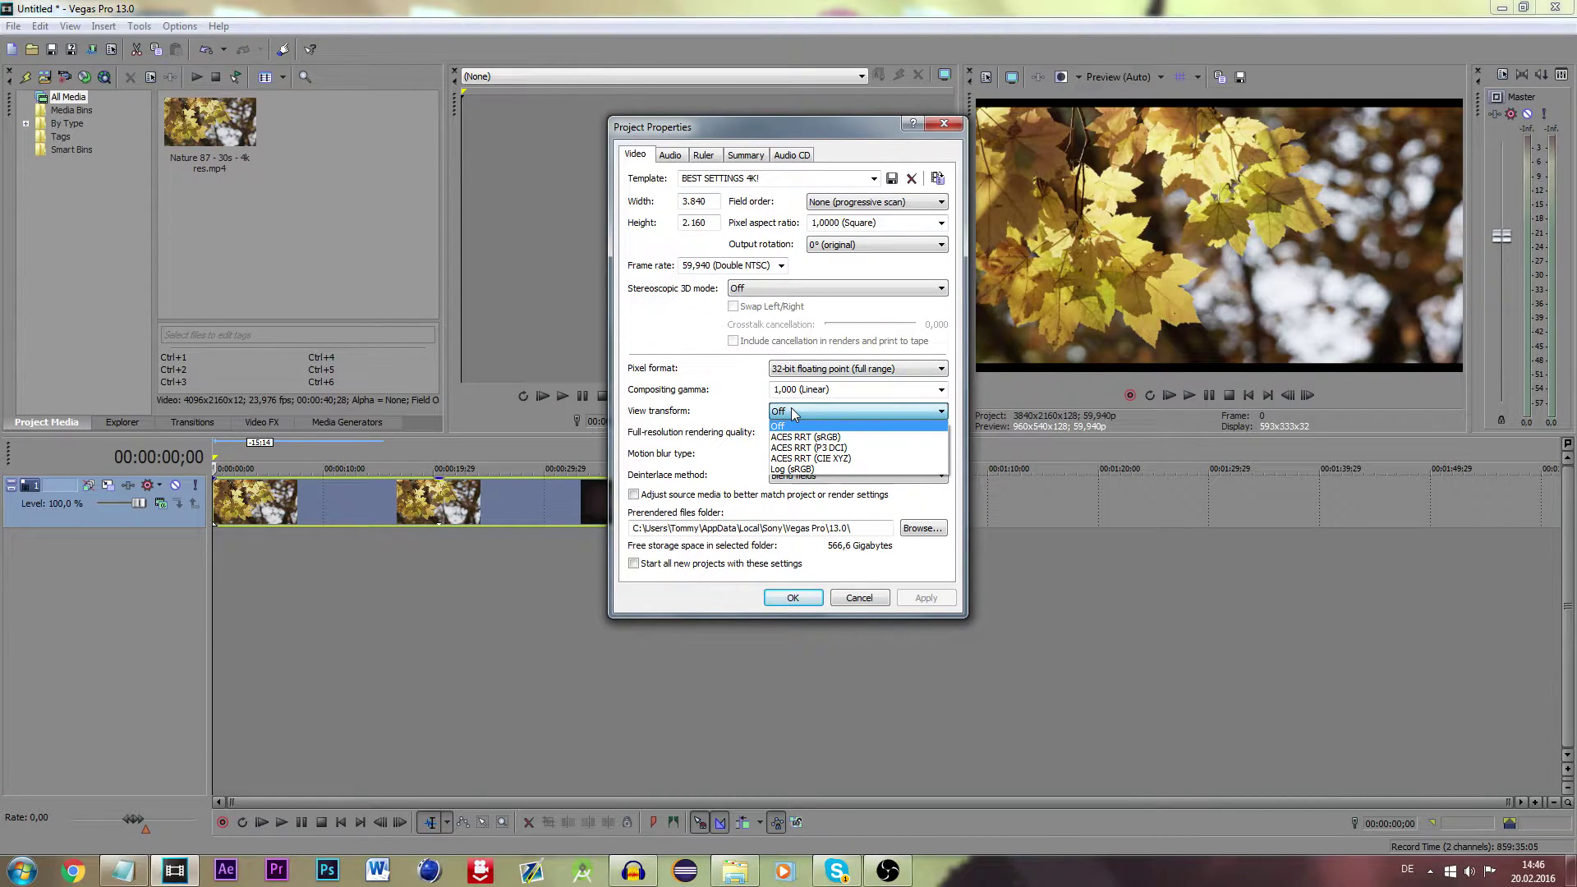
click(791, 423)
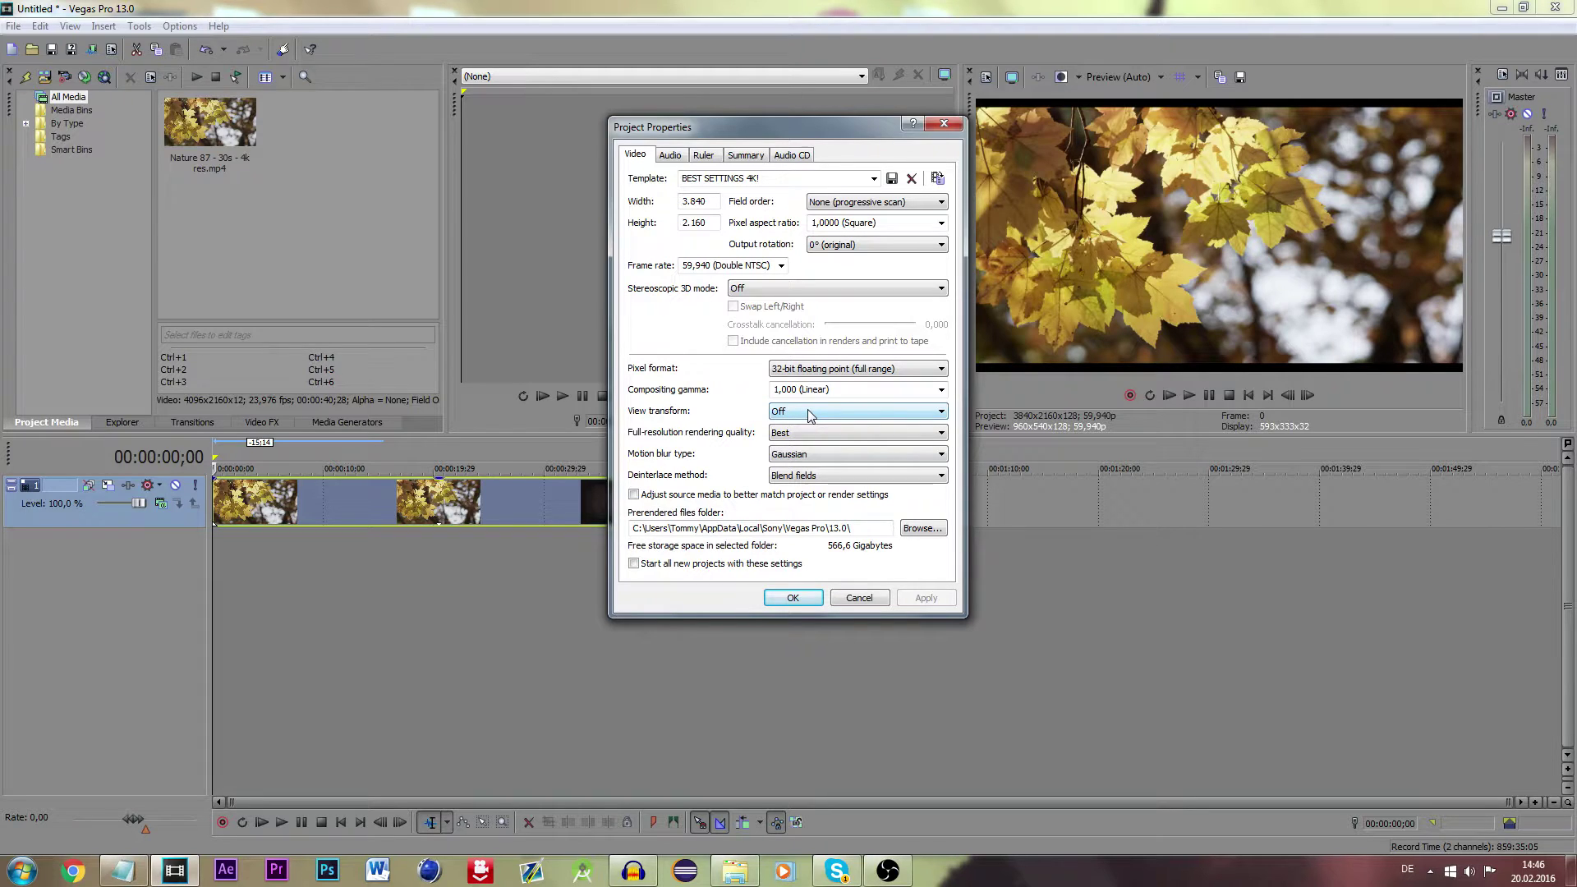
click(810, 413)
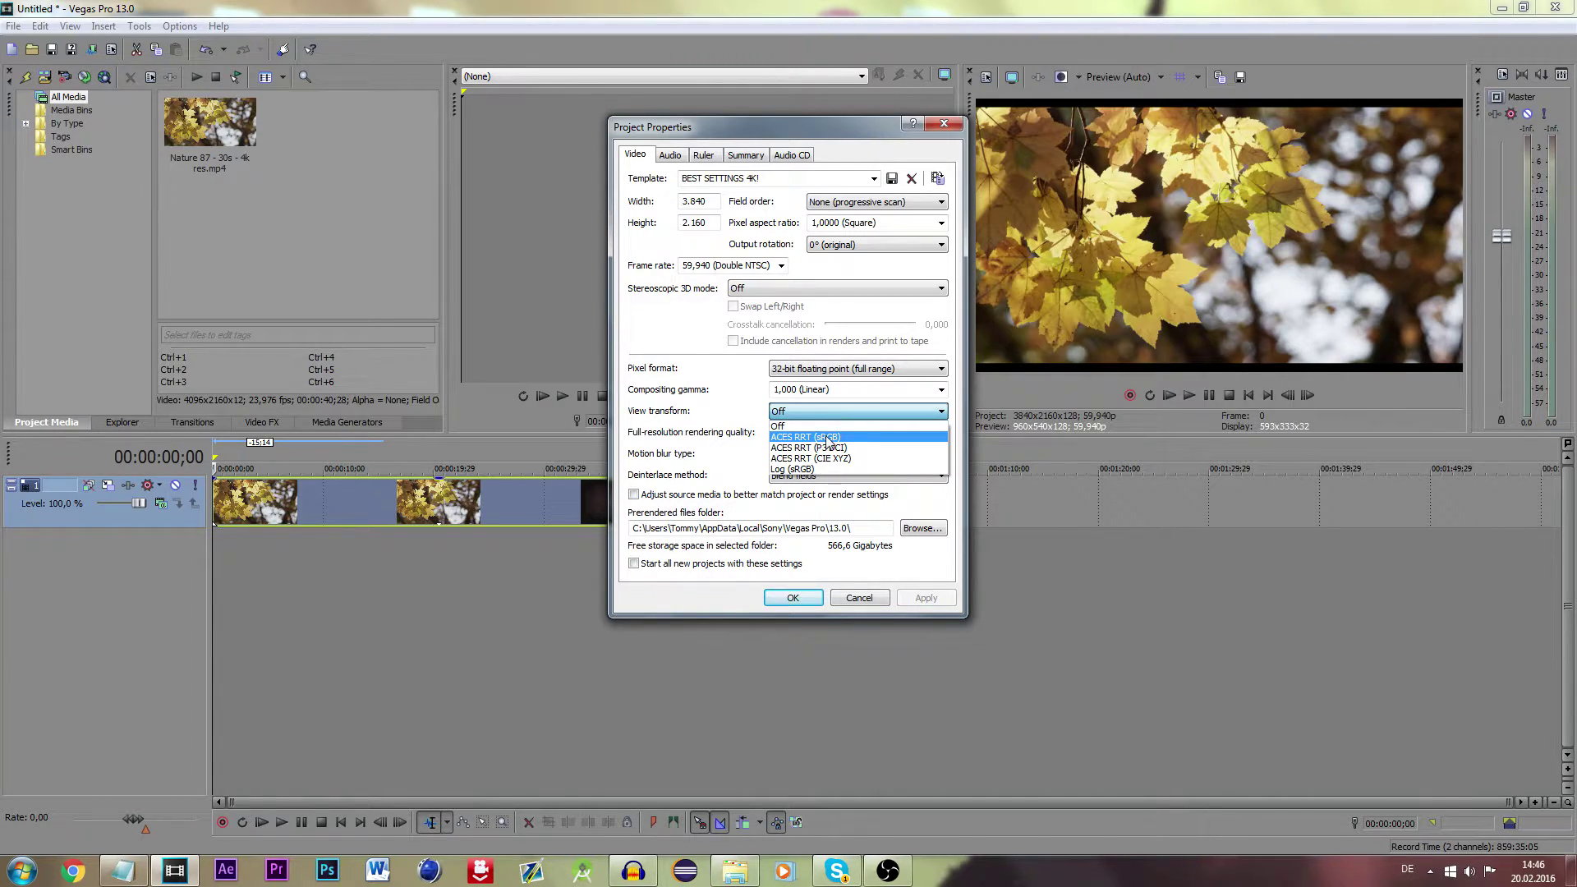
click(830, 441)
click(926, 600)
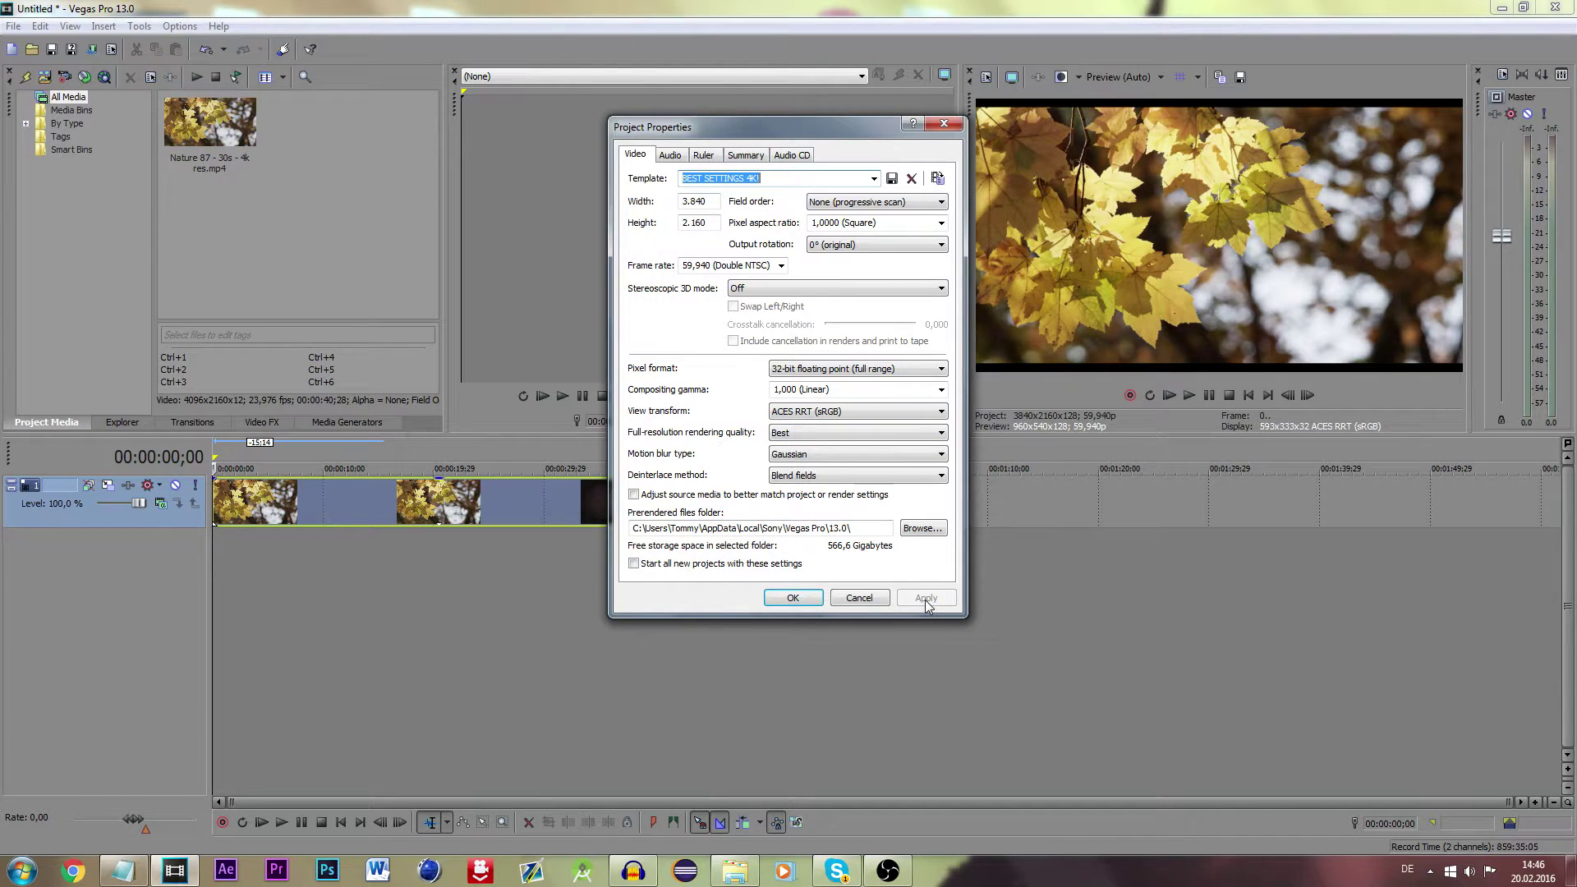
click(817, 414)
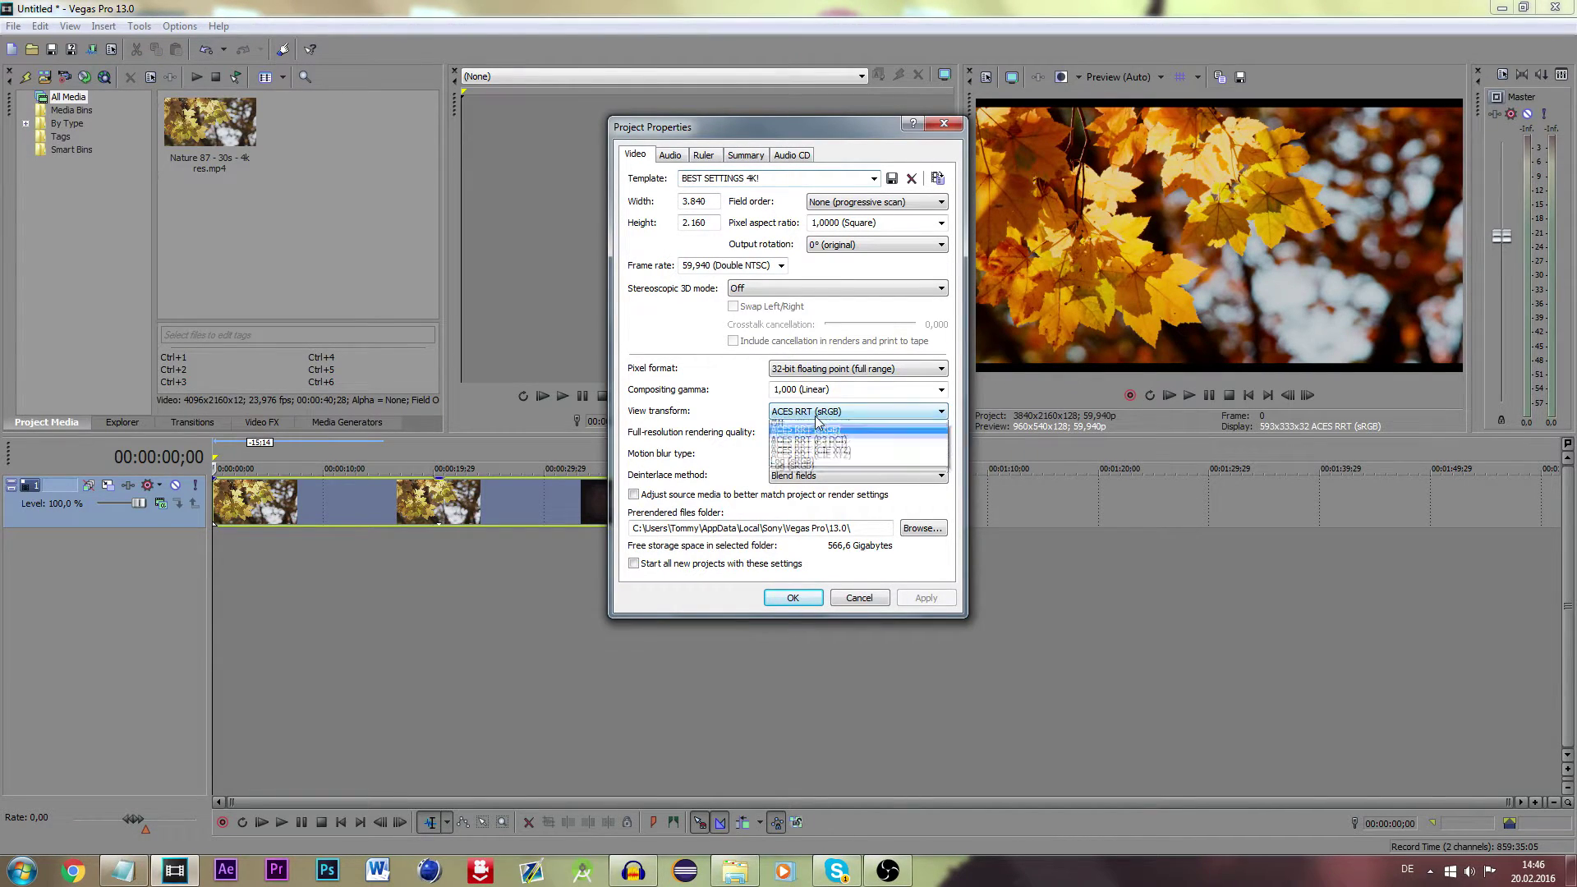
click(812, 427)
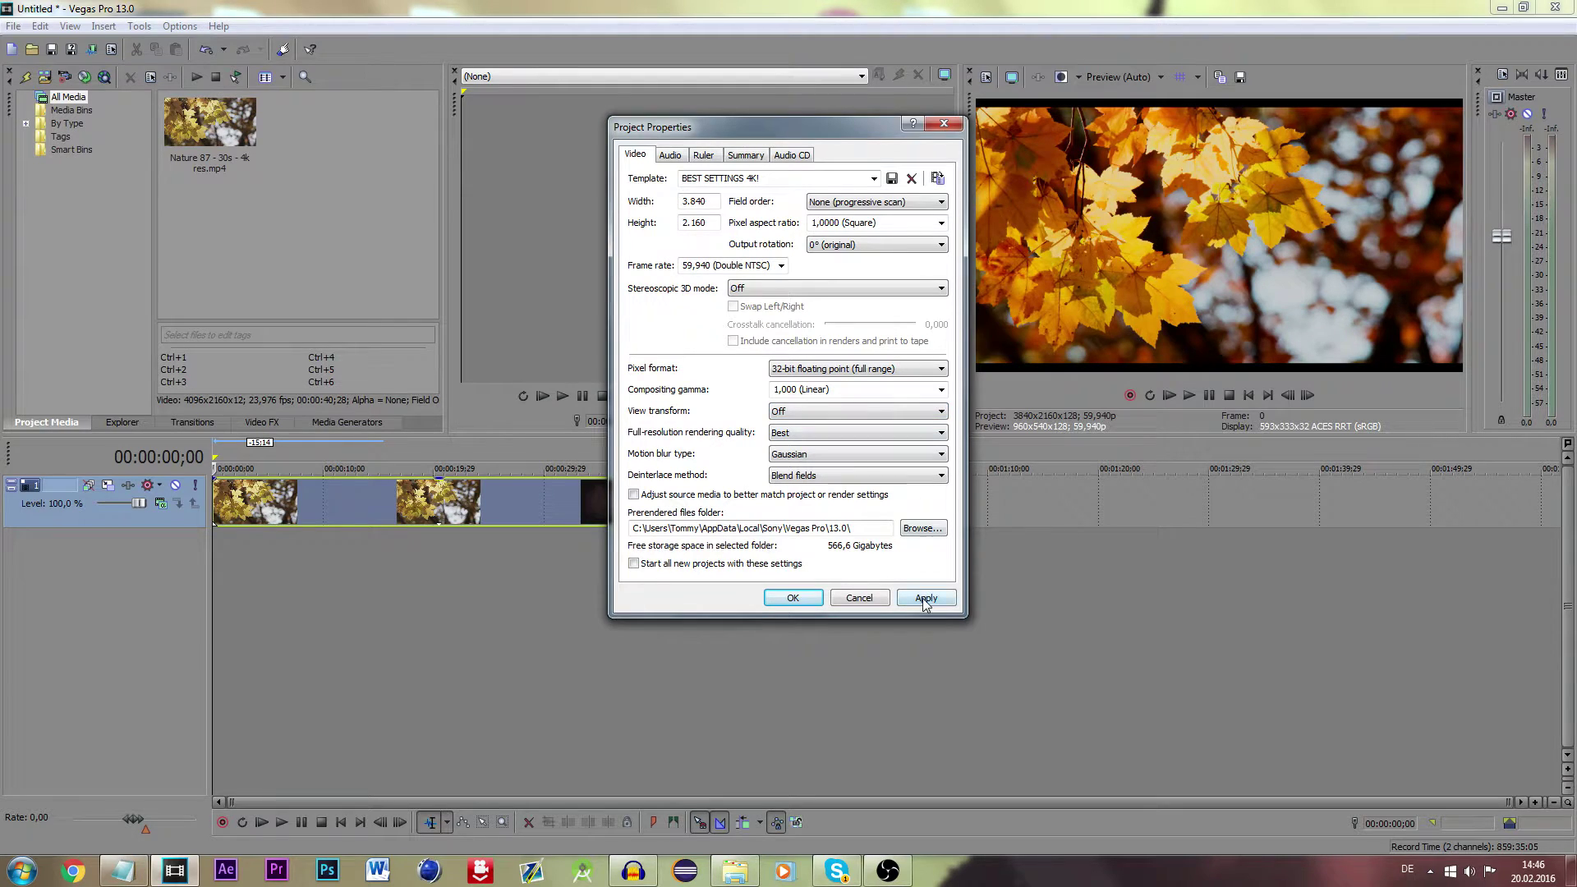
click(924, 598)
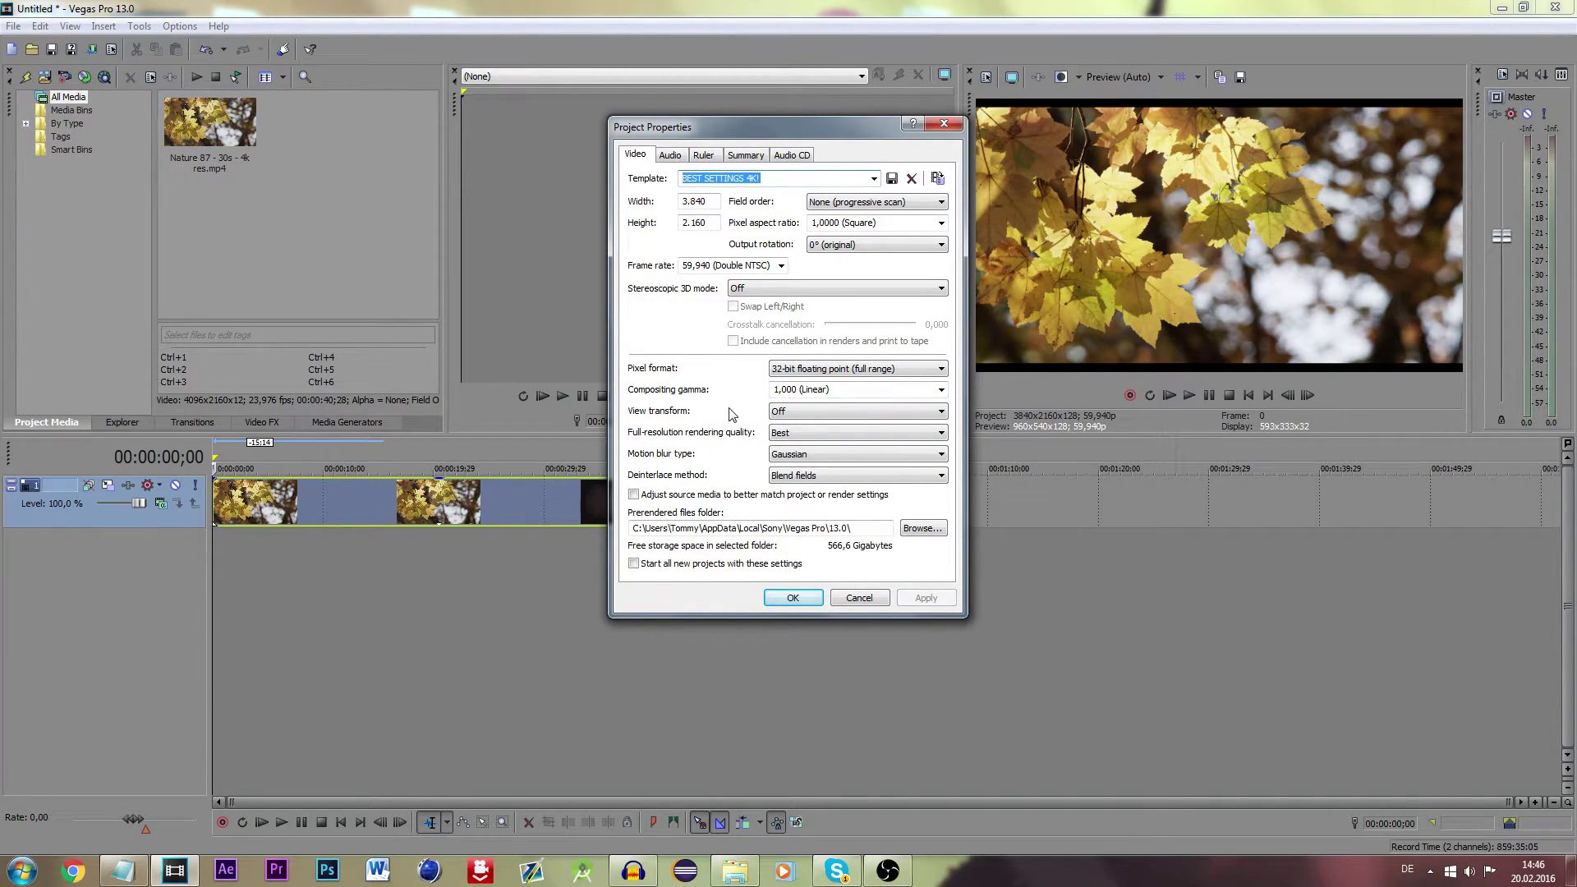
click(828, 430)
click(826, 426)
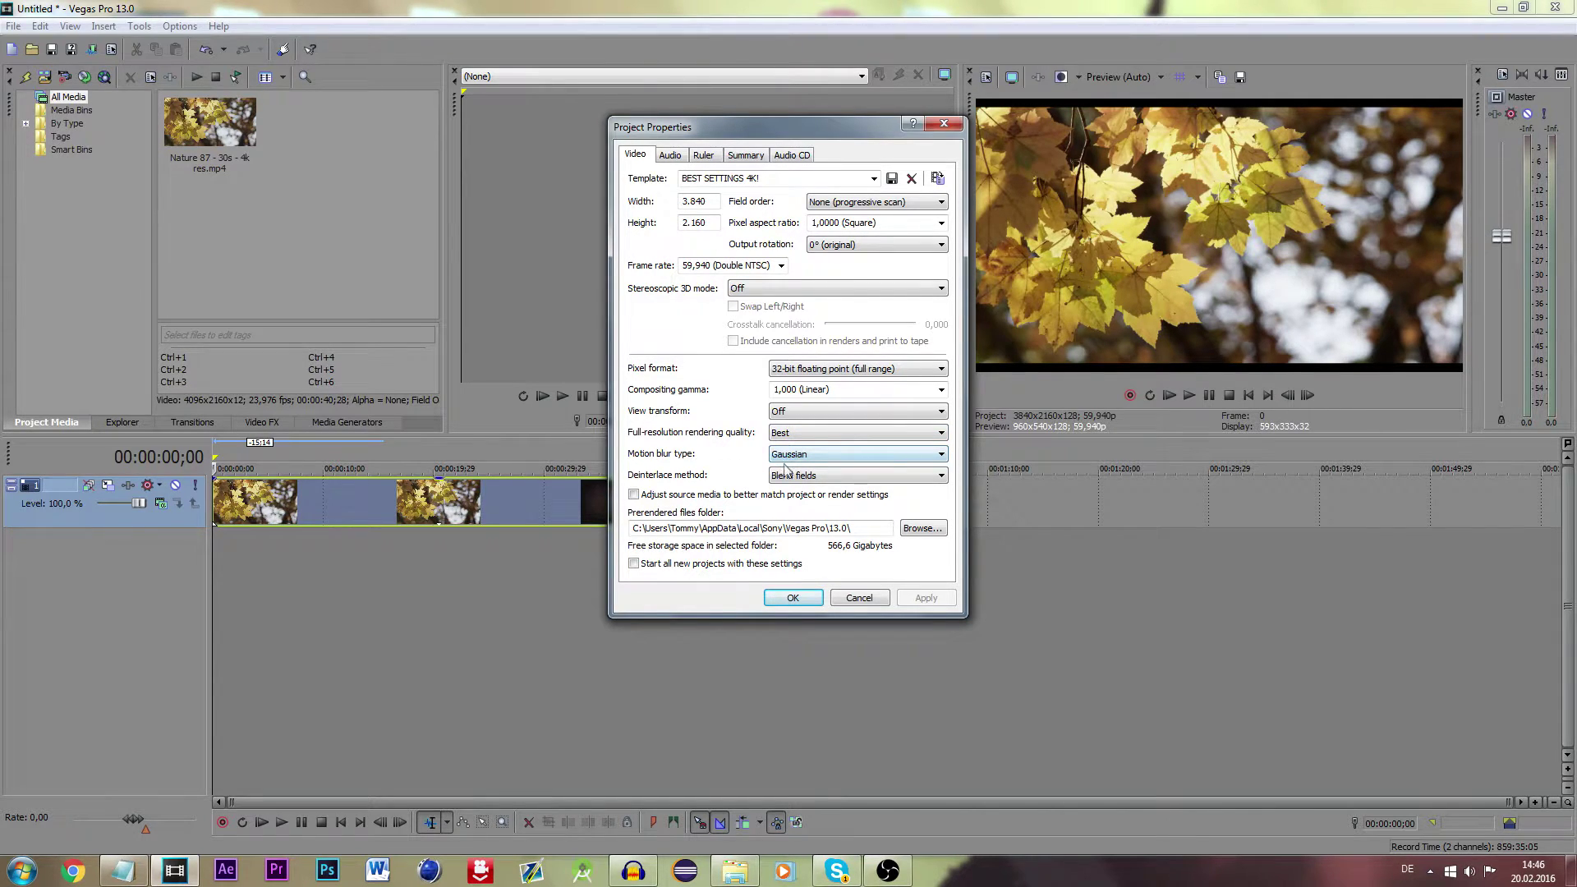
click(672, 158)
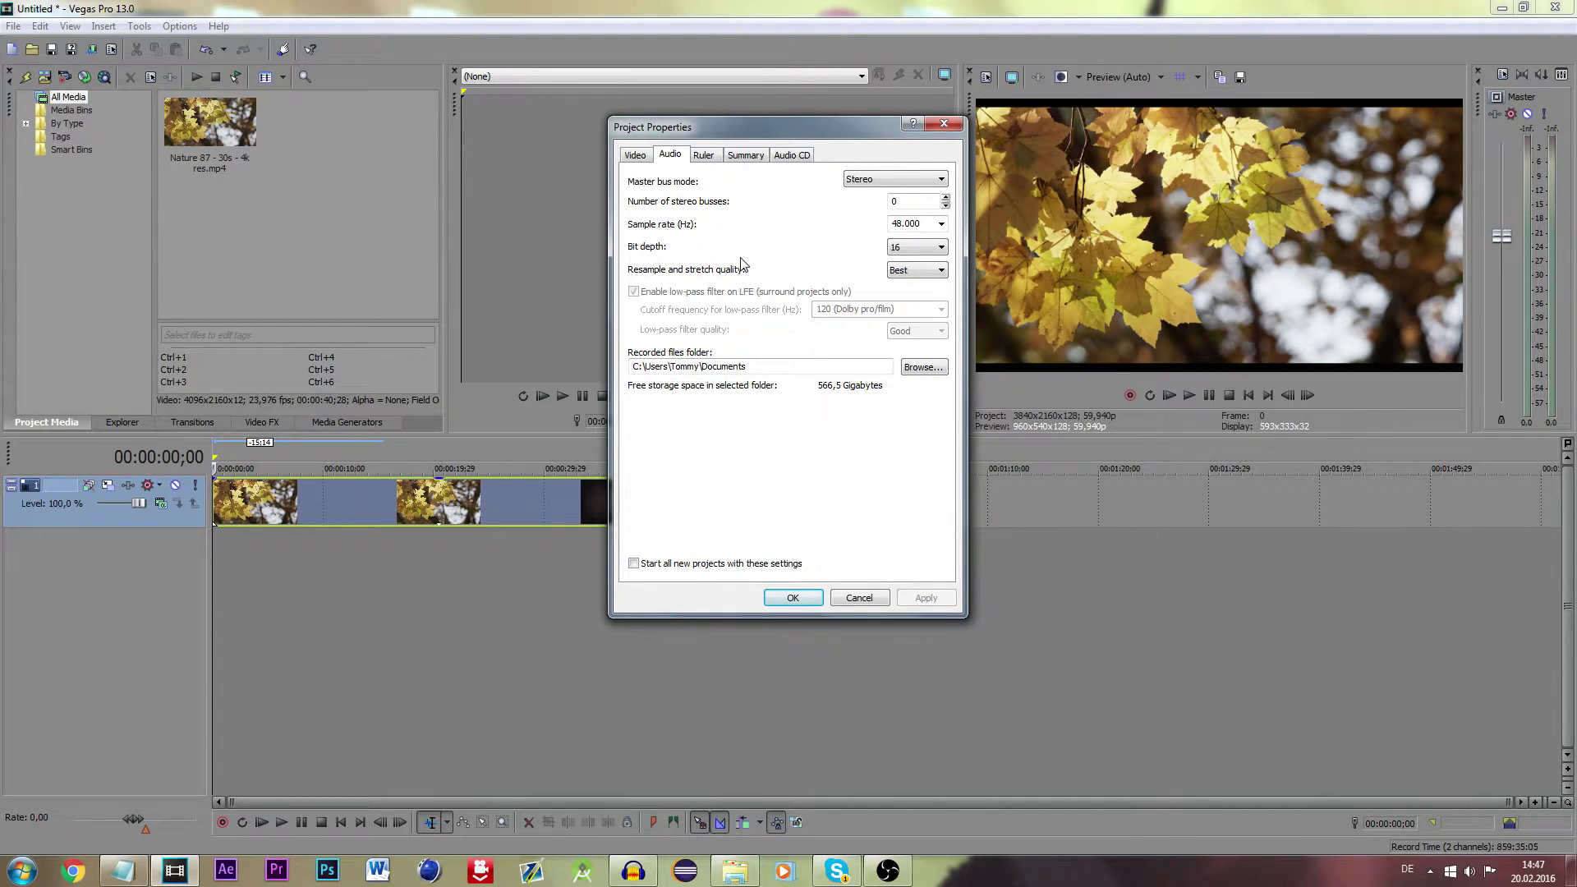
click(917, 248)
click(899, 273)
click(711, 156)
click(756, 156)
click(662, 157)
click(630, 157)
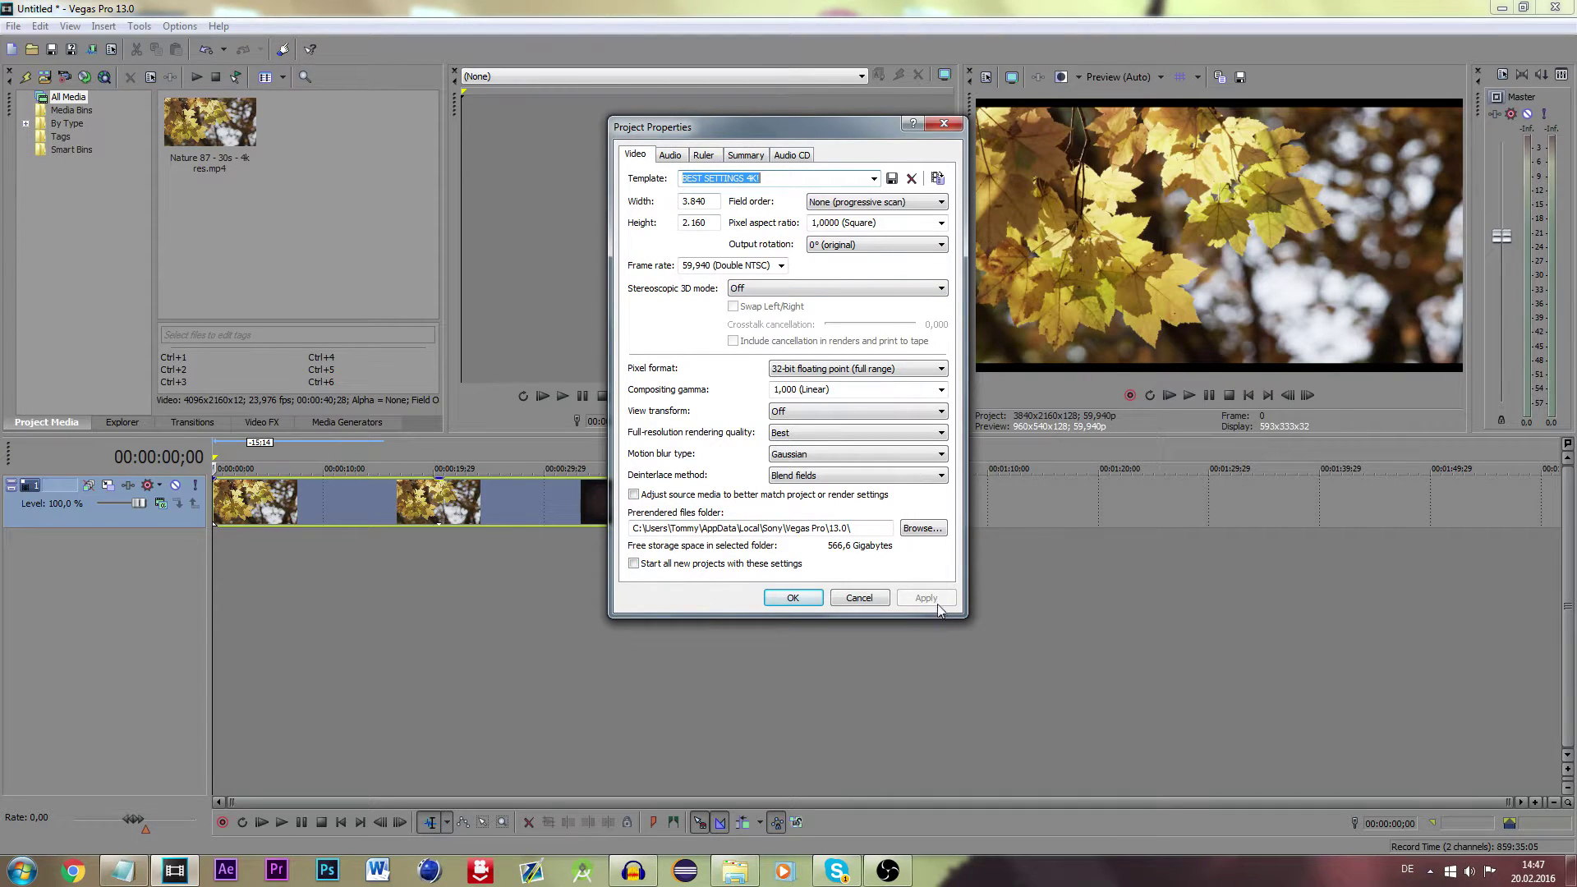
Step: Reopen Project Properties and apply the HD 1080-60i template instead of HD 720-60p
click(793, 599)
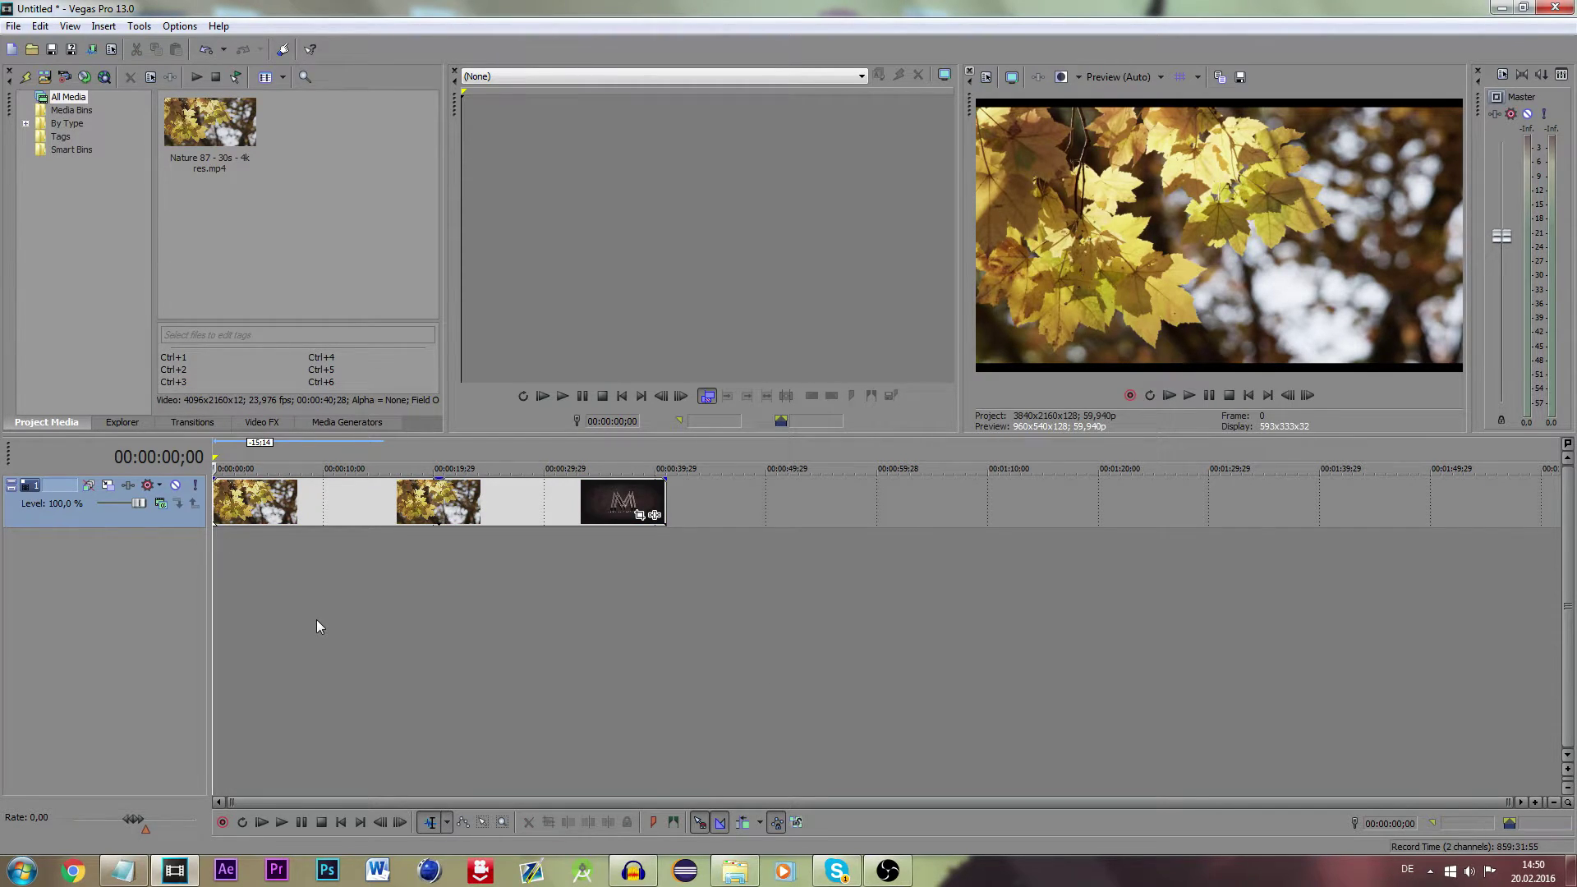
click(983, 78)
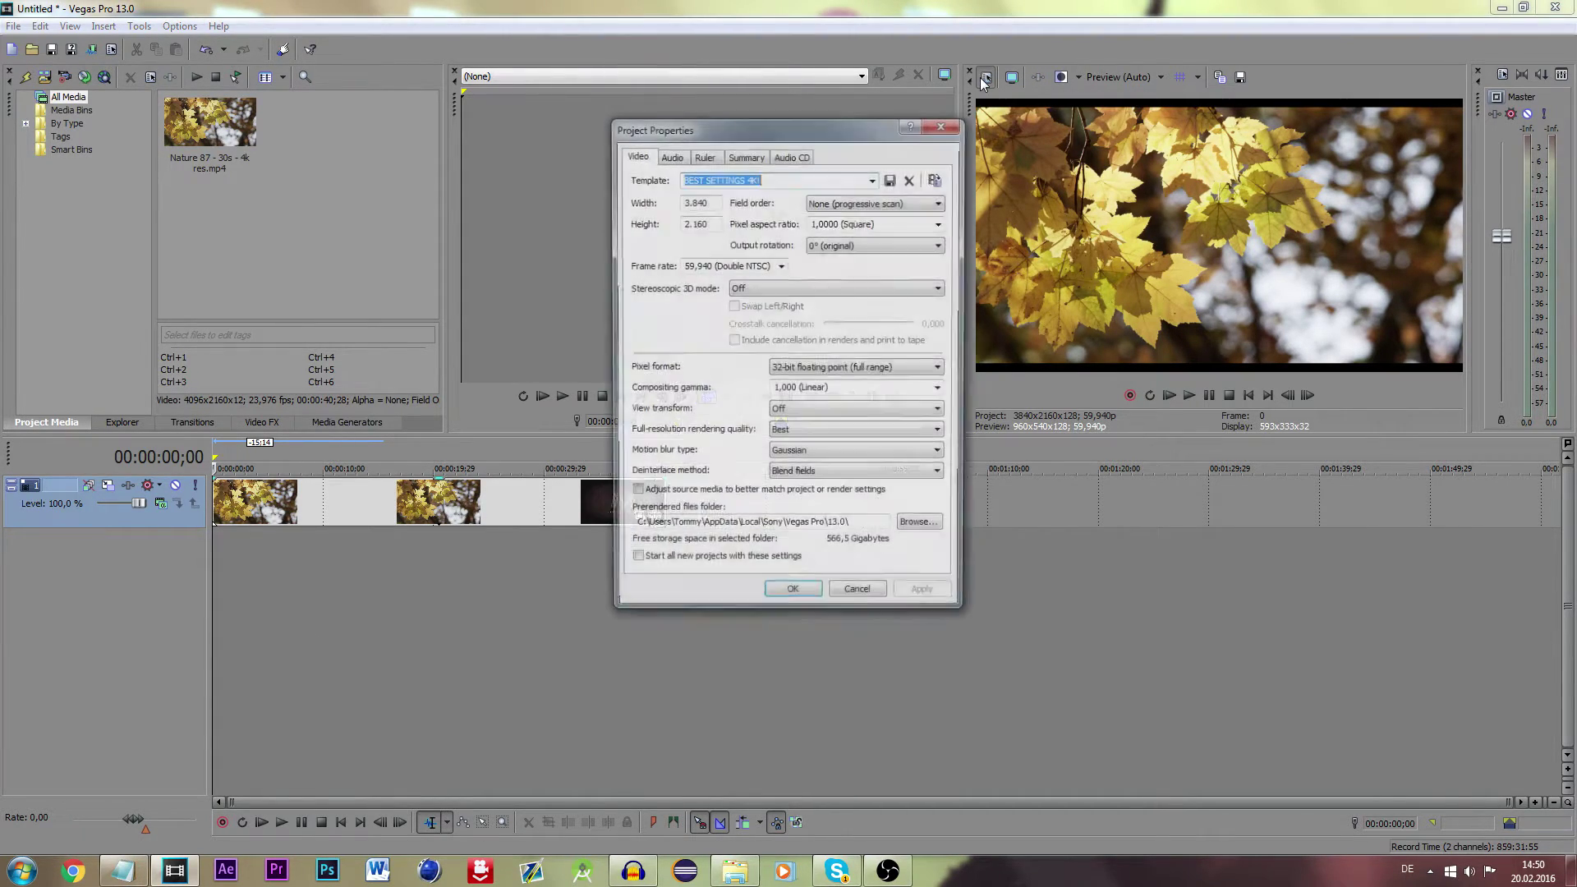
click(873, 178)
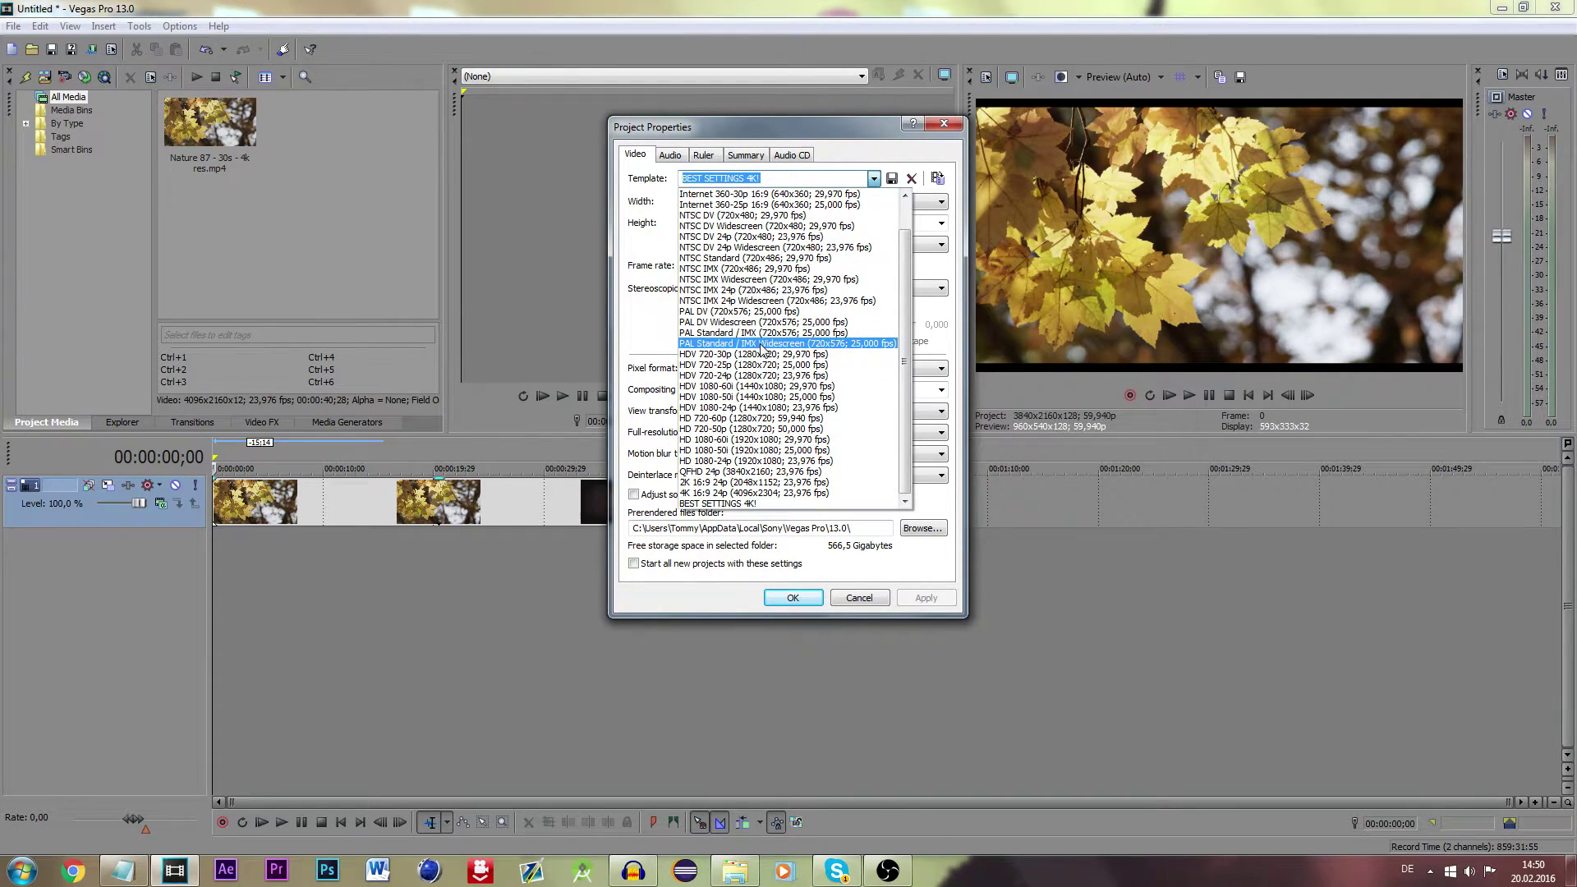
click(735, 420)
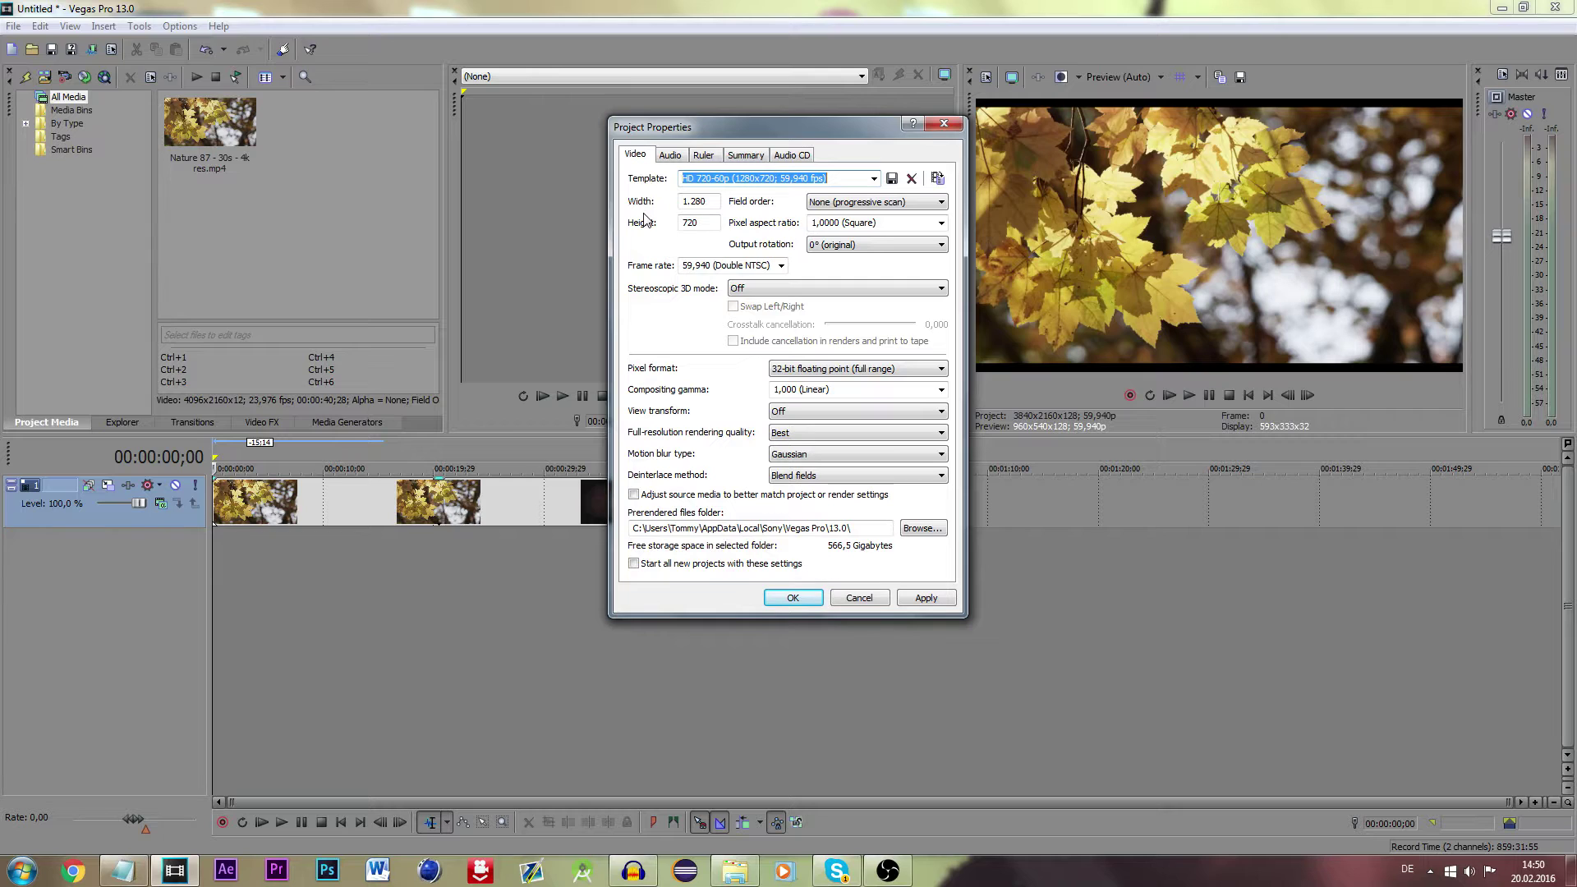
click(874, 179)
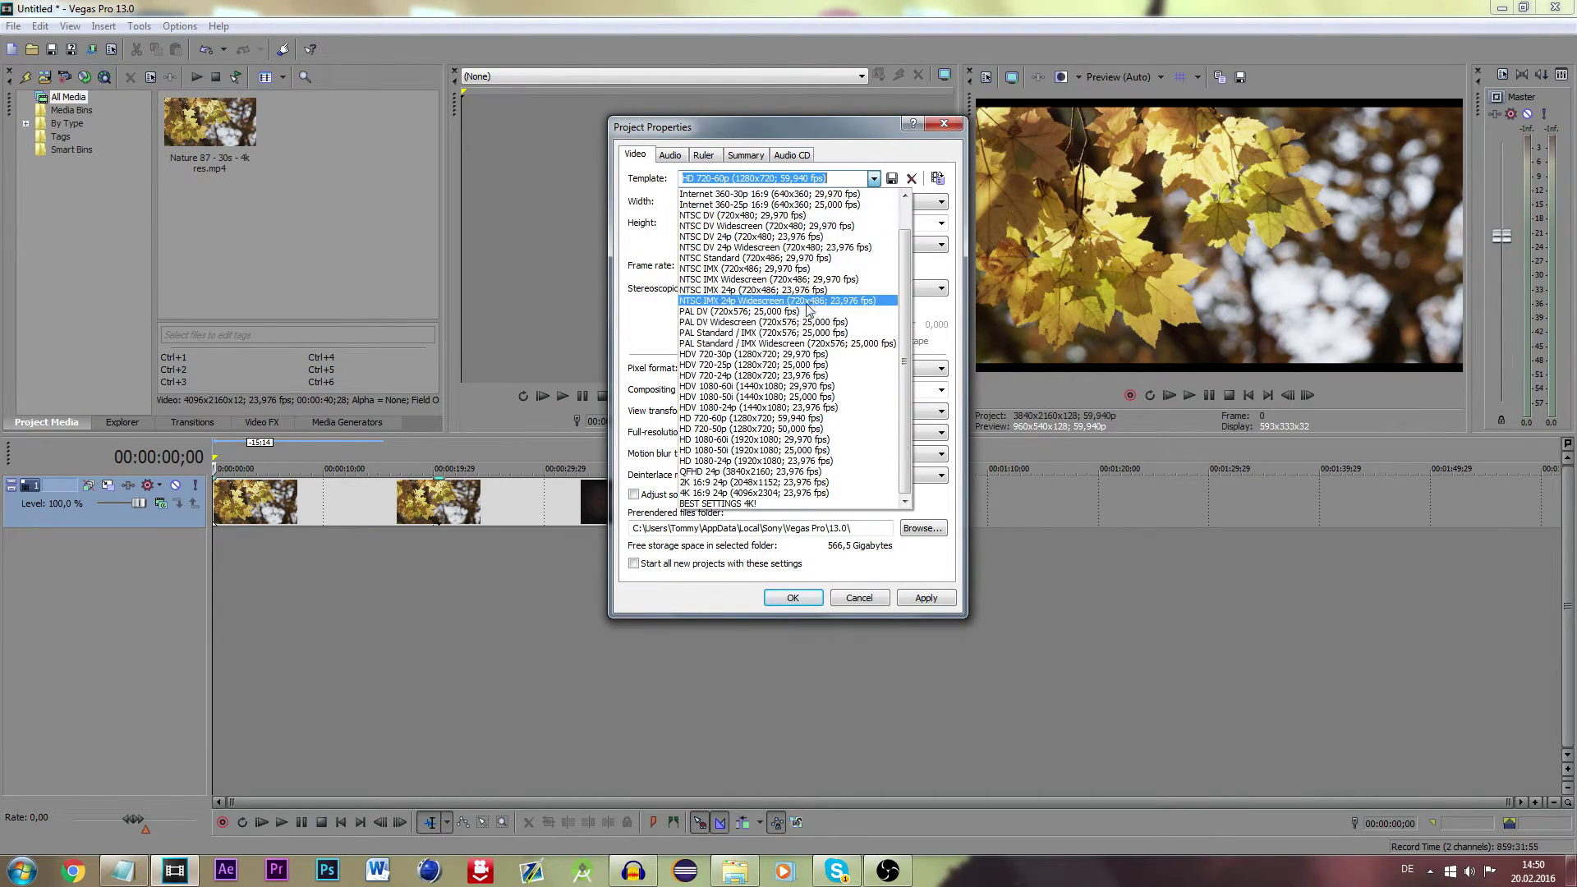
click(803, 440)
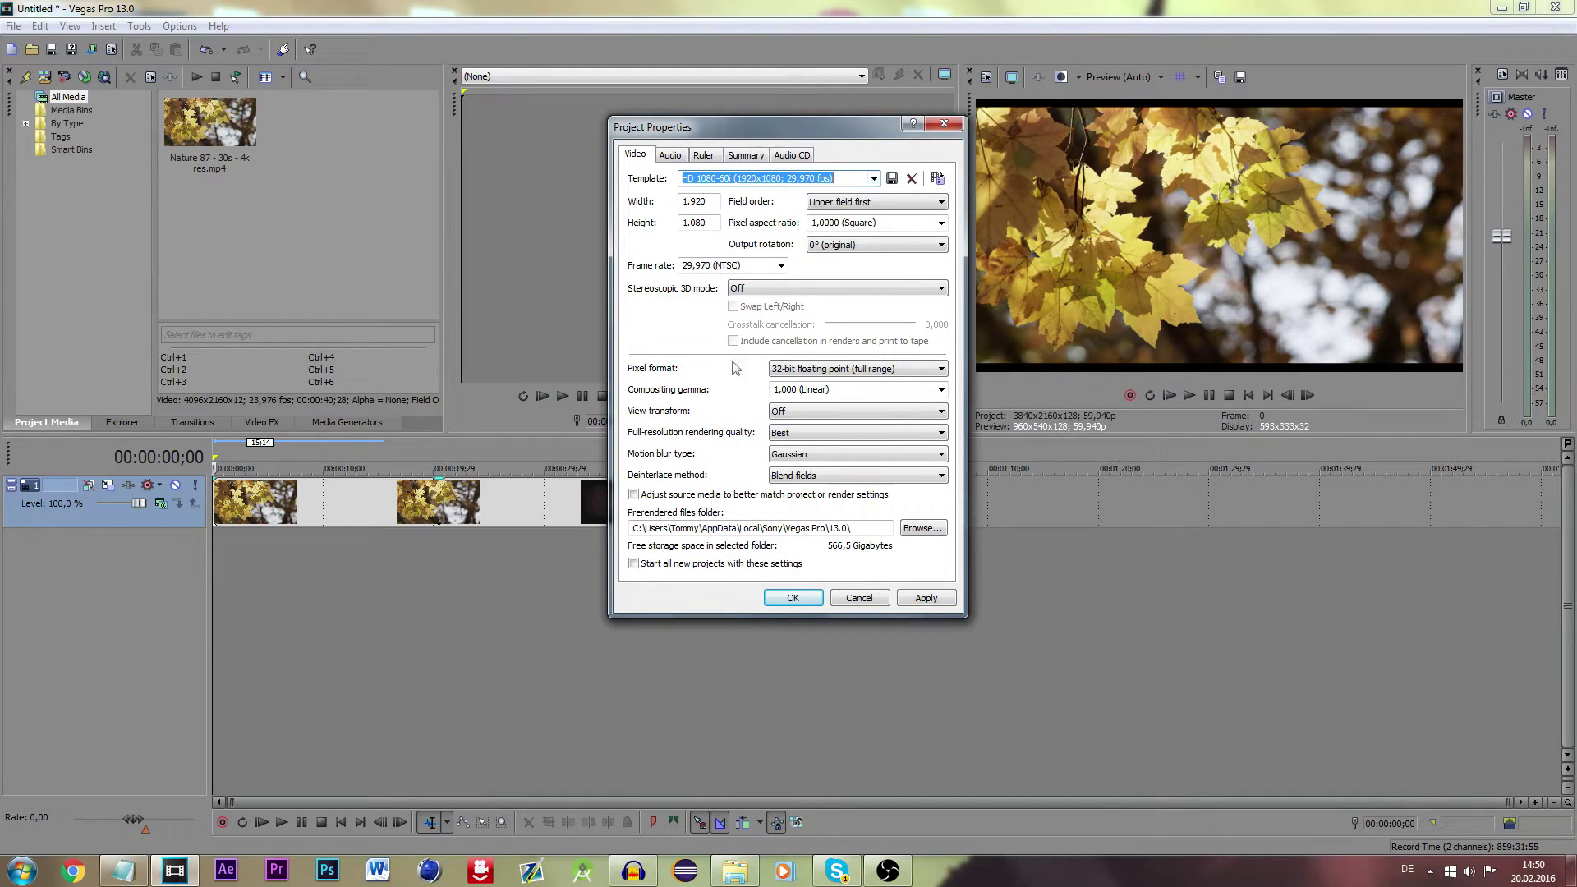
Step: Set frame rate to 59,940 (Double NTSC), keep full range pixel format, apply and close
click(781, 265)
click(723, 376)
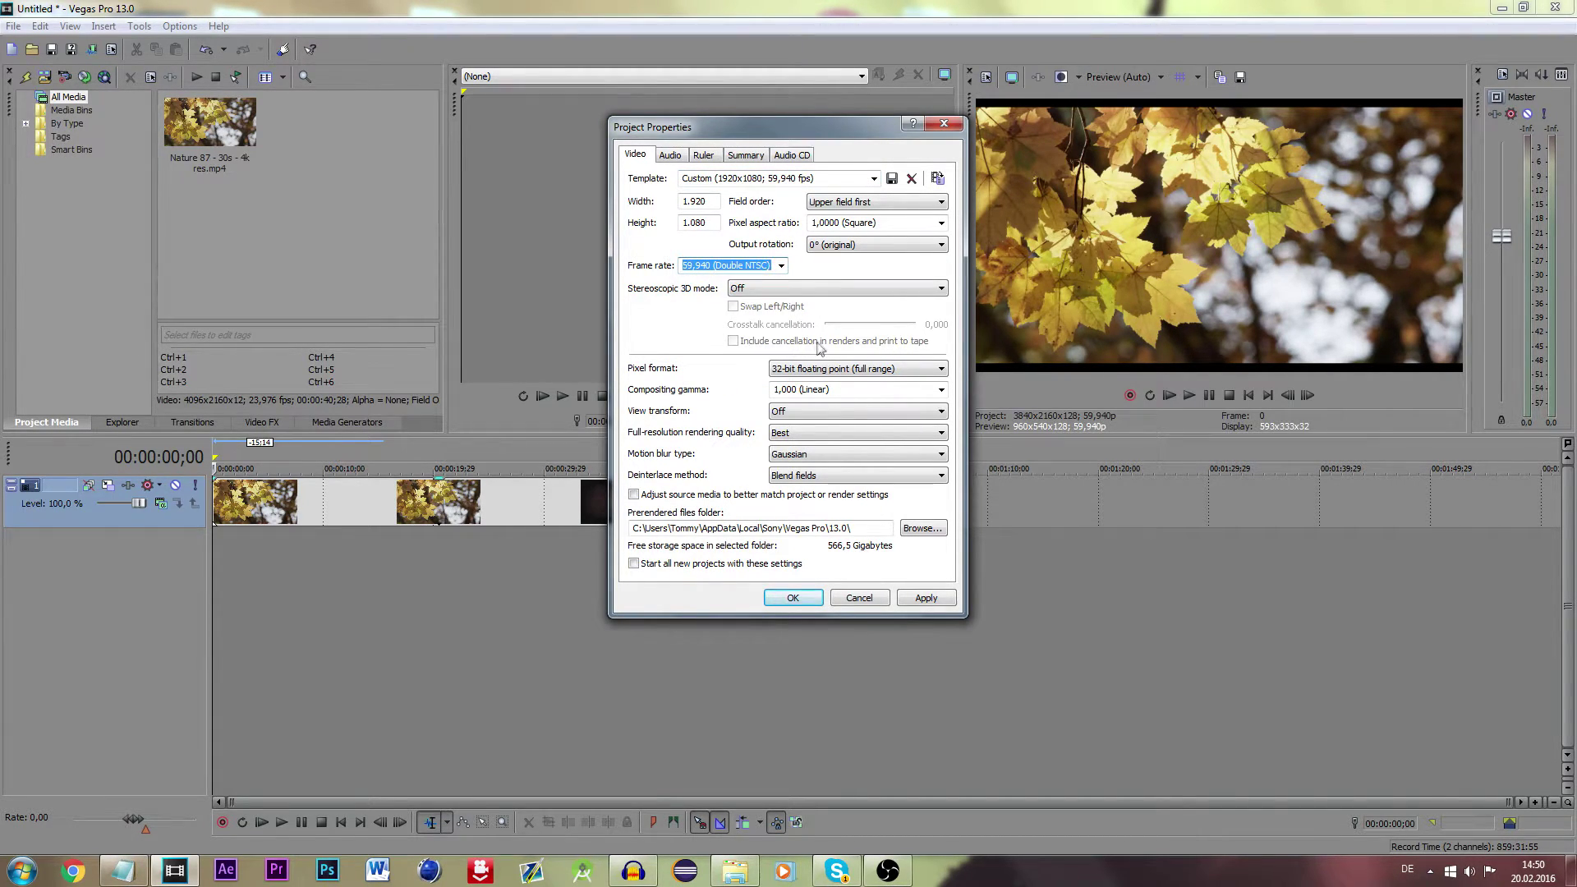
click(797, 370)
click(797, 371)
click(790, 412)
click(791, 418)
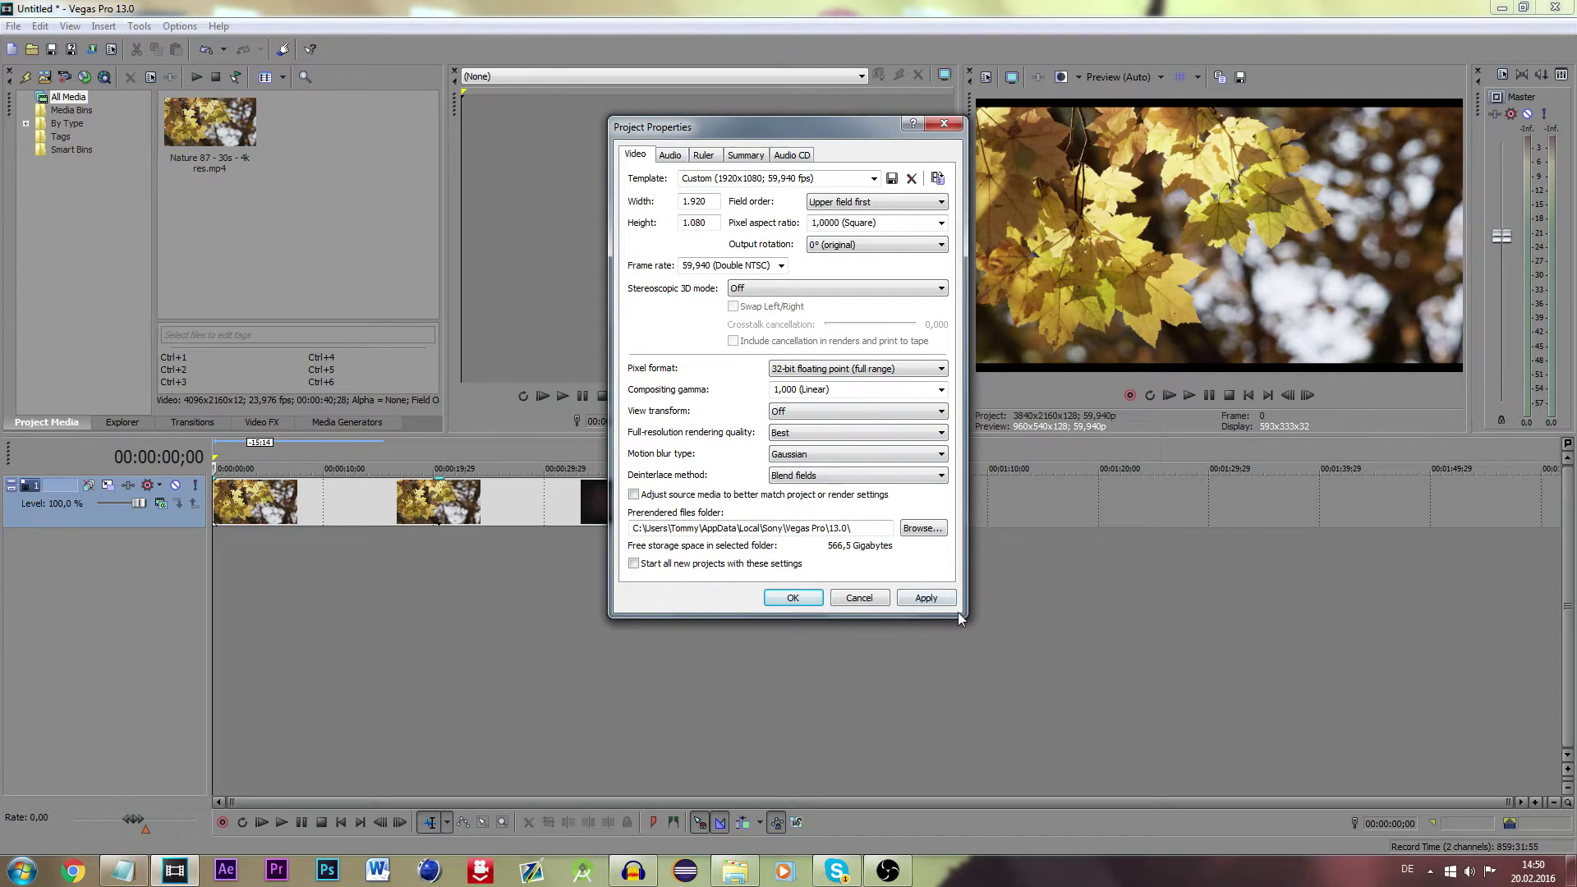
click(927, 598)
click(672, 155)
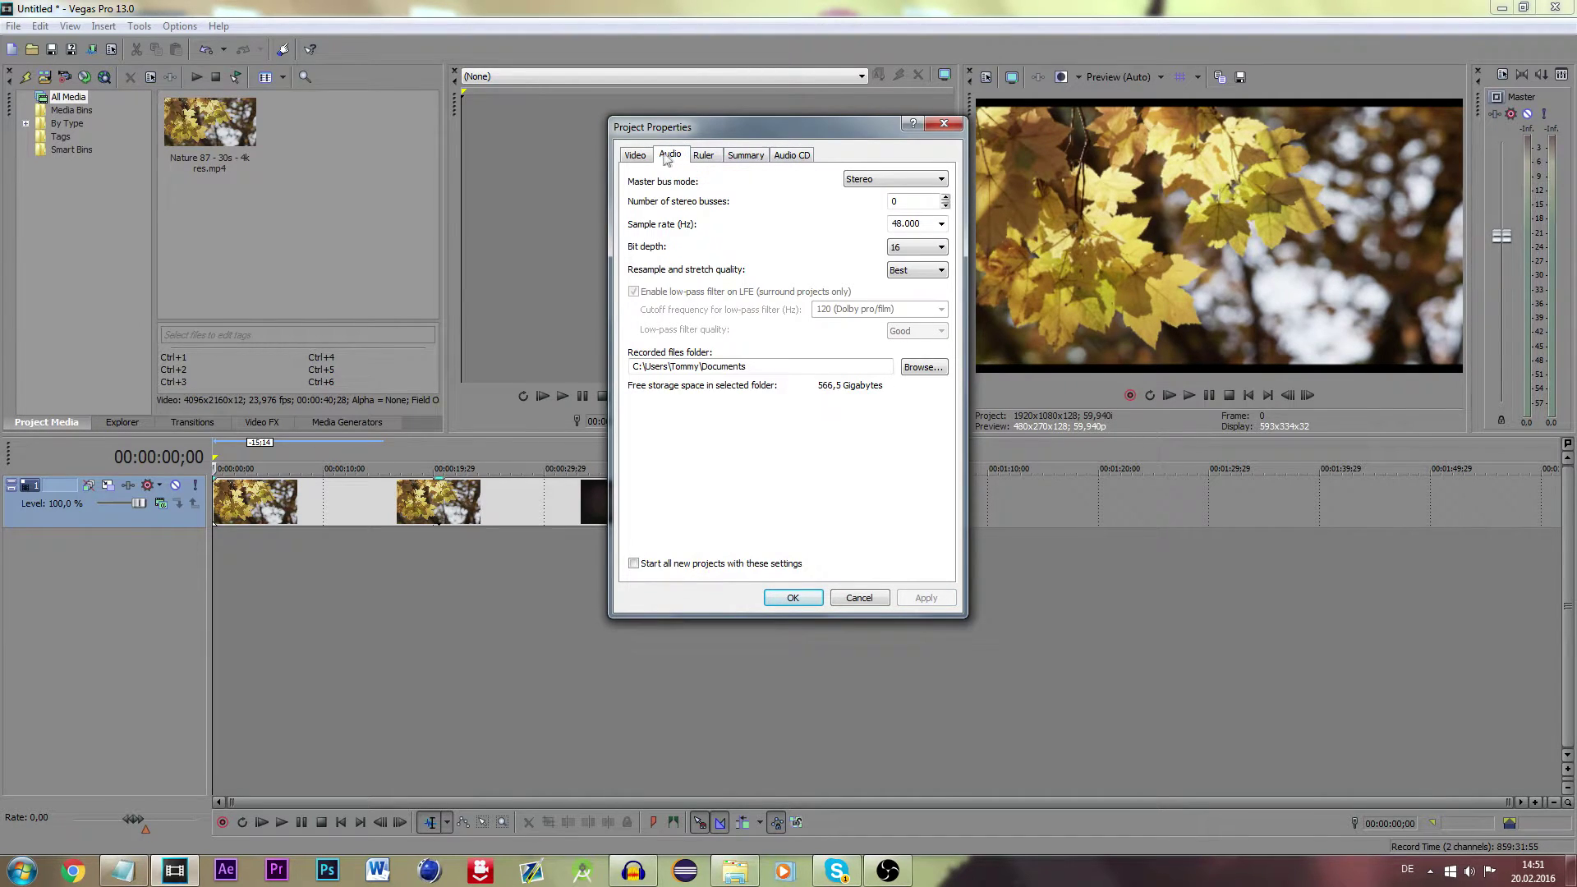
click(638, 155)
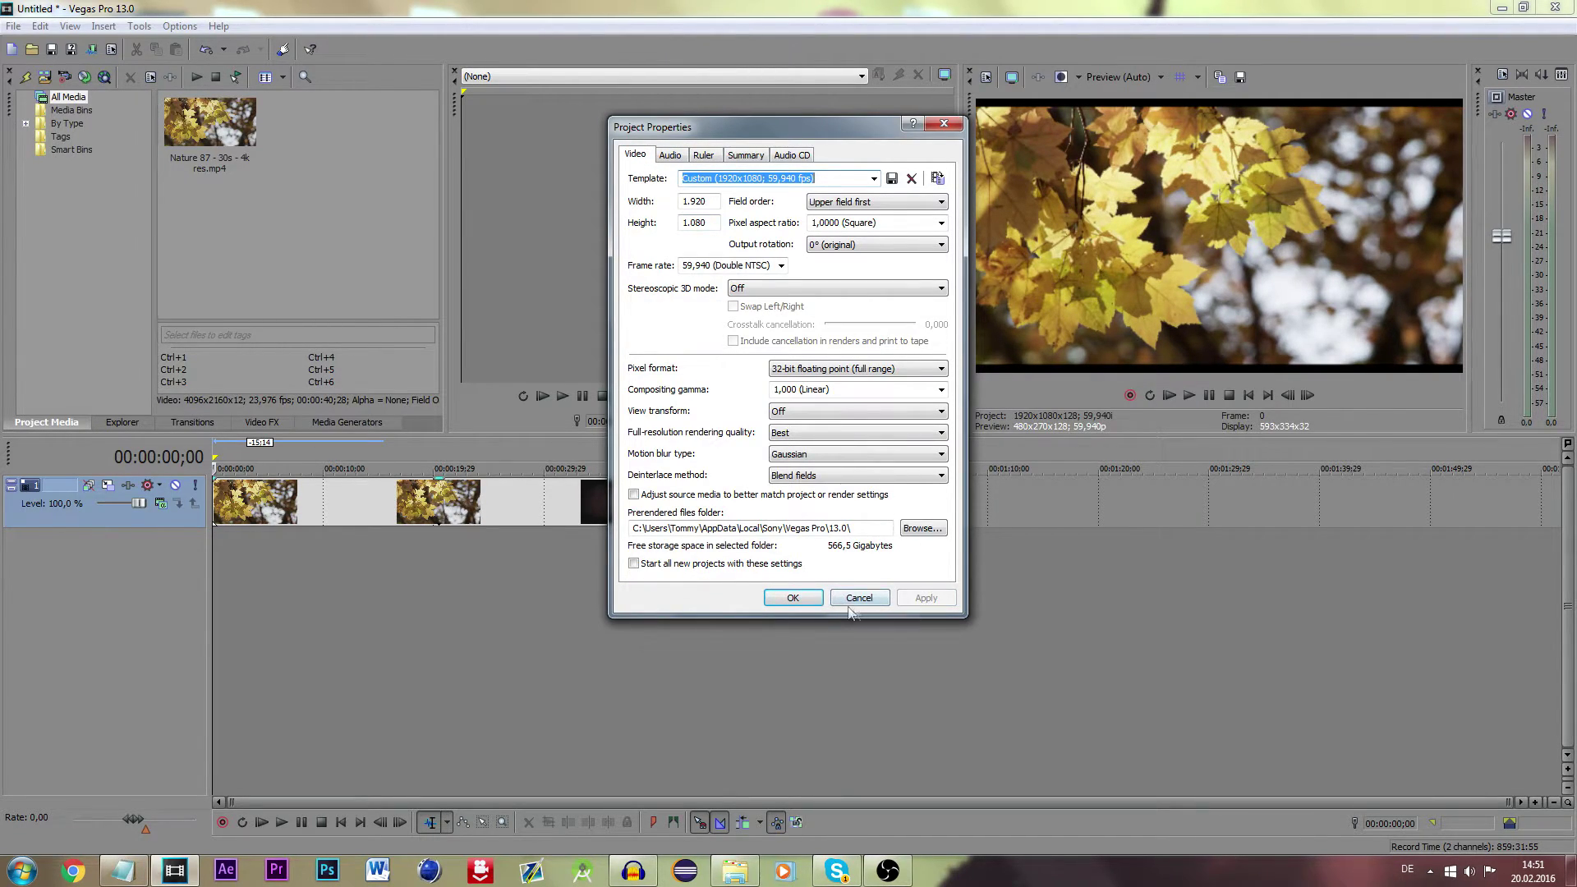
click(793, 598)
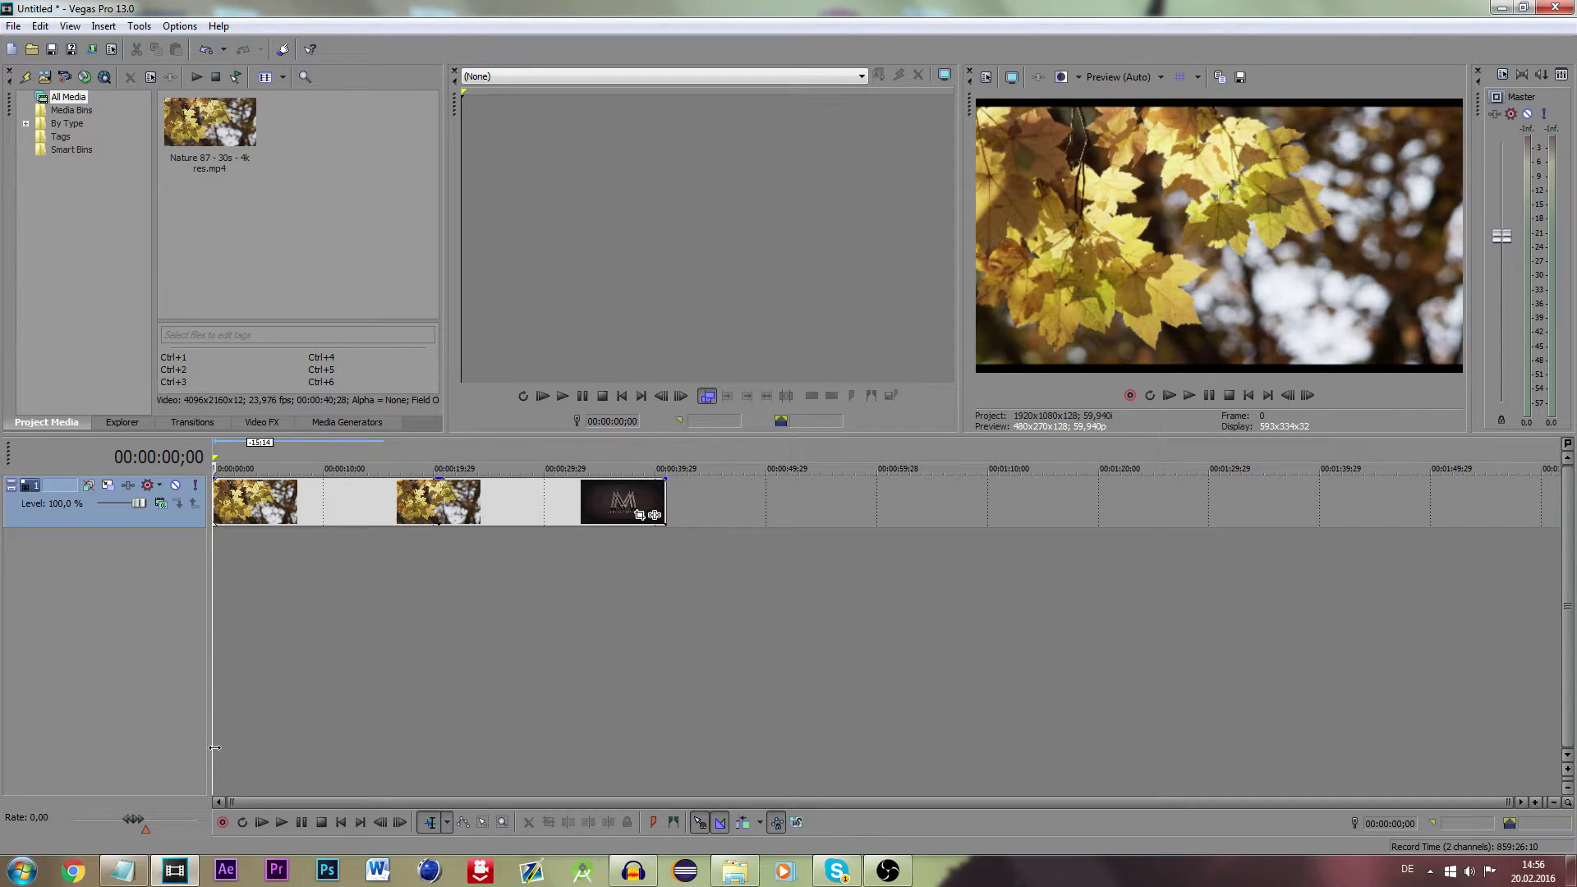
Step: In Render As, open Customize Template for MainConcept AVC/AAC Internet HD 720p
click(13, 26)
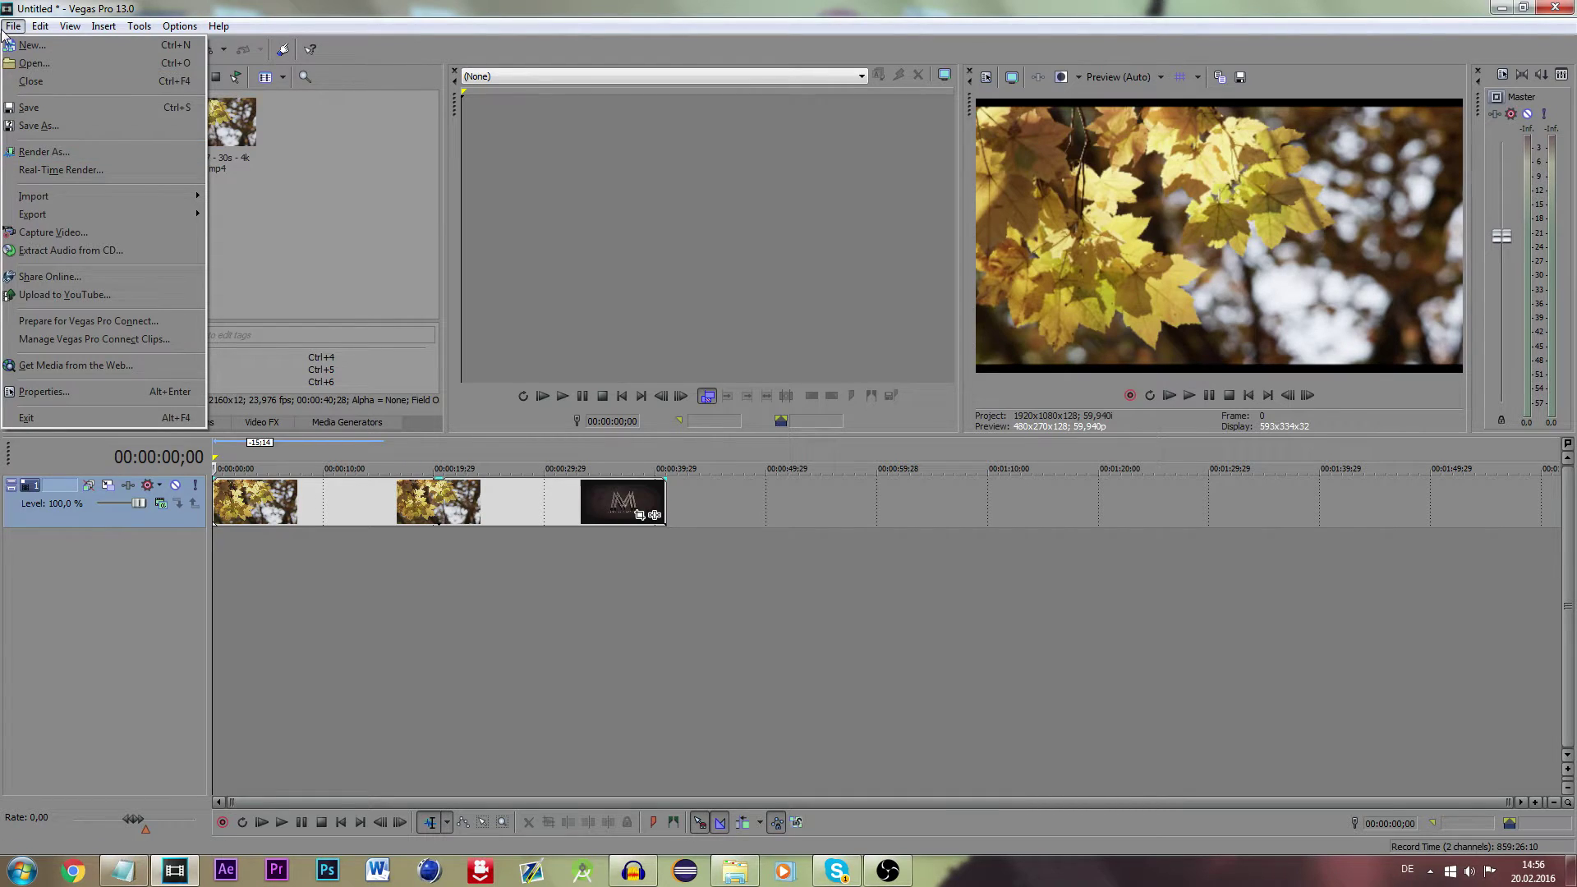
click(44, 153)
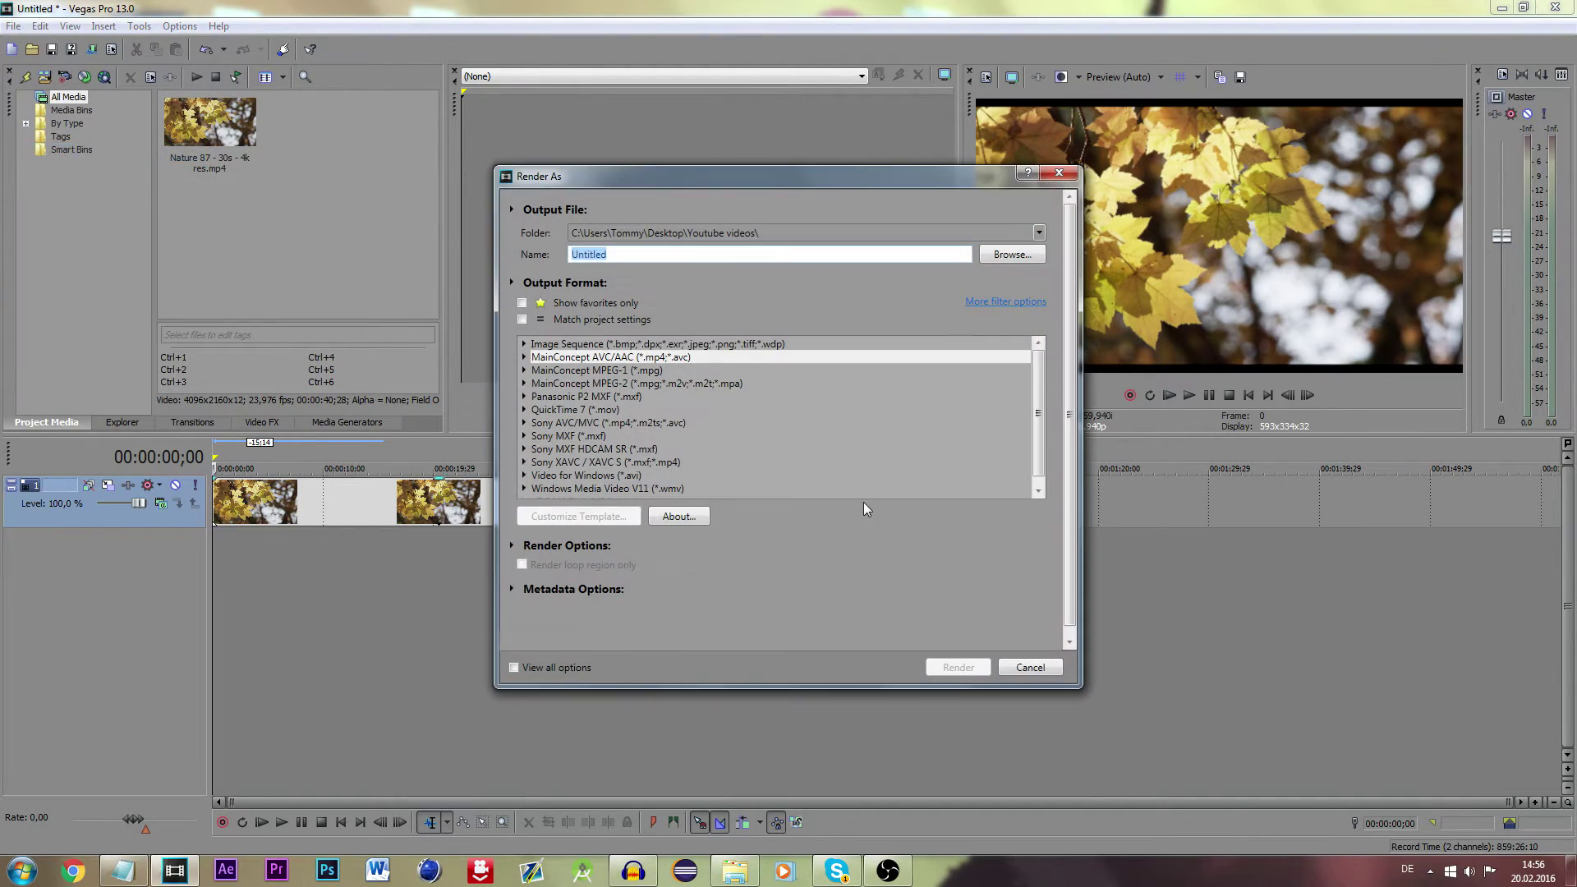
click(639, 358)
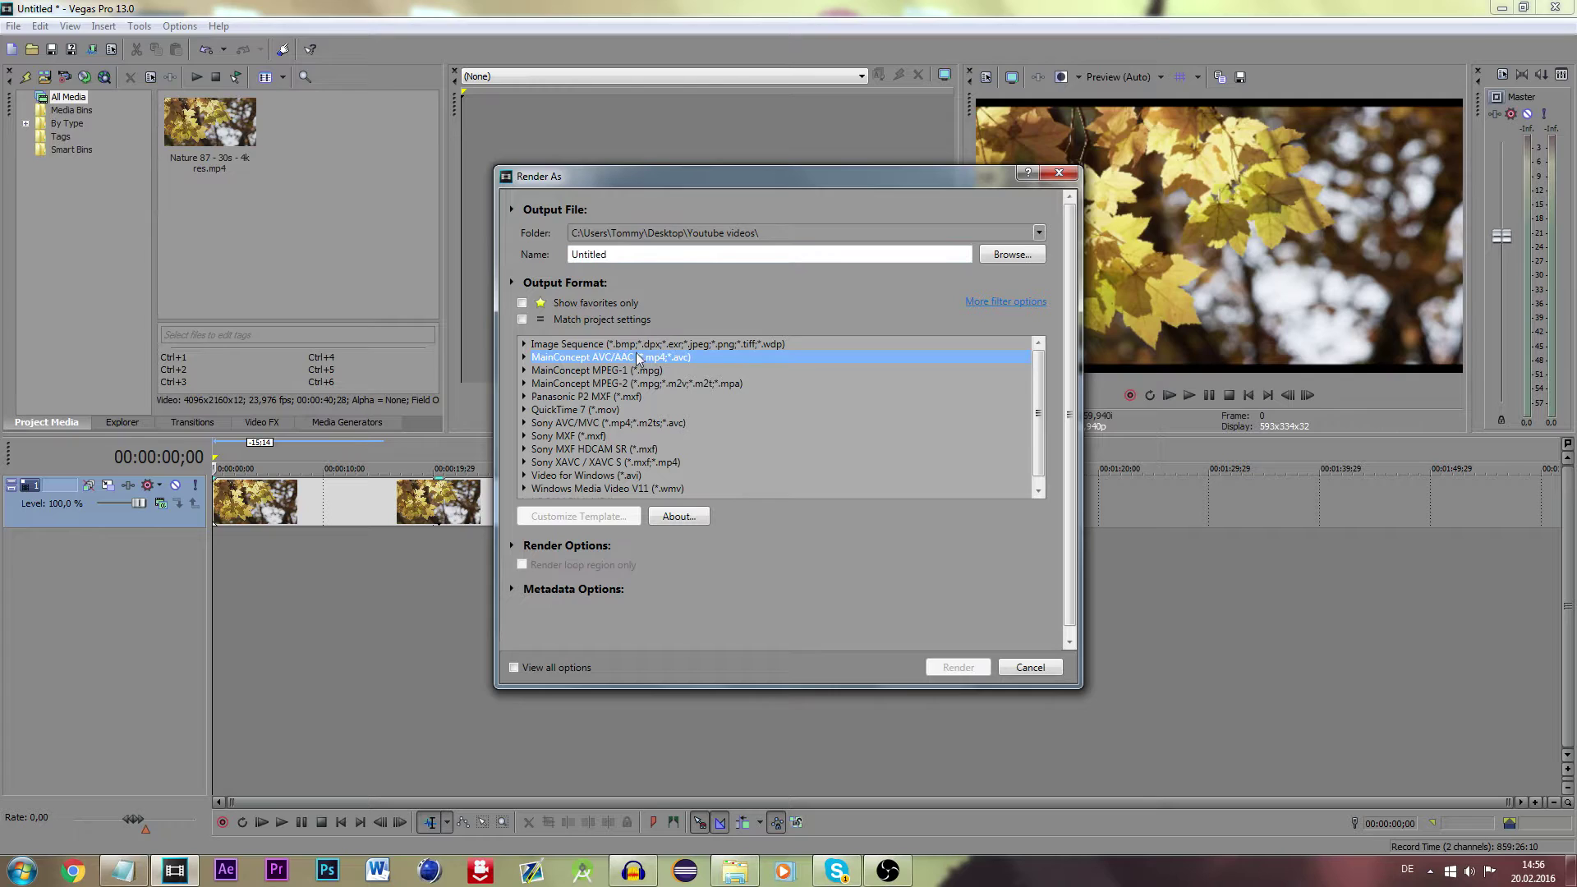
click(524, 359)
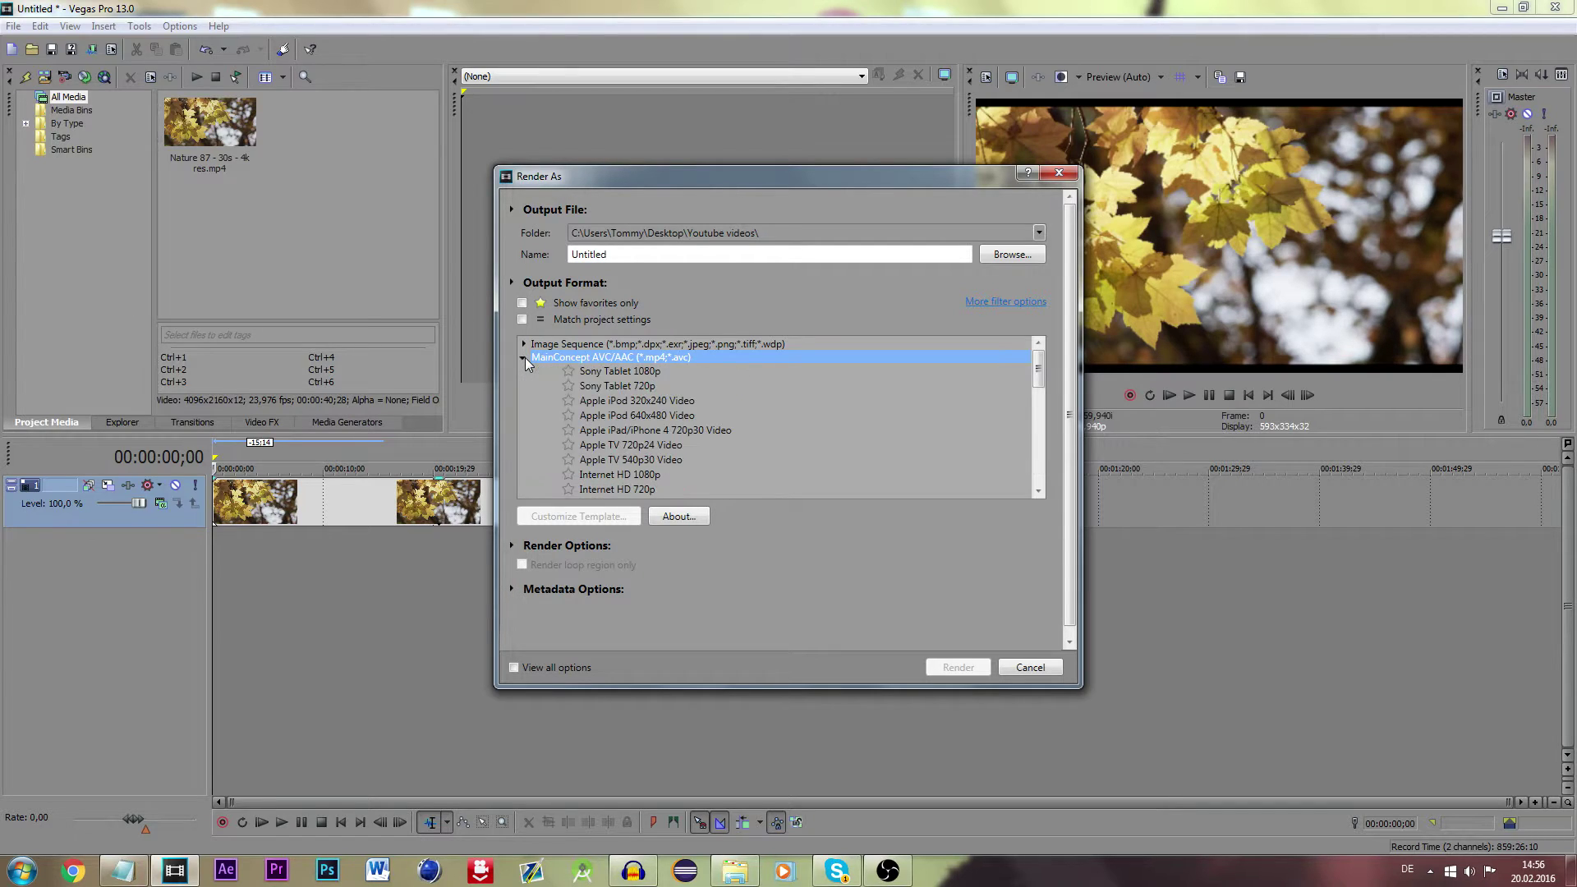
scroll(603, 401, down, 1)
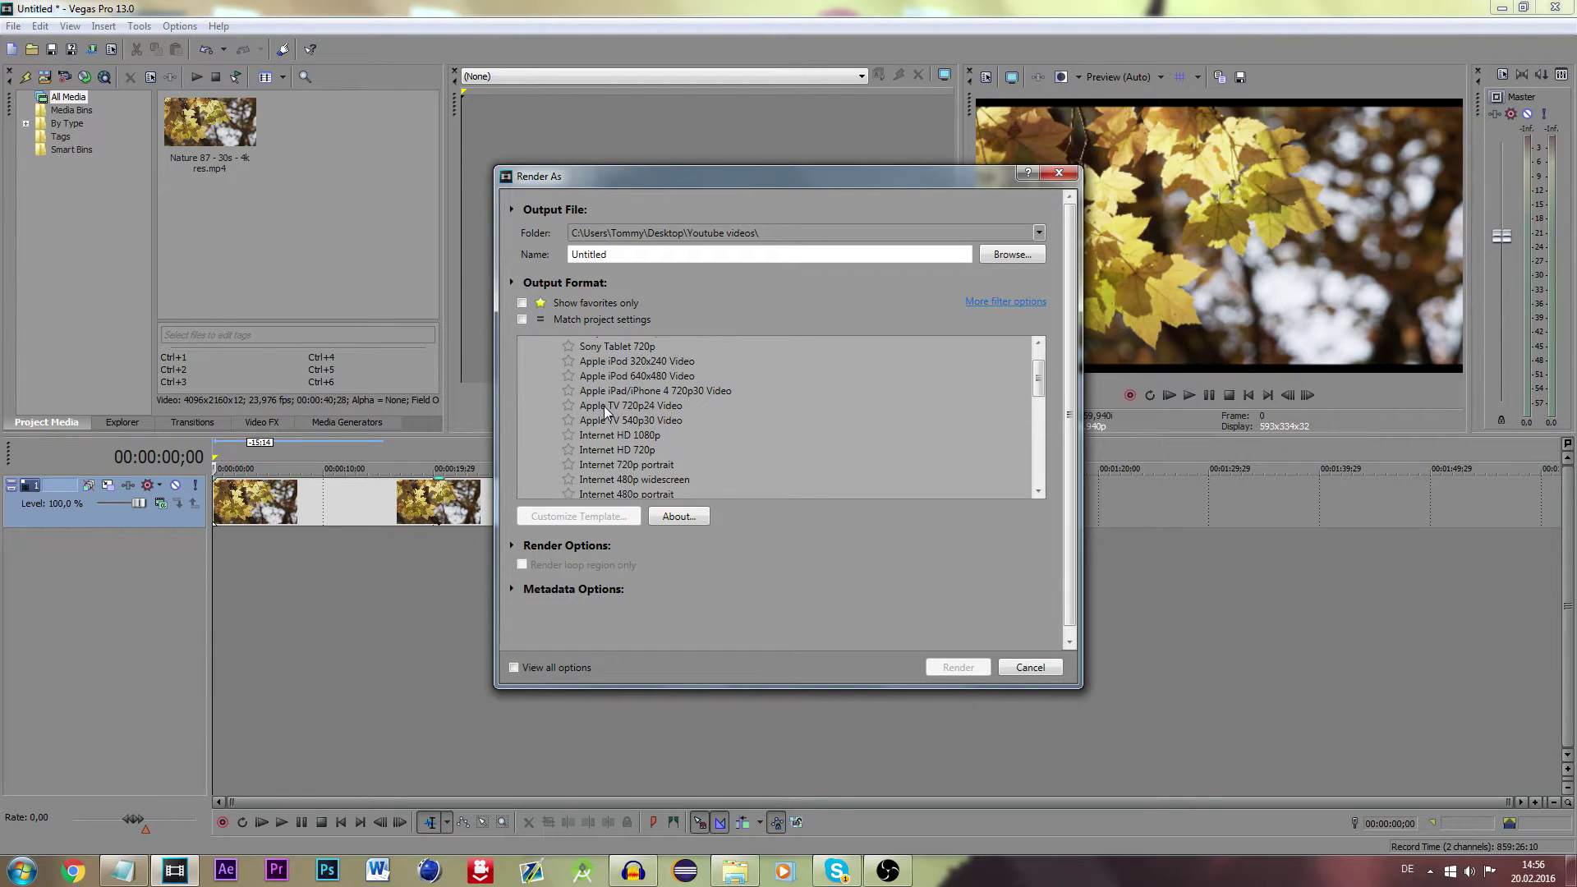
click(635, 436)
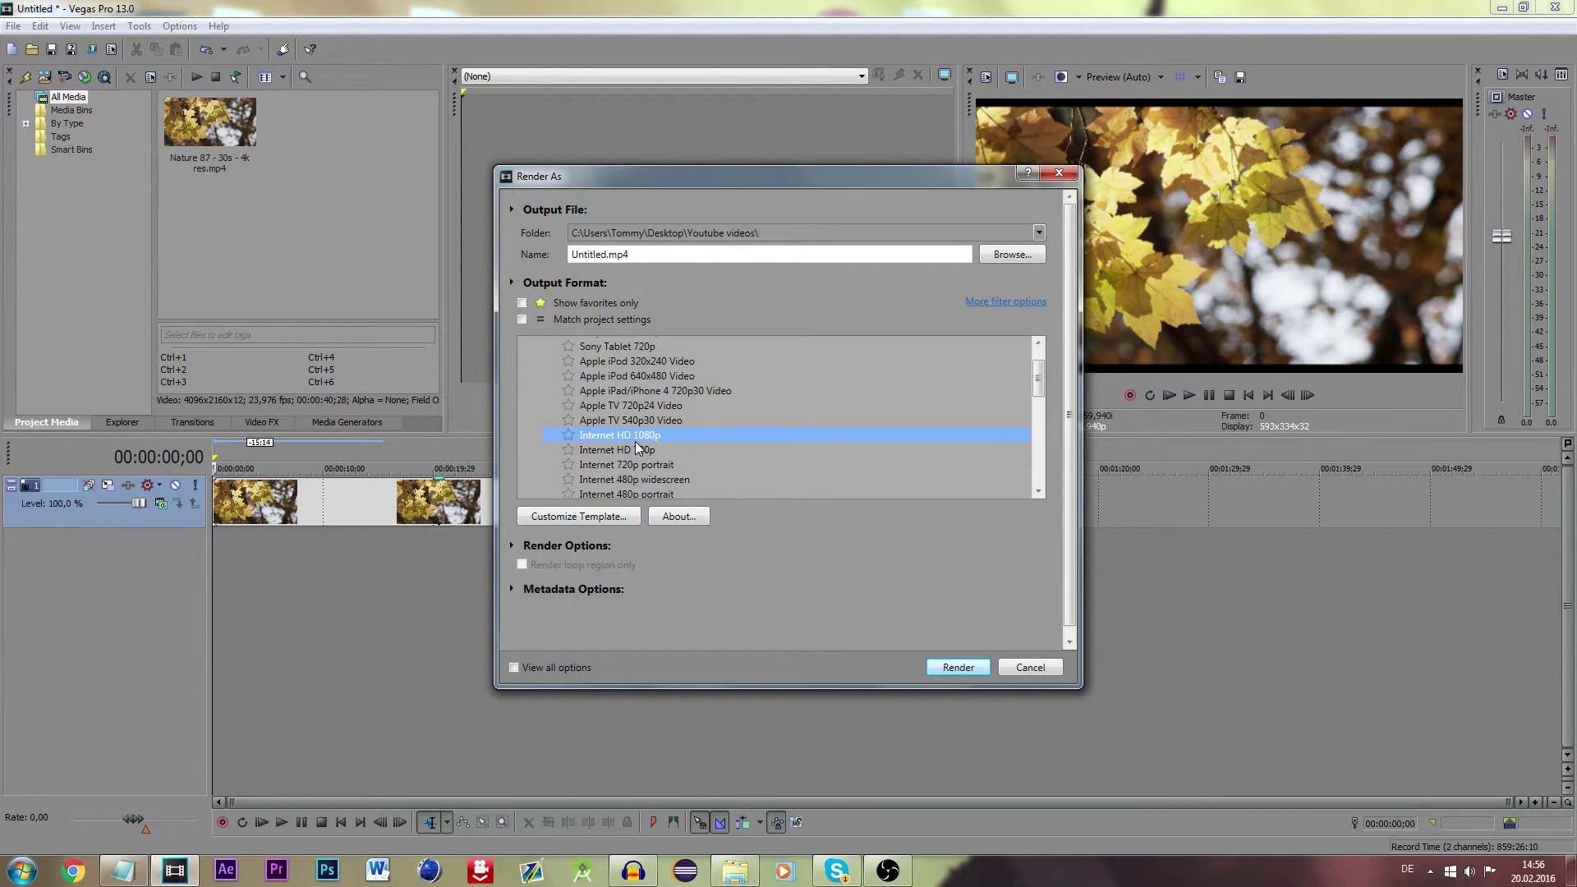
click(642, 453)
click(602, 518)
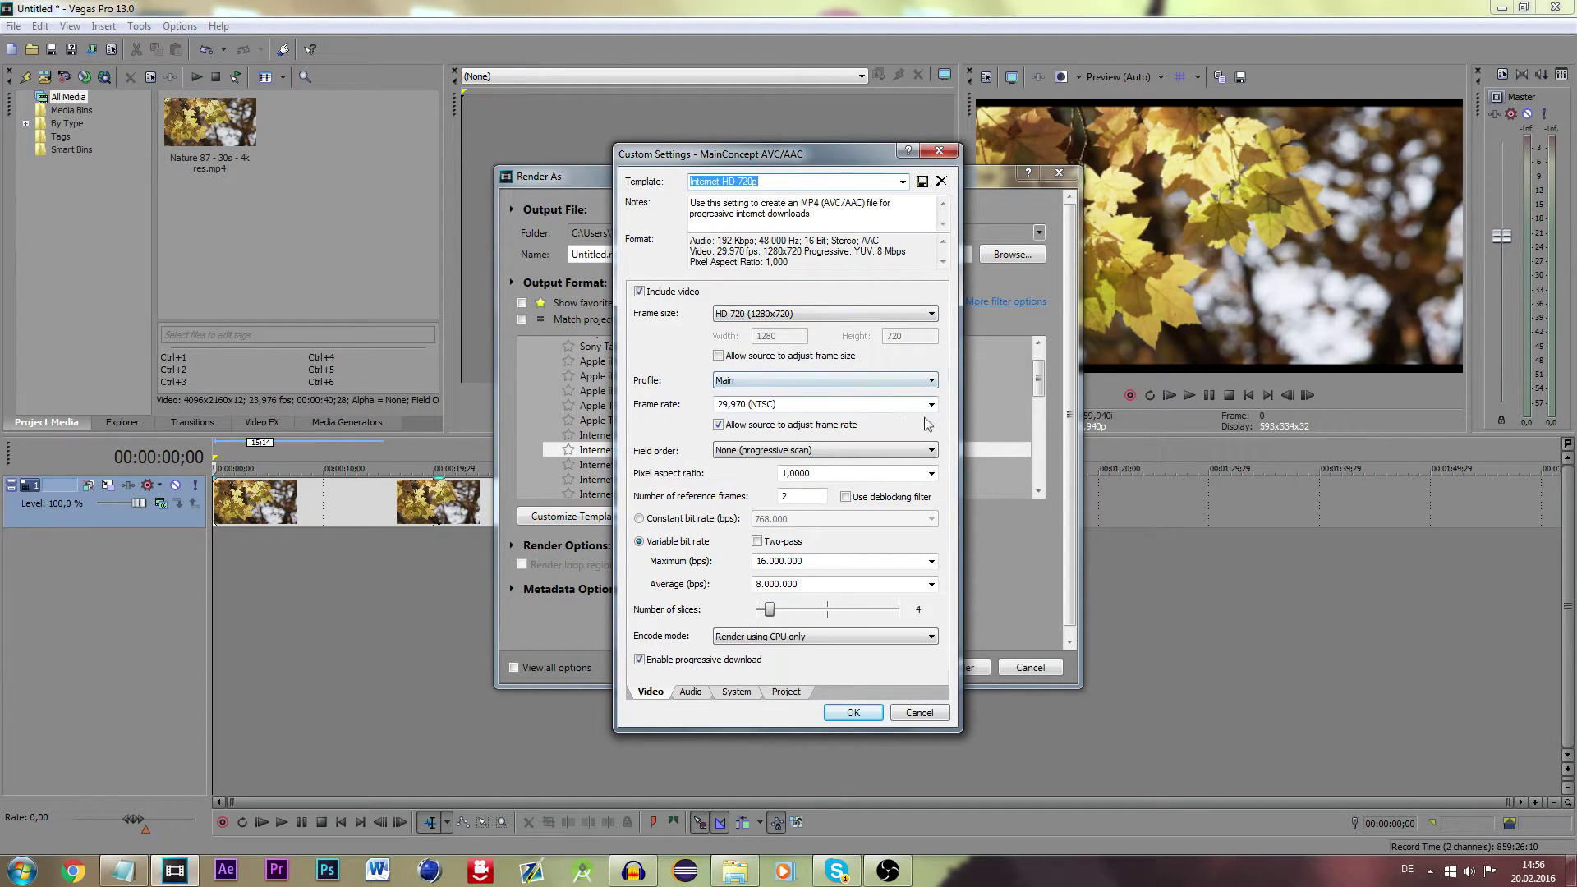
Step: Keep progressive scan, set maximum 40.000.000 and average 15.000.000 bps, and enable two-pass
click(803, 404)
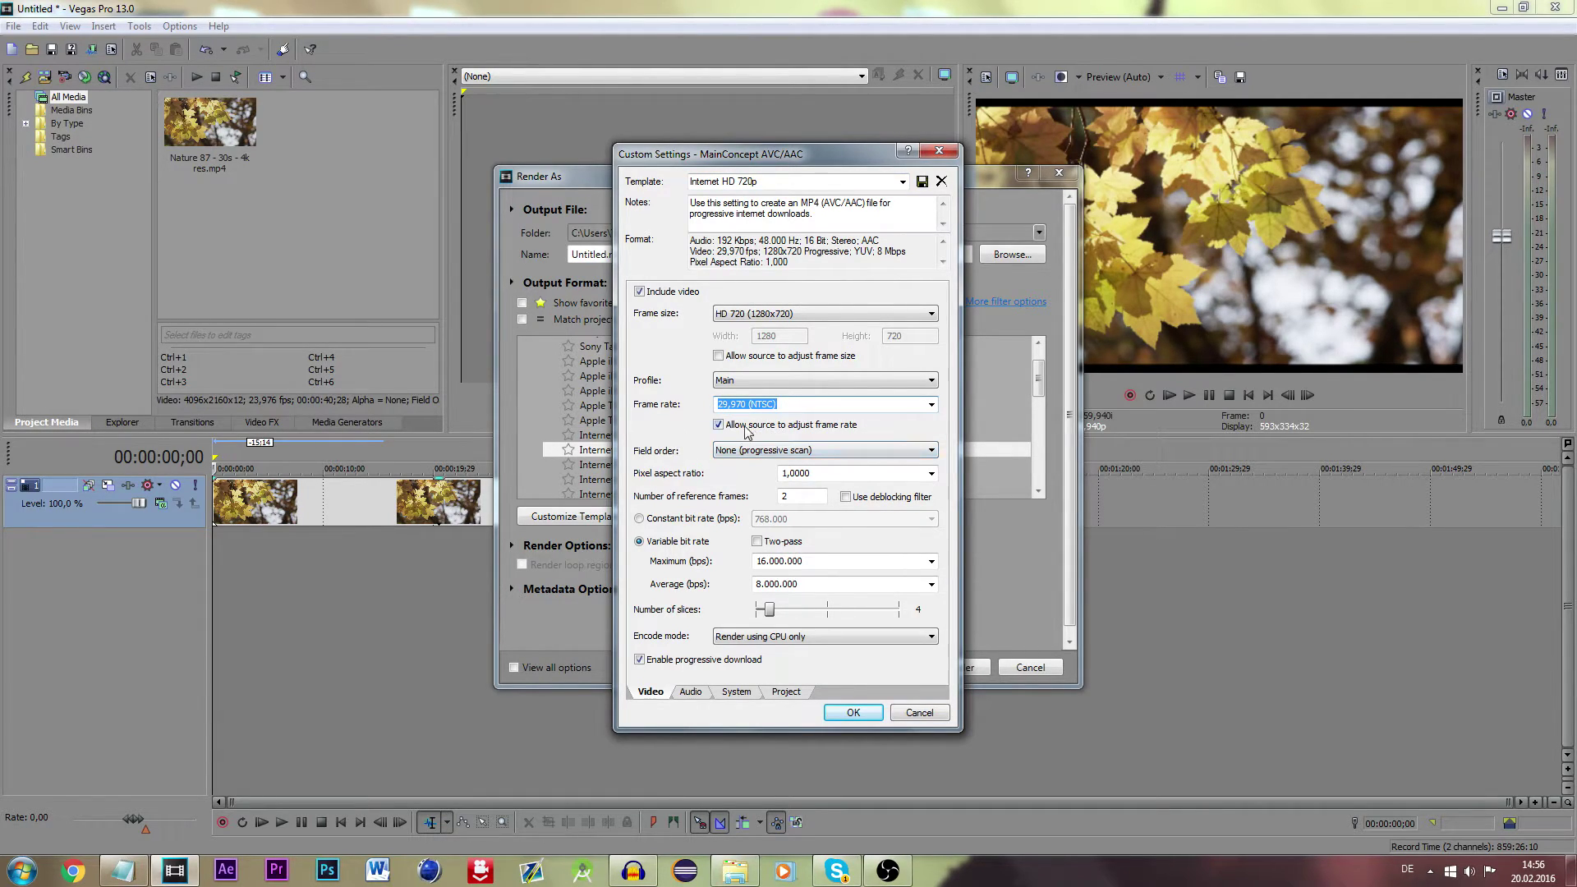
click(777, 452)
click(777, 464)
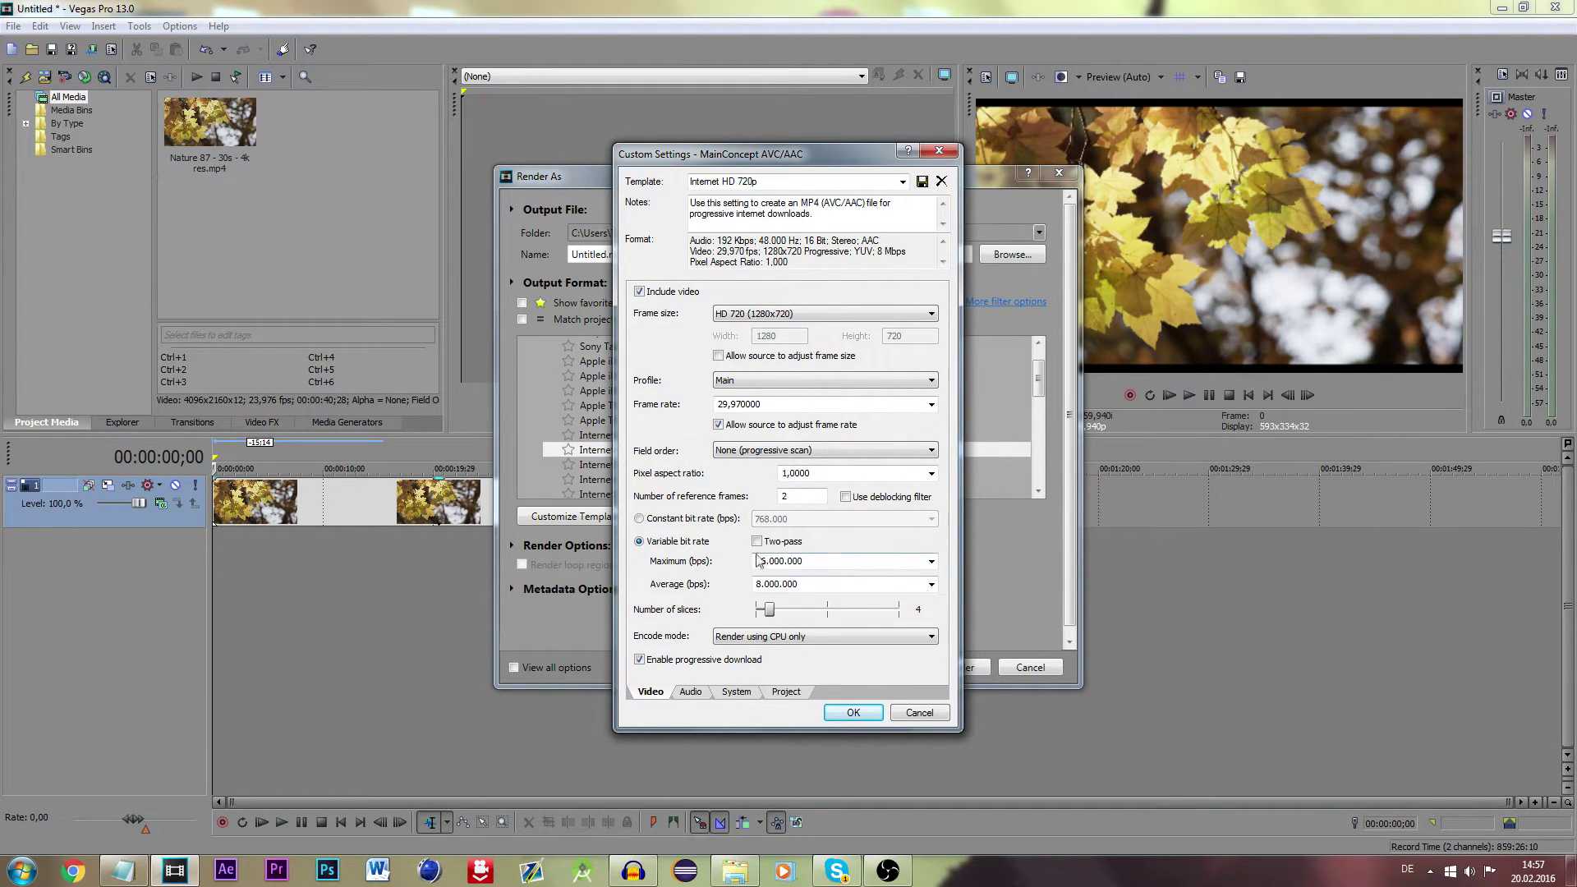
double_click(787, 561)
text(40)
double_click(818, 591)
text(15.)
click(845, 539)
Step: Keep 48.000 Hz and 192.000 bps audio, set video rendering quality to Best, and save
click(691, 692)
click(799, 313)
click(798, 314)
click(799, 340)
click(780, 552)
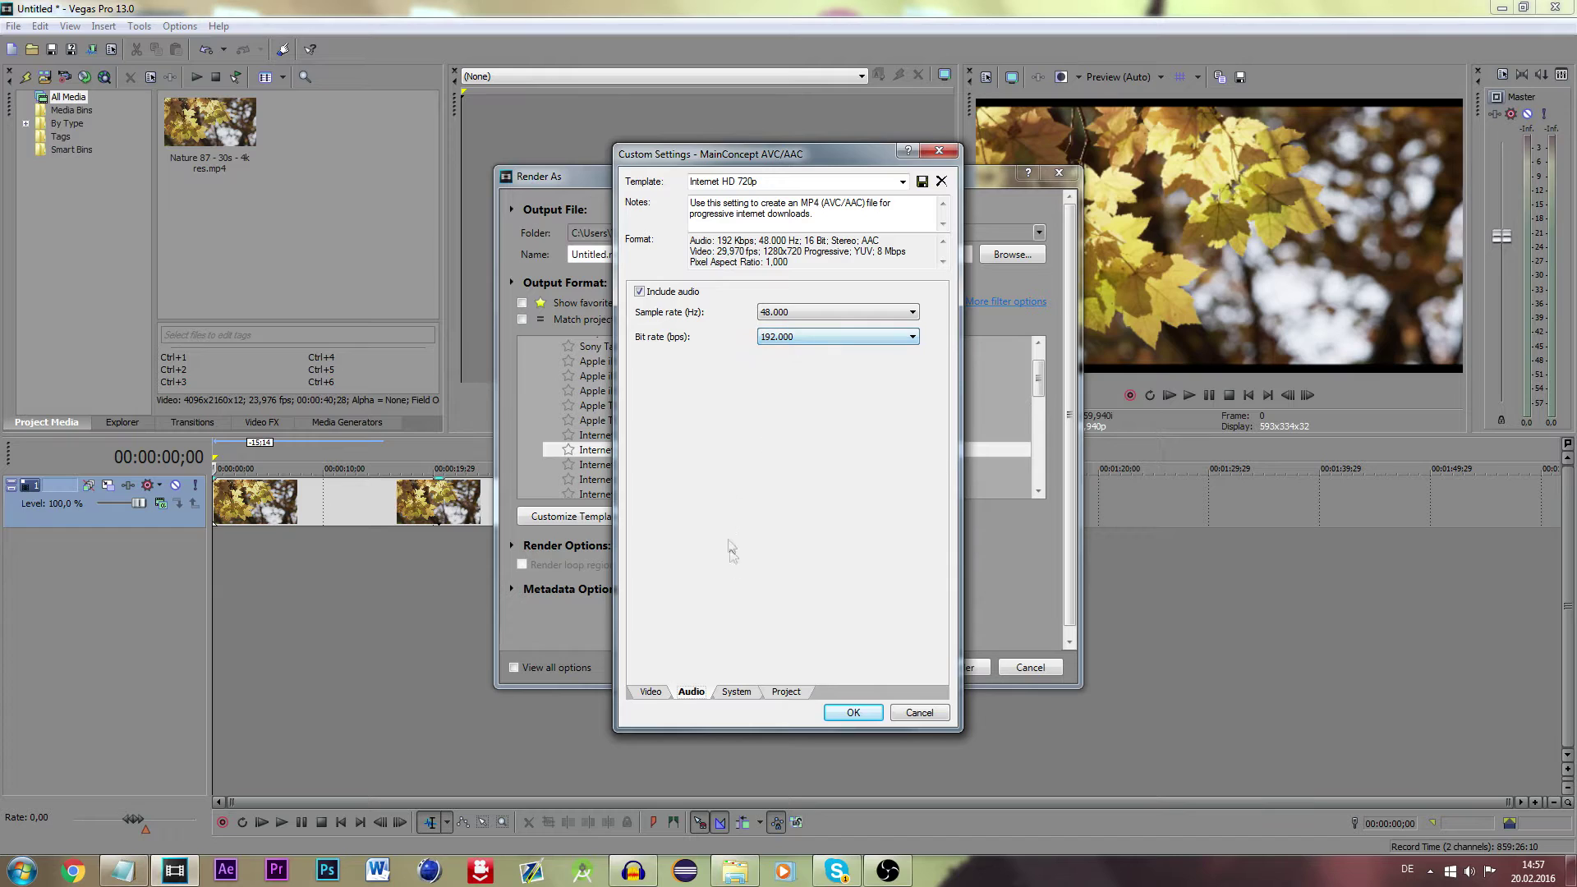
click(742, 693)
click(786, 692)
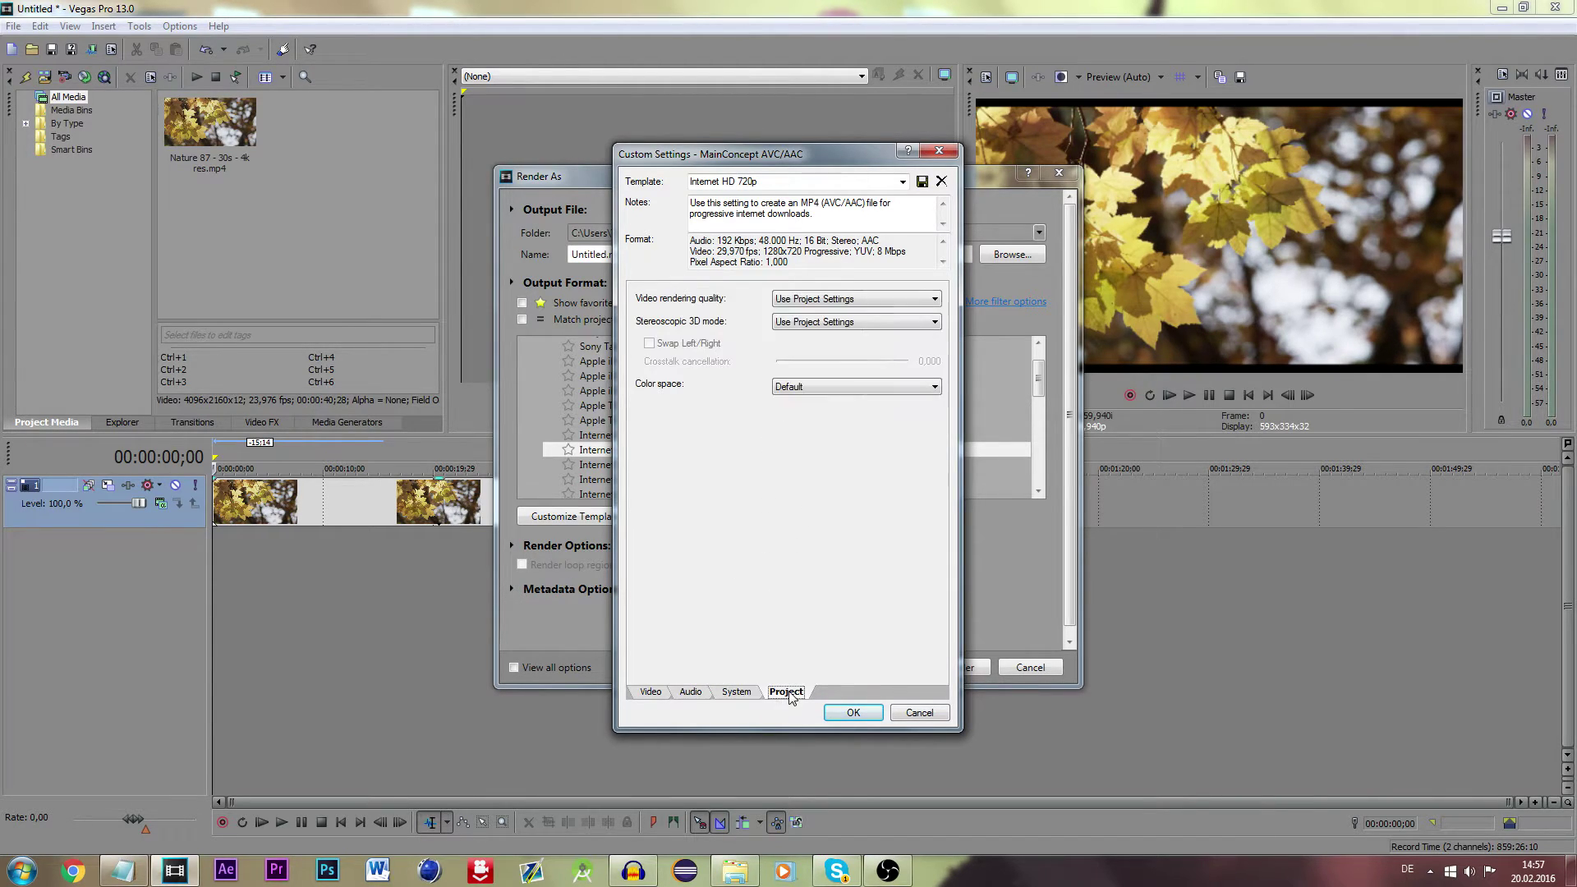
click(823, 301)
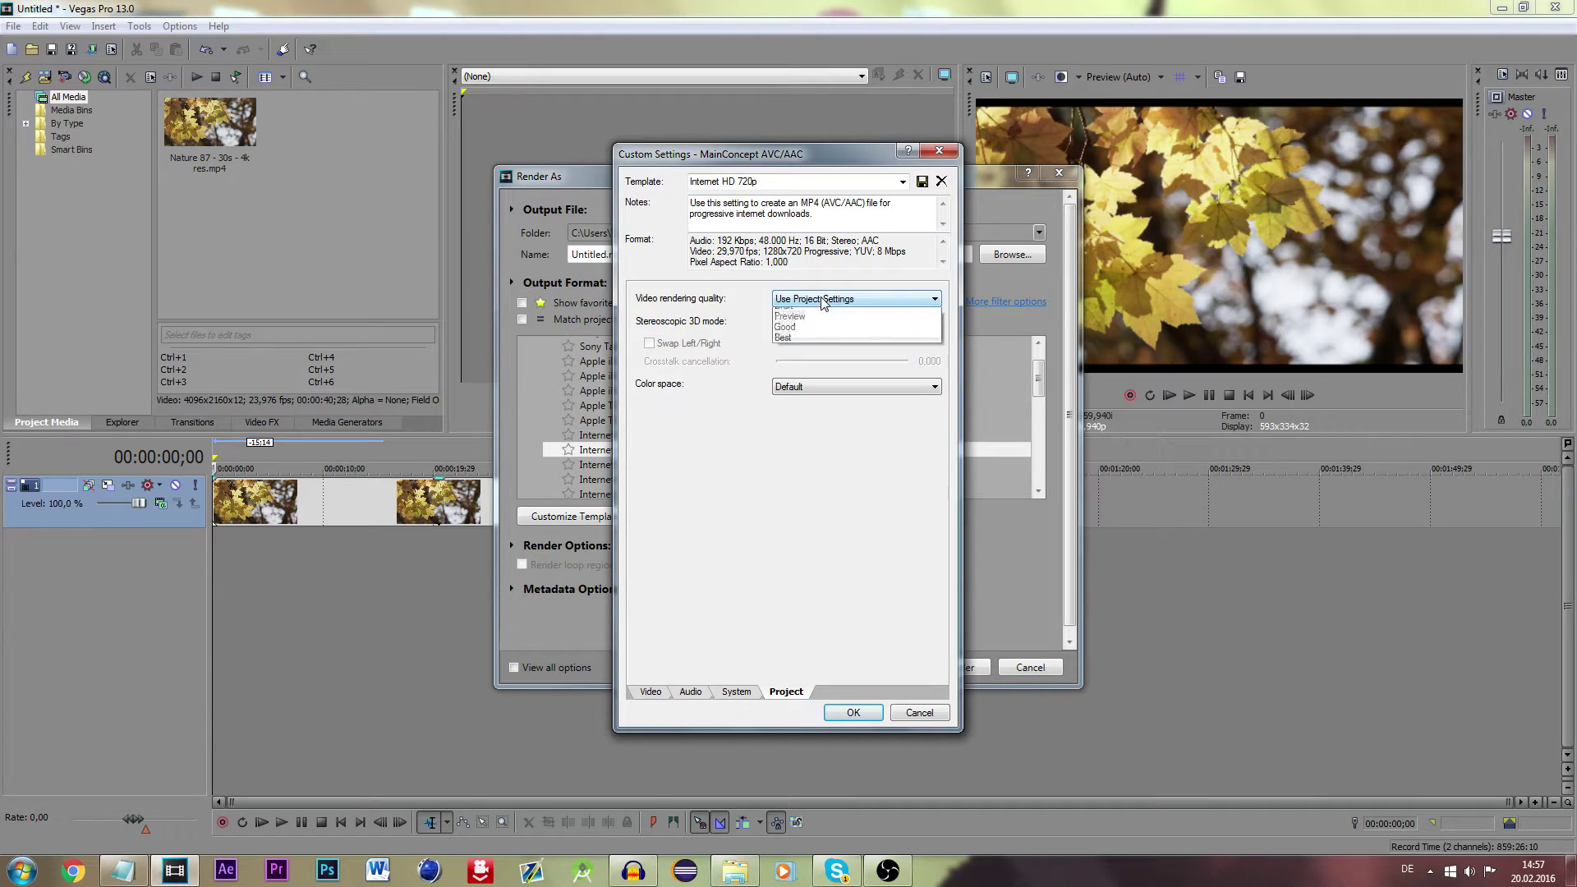
click(797, 358)
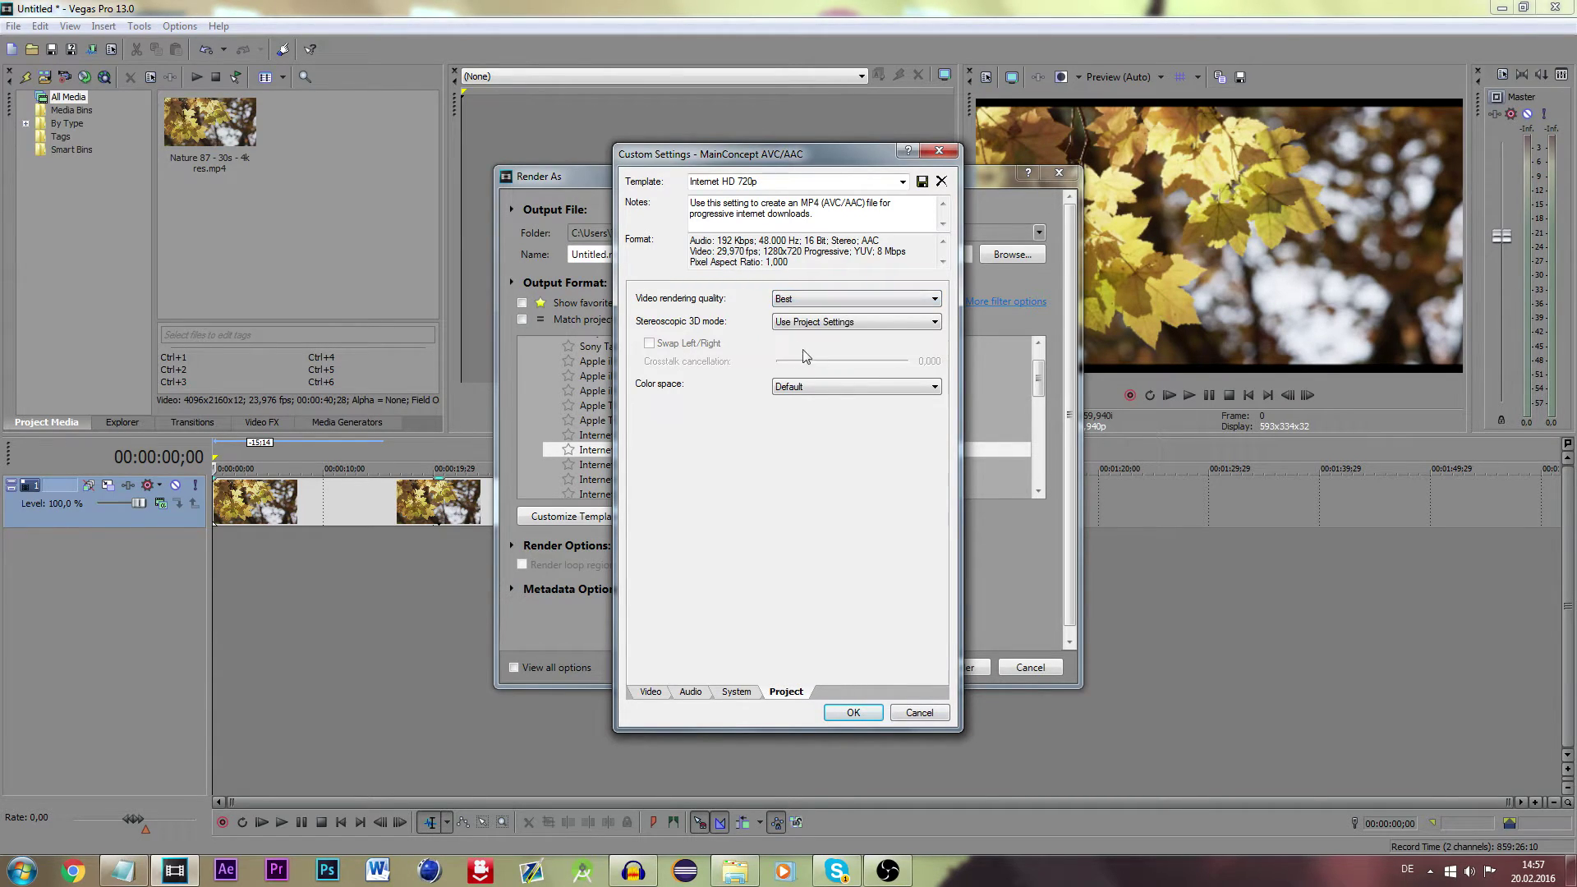
click(647, 695)
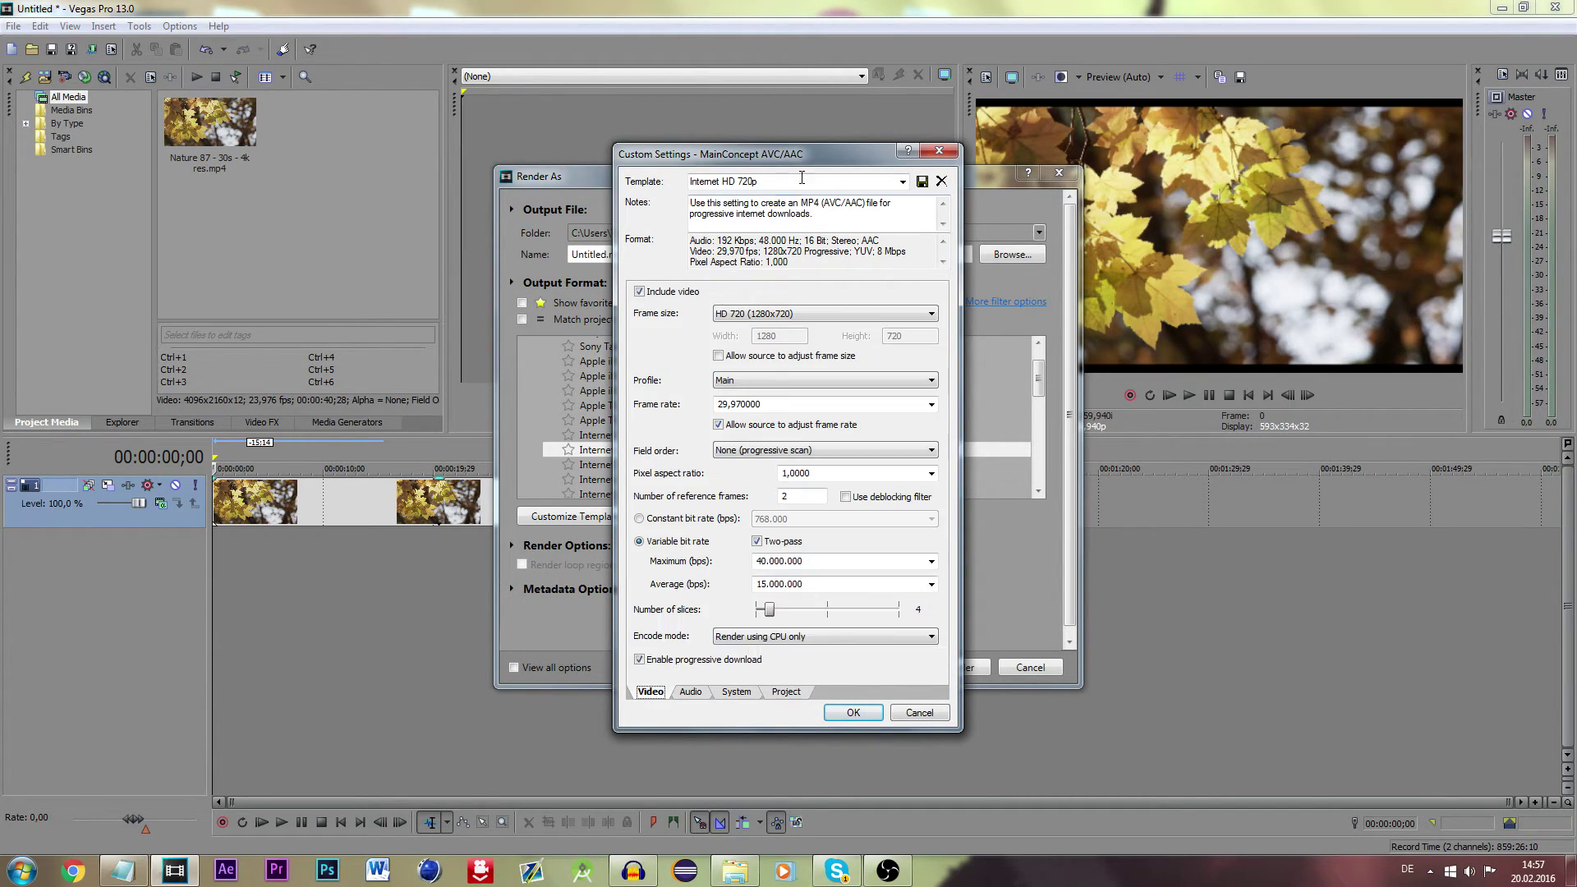
click(853, 712)
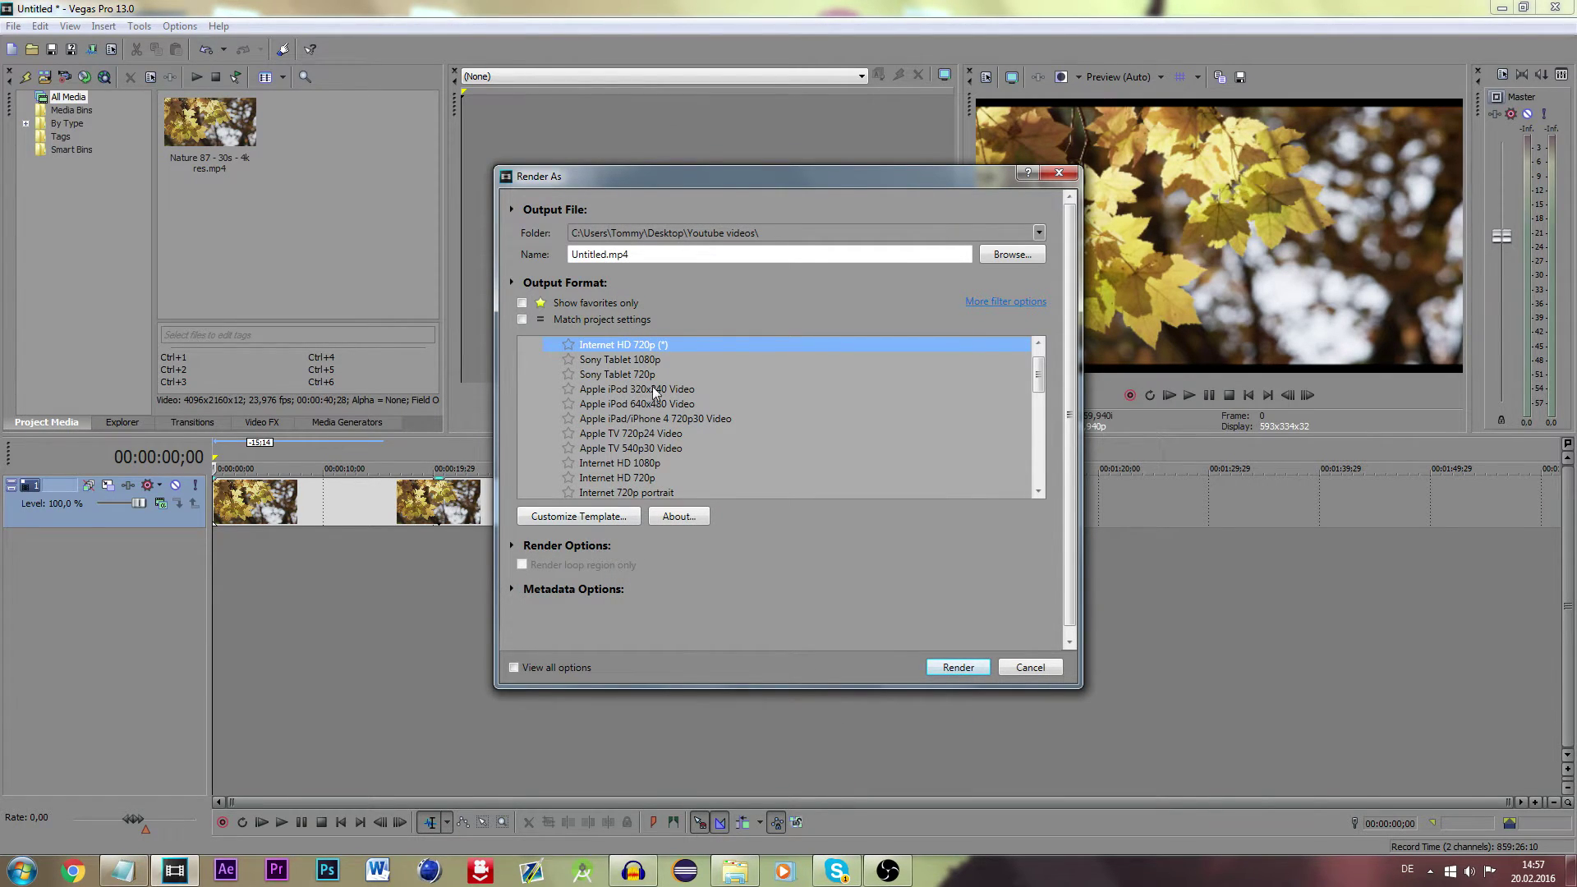
Step: Open custom settings for the Internet HD 1080p template, keeping progressive scan
scroll(665, 389, up, 1)
scroll(675, 386, down, 2)
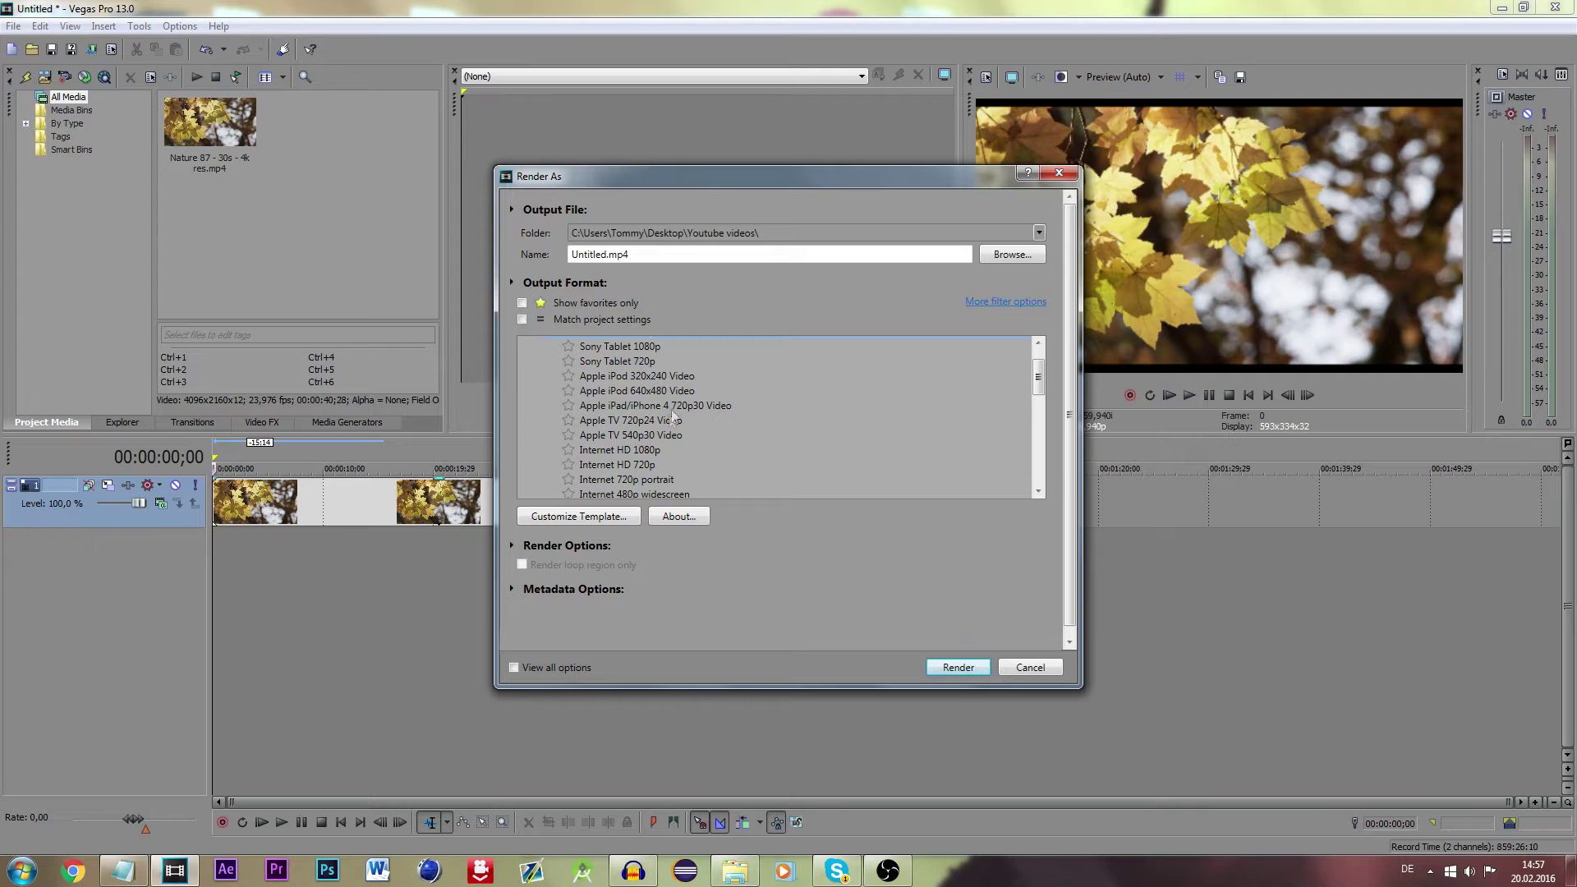
click(651, 450)
click(597, 516)
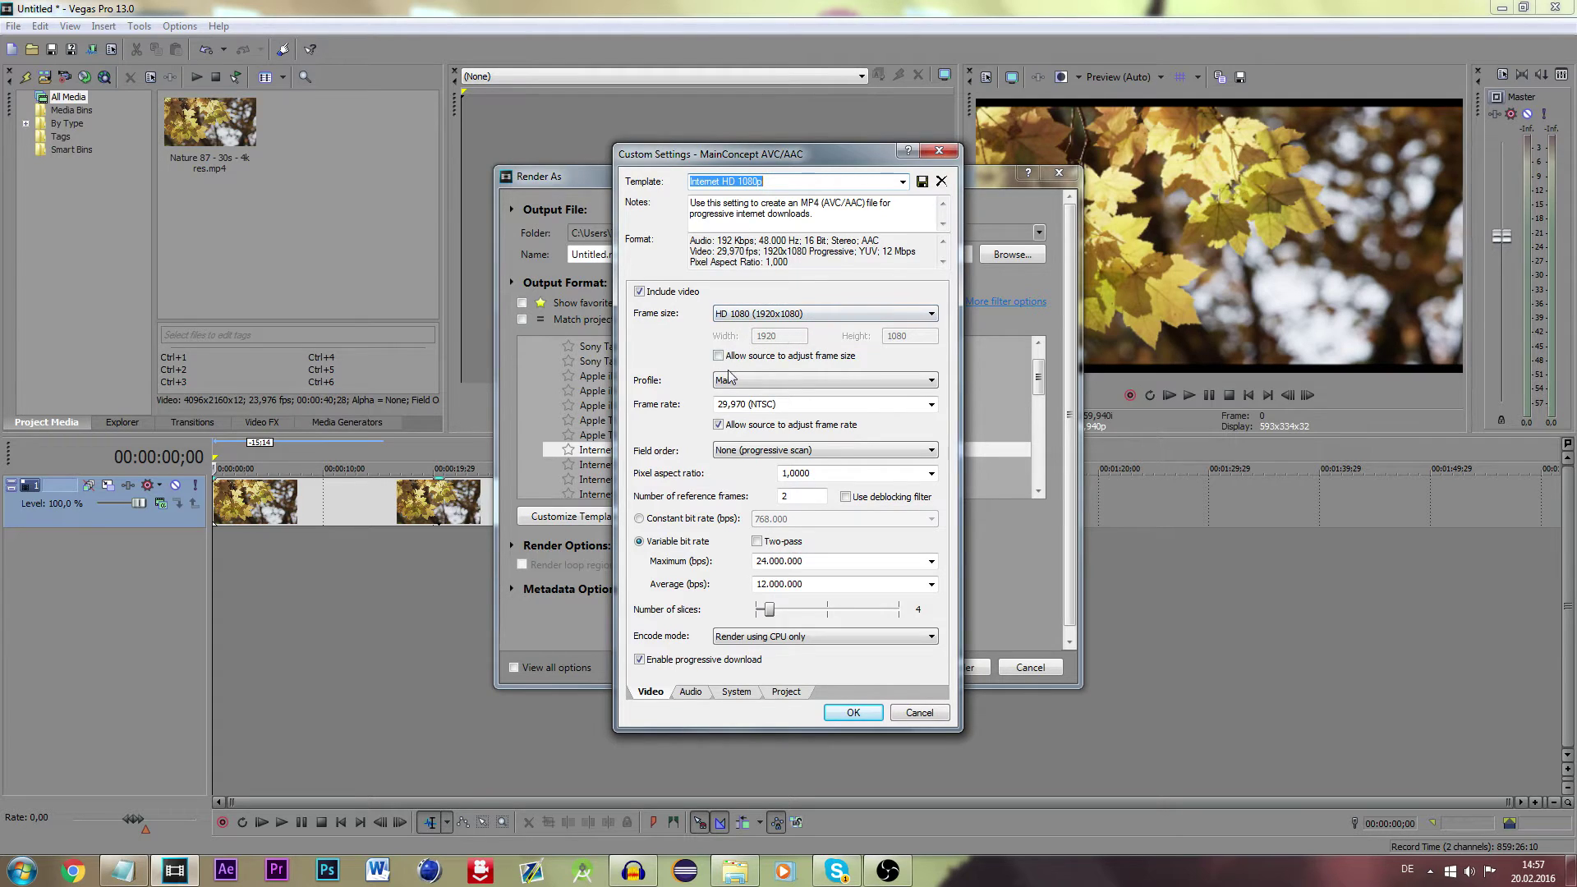
click(932, 405)
click(931, 405)
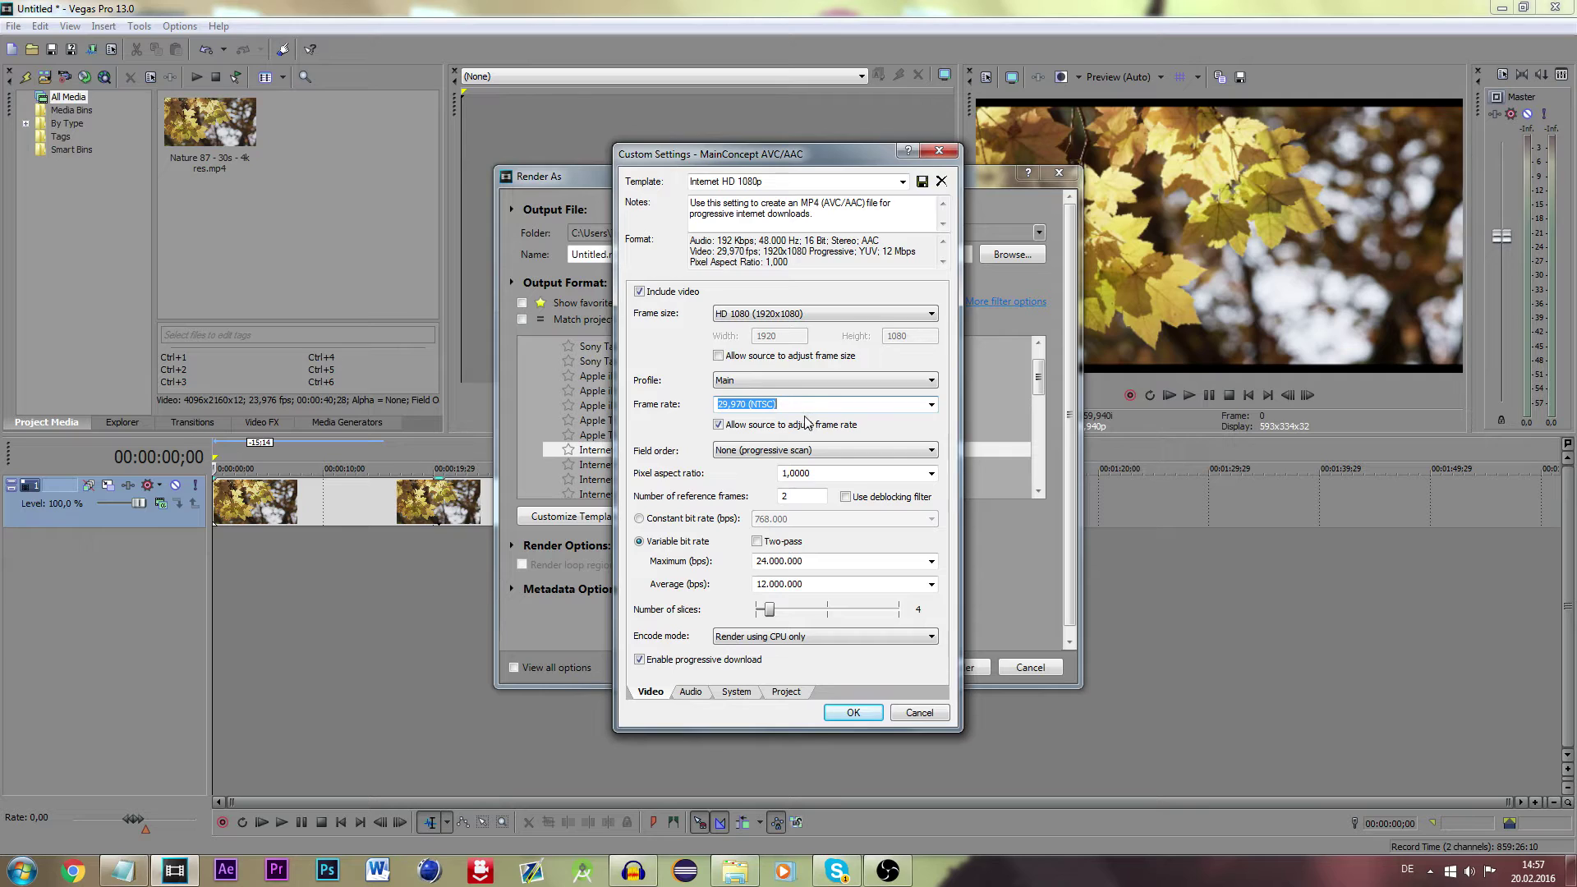
click(771, 451)
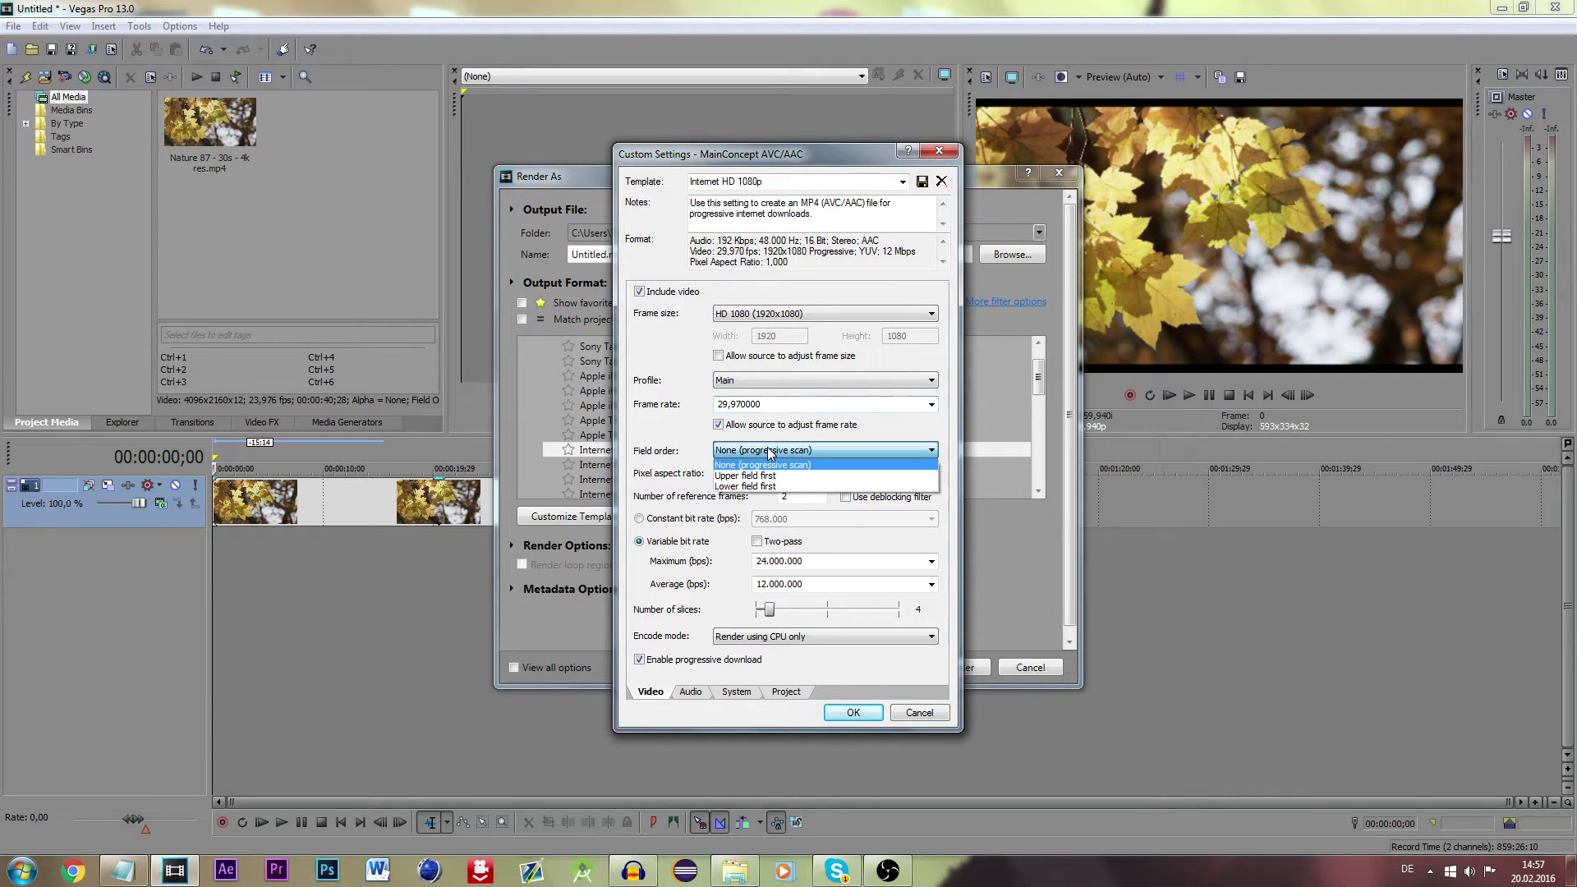
click(770, 452)
Step: Set maximum 50.000.000 and average 25.000.000 bps, toggle two-pass, and open rendering quality choices
double_click(806, 562)
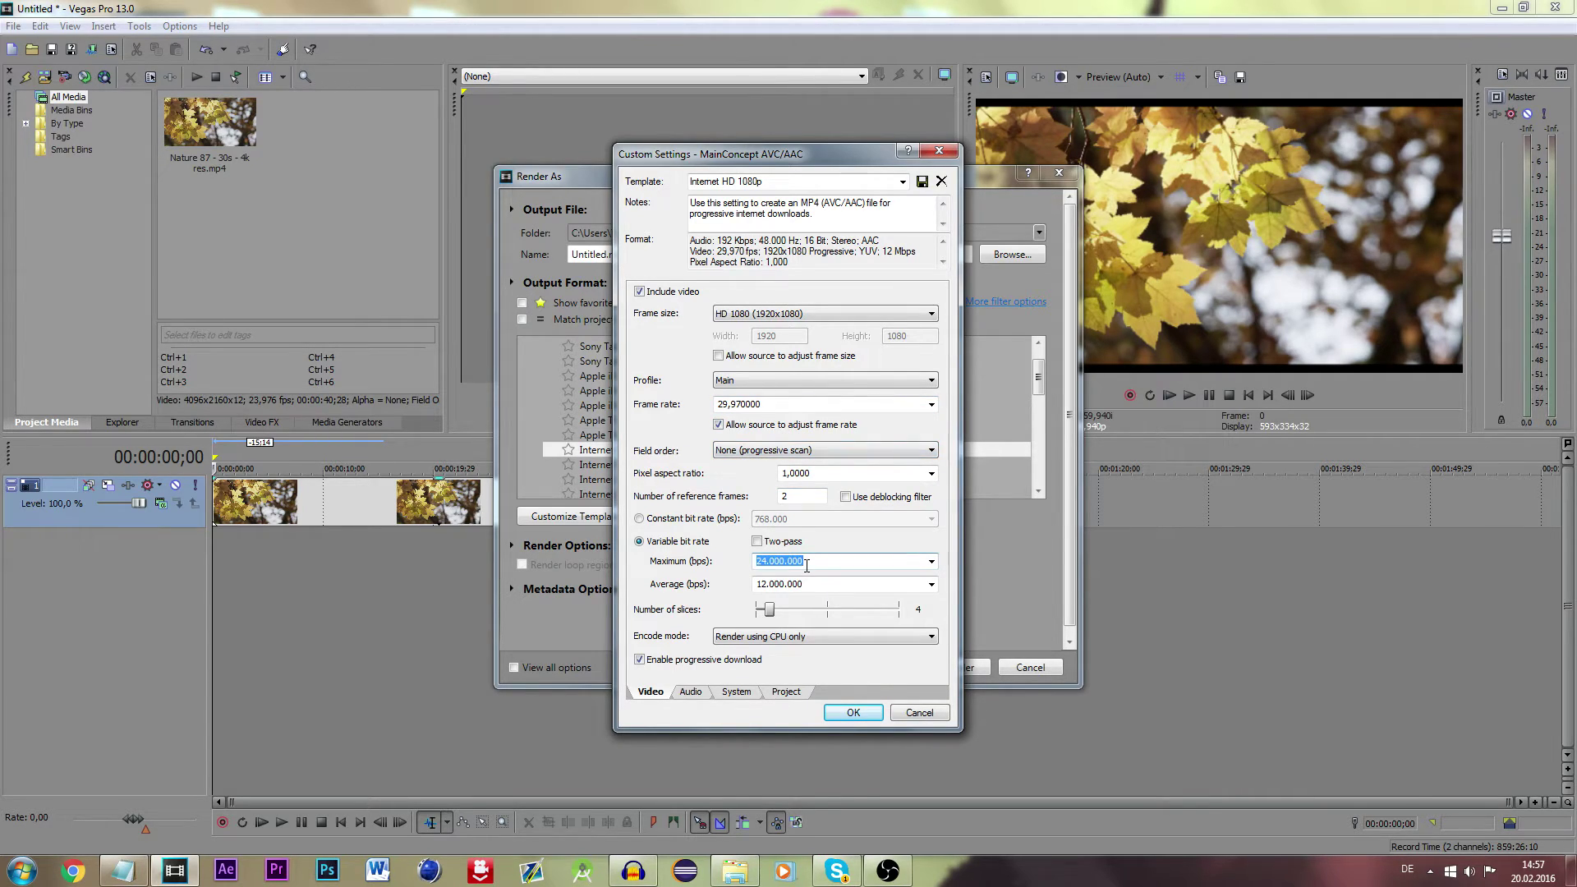
text(4)
click(757, 541)
double_click(822, 584)
text(2)
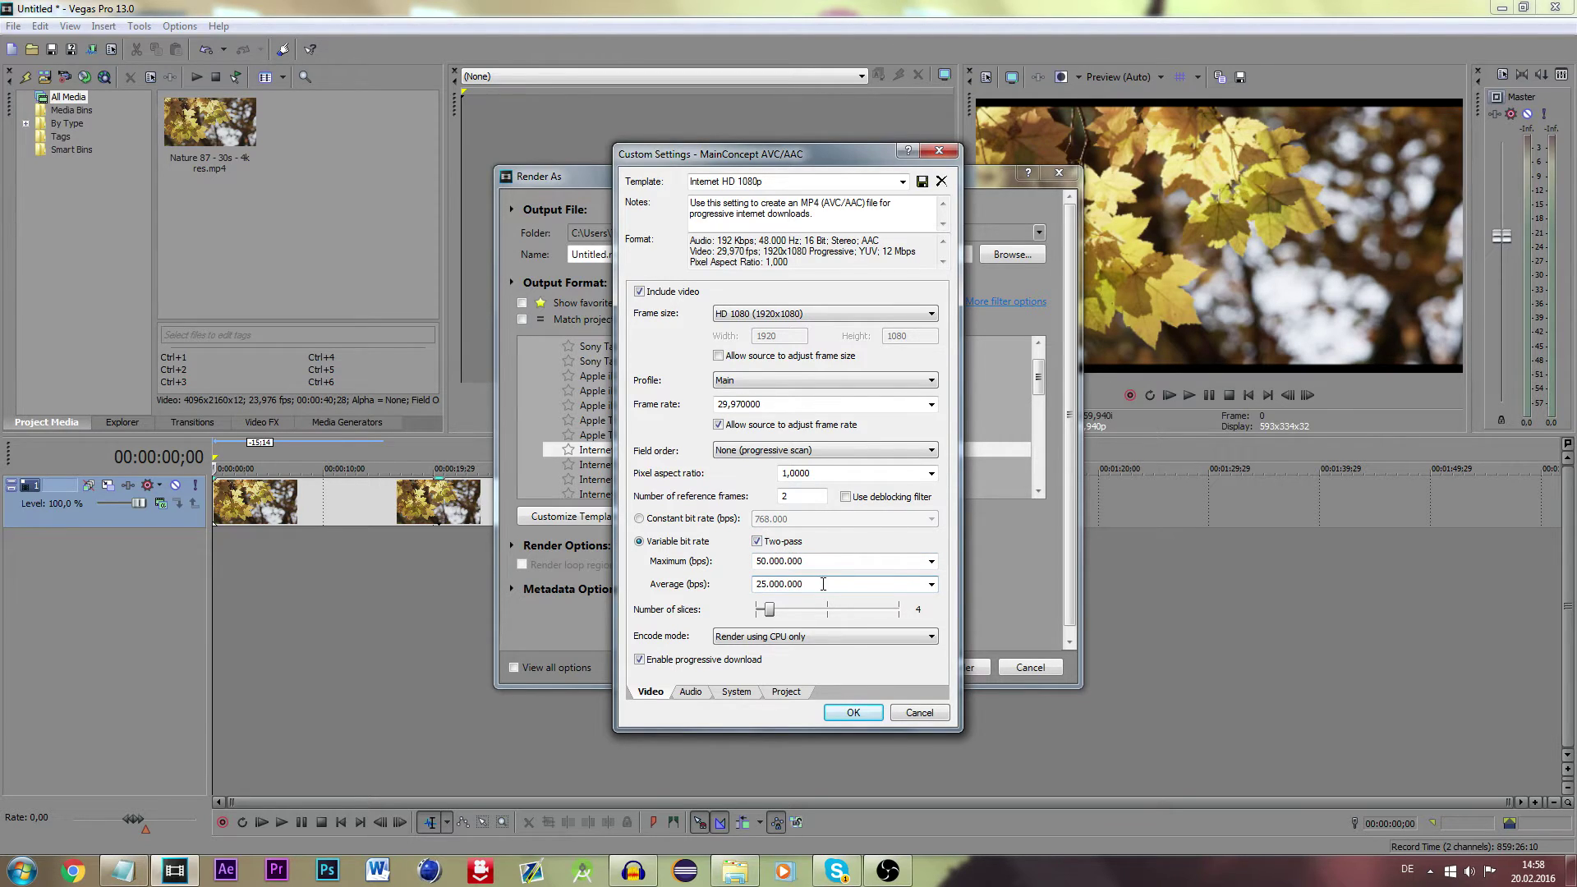
click(756, 541)
click(695, 697)
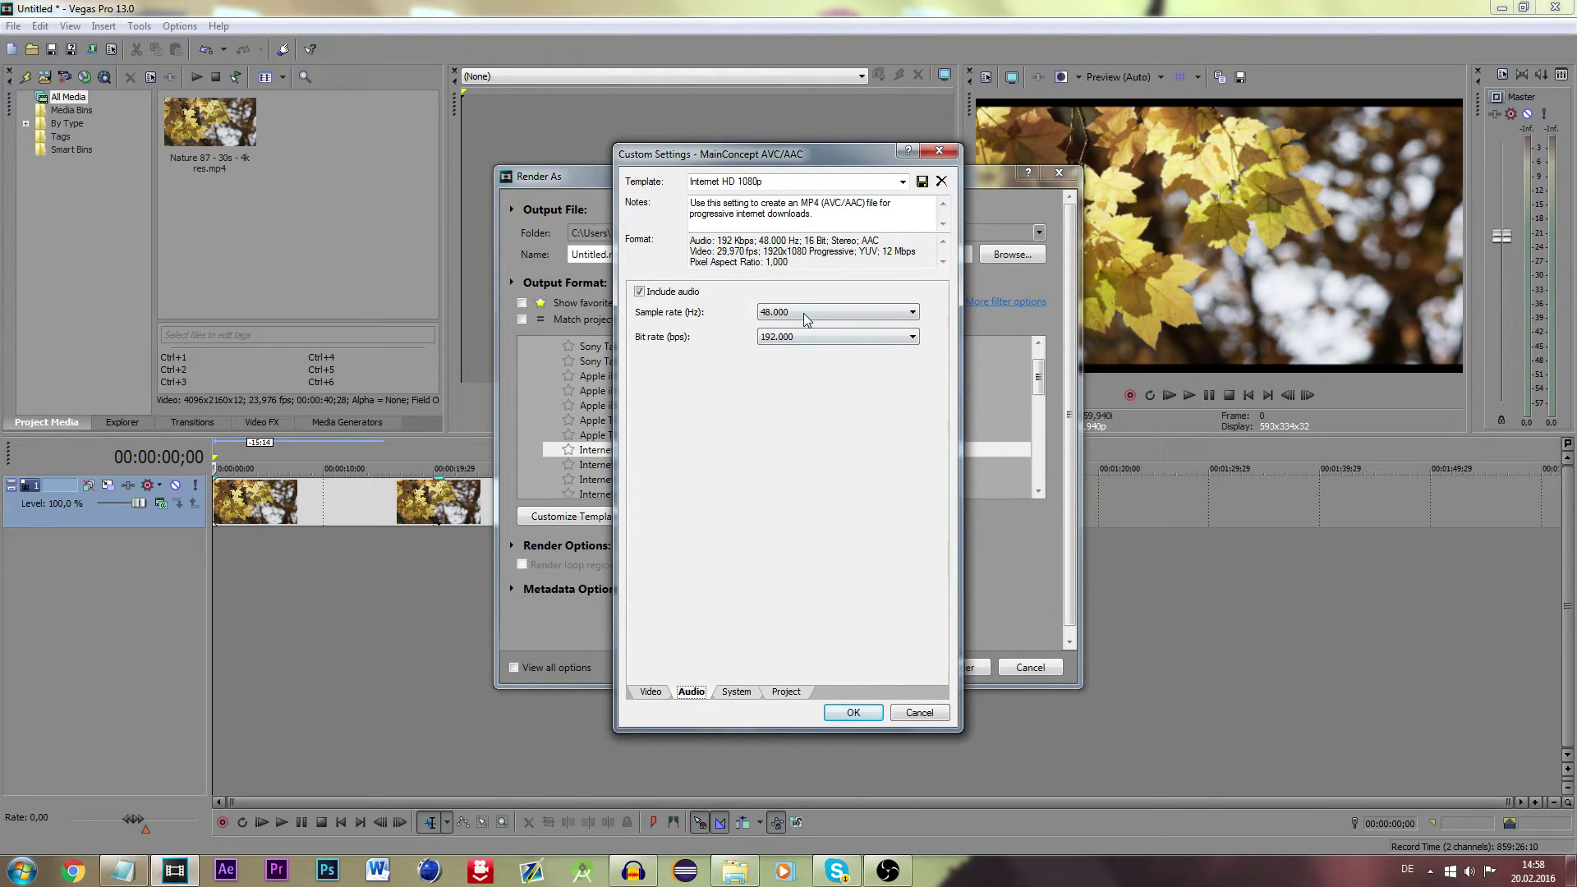
click(749, 692)
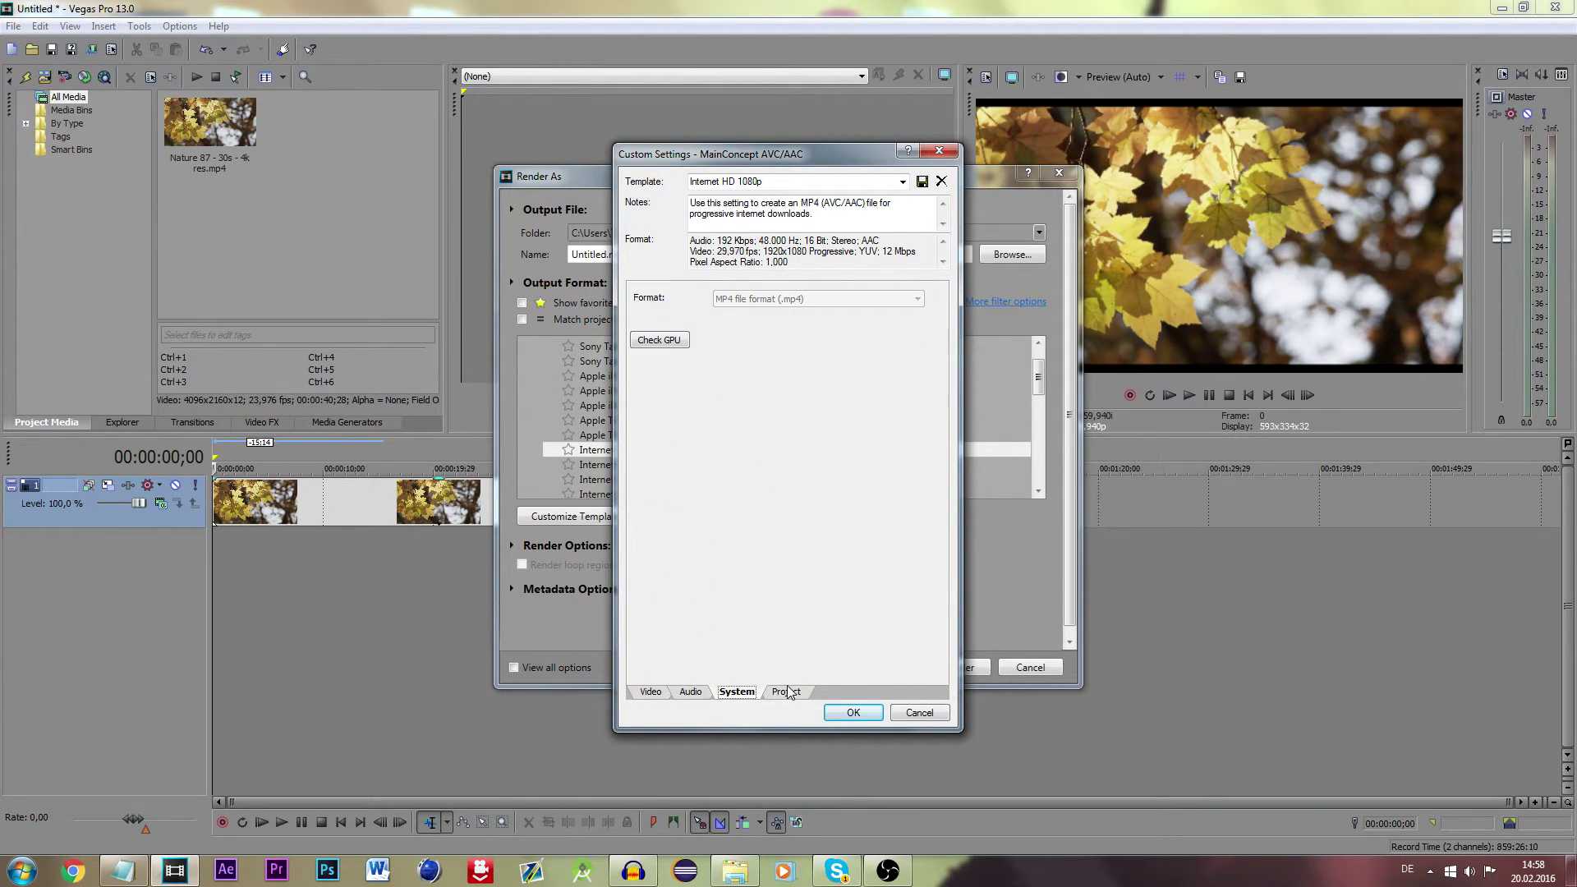
click(790, 694)
click(806, 301)
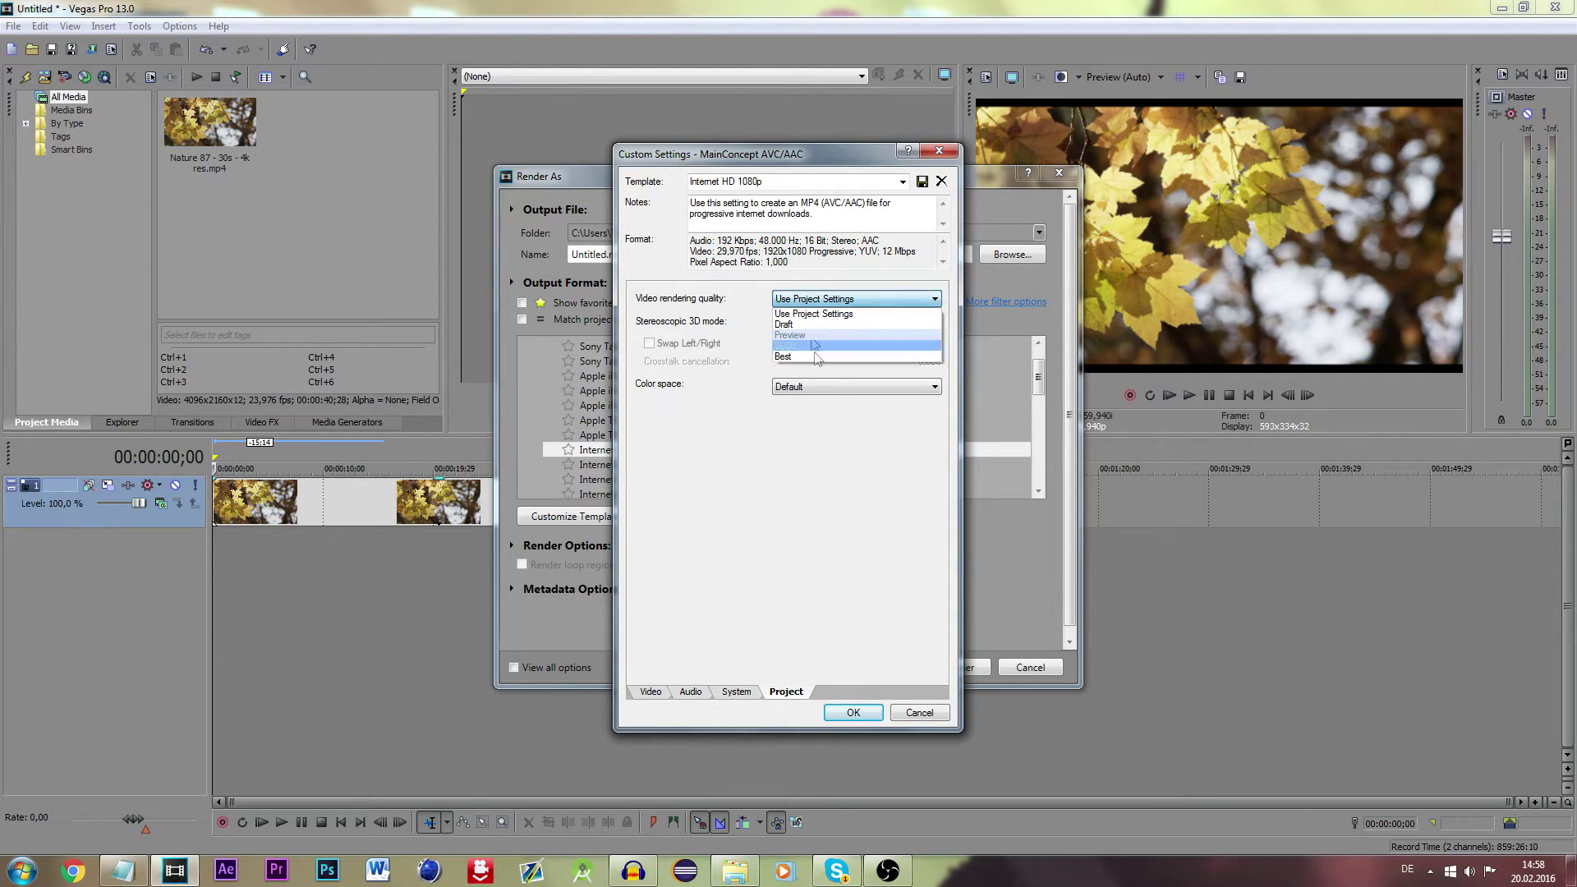